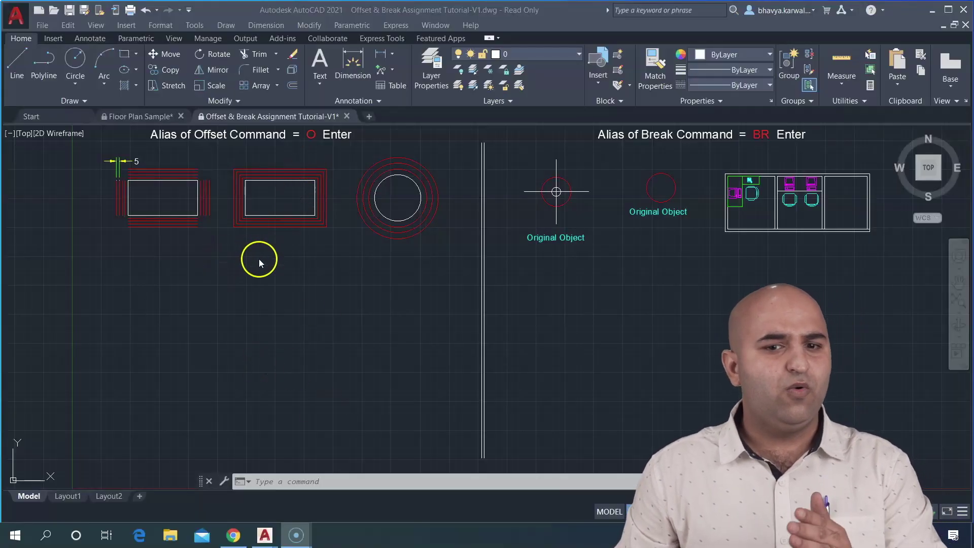
Zoom in on the offset example shapes, then start and cancel the Offset command
{"action": "left_click", "coordinate": [276, 274]}
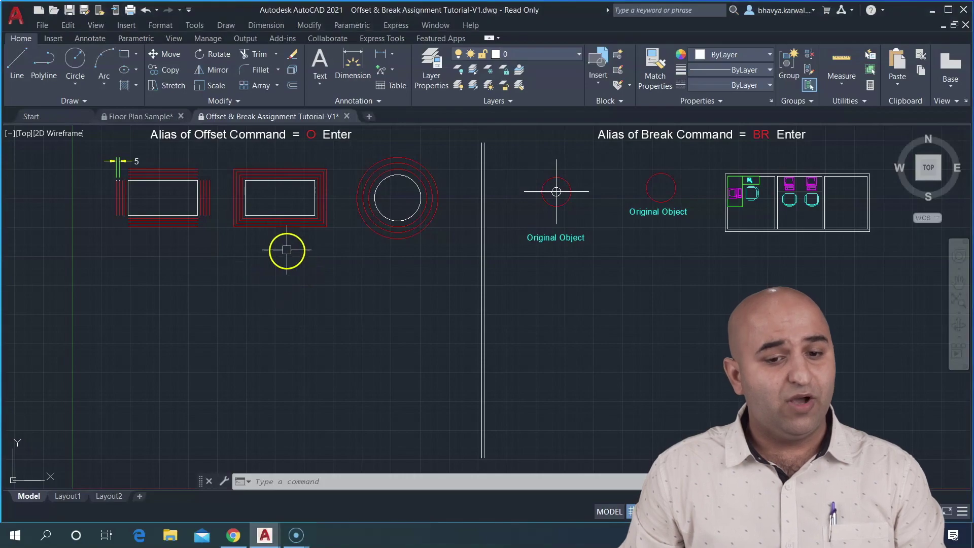
{"action": "scroll", "coordinate": [305, 319], "scroll_direction": "down", "scroll_amount": 1}
{"action": "scroll", "coordinate": [304, 305], "scroll_direction": "up", "scroll_amount": 3}
{"action": "mouse_move", "coordinate": [301, 279]}
{"action": "middle_mouse_down"}
{"action": "mouse_move", "coordinate": [313, 236]}
{"action": "mouse_move", "coordinate": [334, 224]}
{"action": "middle_mouse_up"}
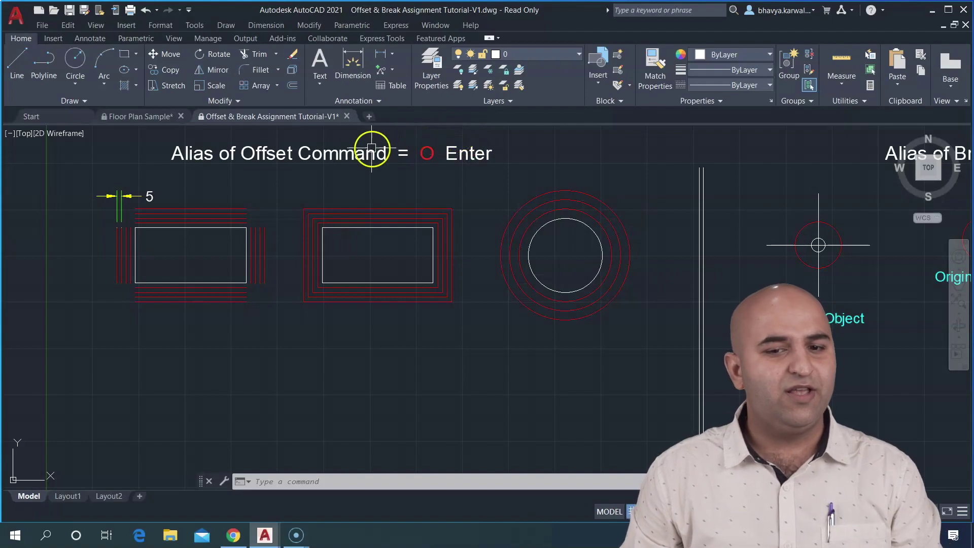
{"action": "left_click", "coordinate": [308, 25]}
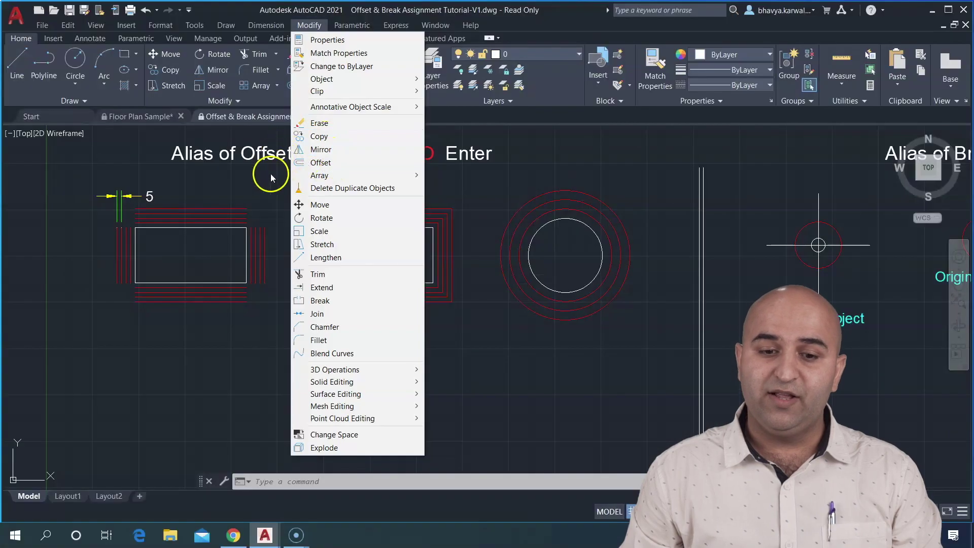
{"action": "left_click", "coordinate": [325, 163]}
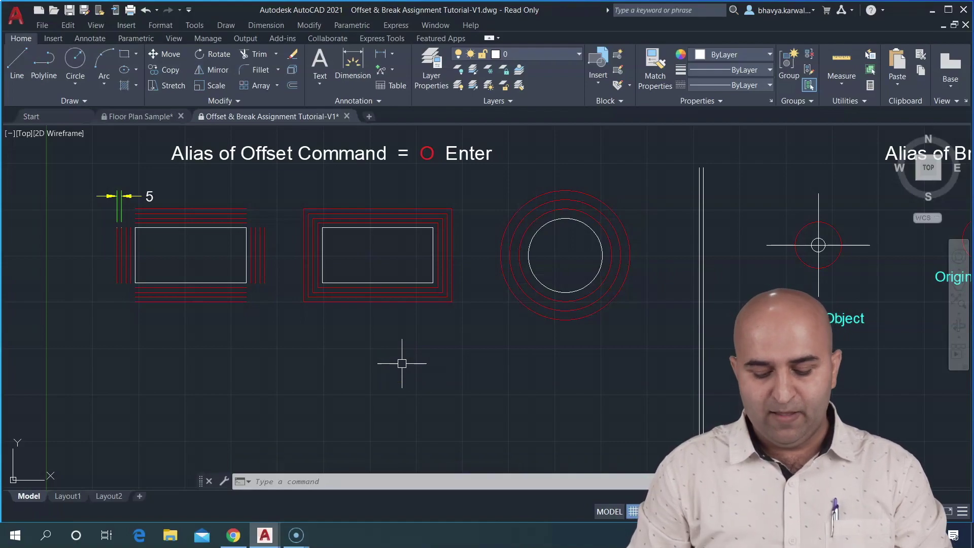
{"action": "type", "text": "o"}
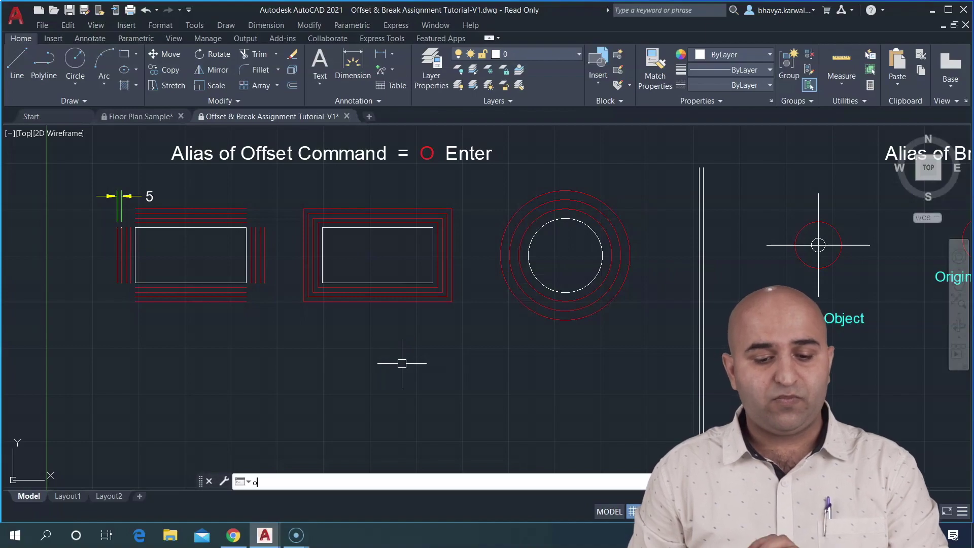
{"action": "type", "text": "o"}
{"action": "key", "text": "Return"}
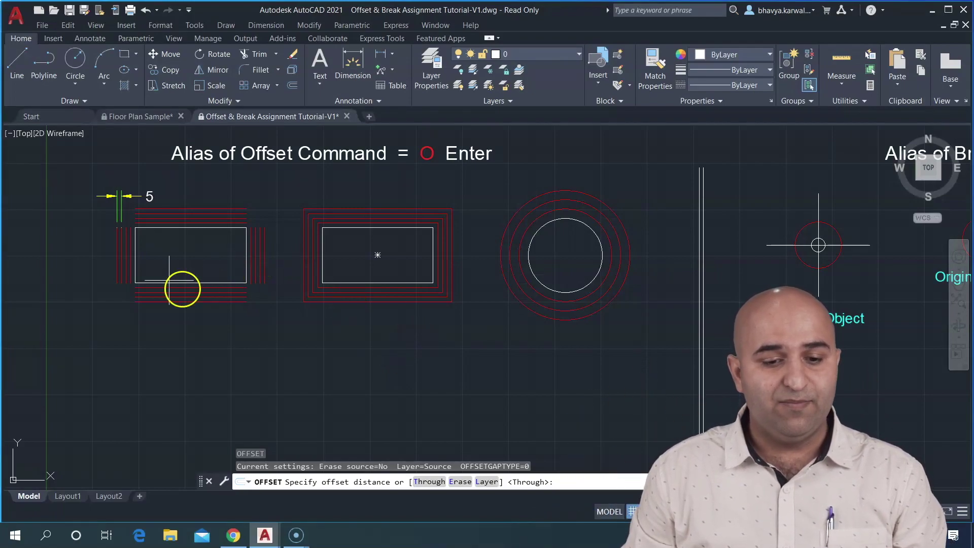
{"action": "scroll", "coordinate": [181, 287], "scroll_direction": "up", "scroll_amount": 4}
{"action": "middle_click_drag", "start_coordinate": [163, 263], "coordinate": [248, 294]}
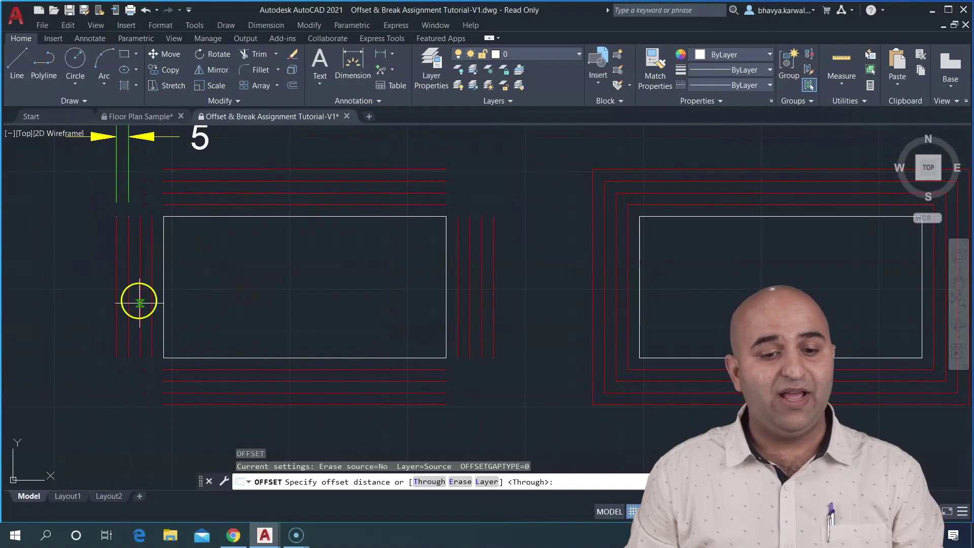
{"action": "key", "text": "Escape"}
Select the left rectangle's four edges one by one to show they are separate lines
{"action": "left_click", "coordinate": [277, 217]}
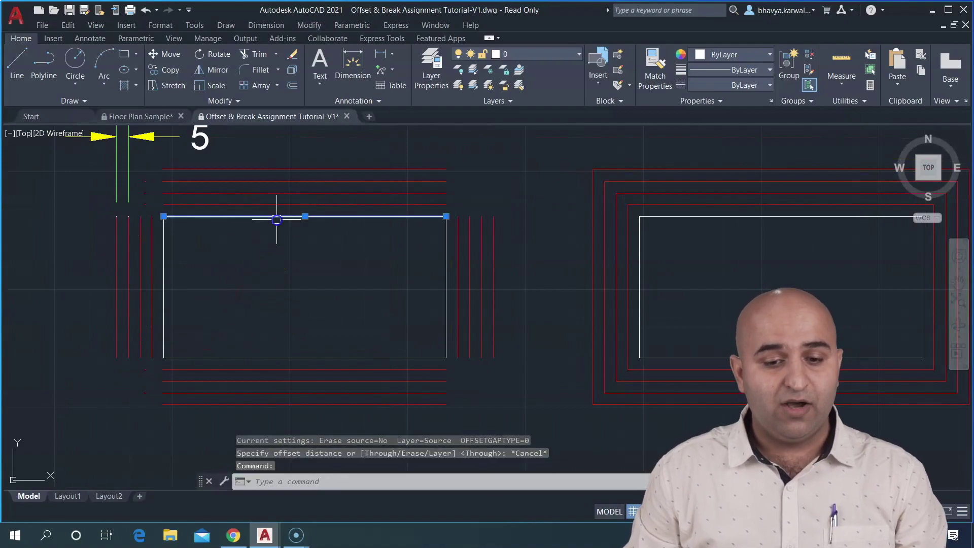
{"action": "left_click", "coordinate": [163, 254]}
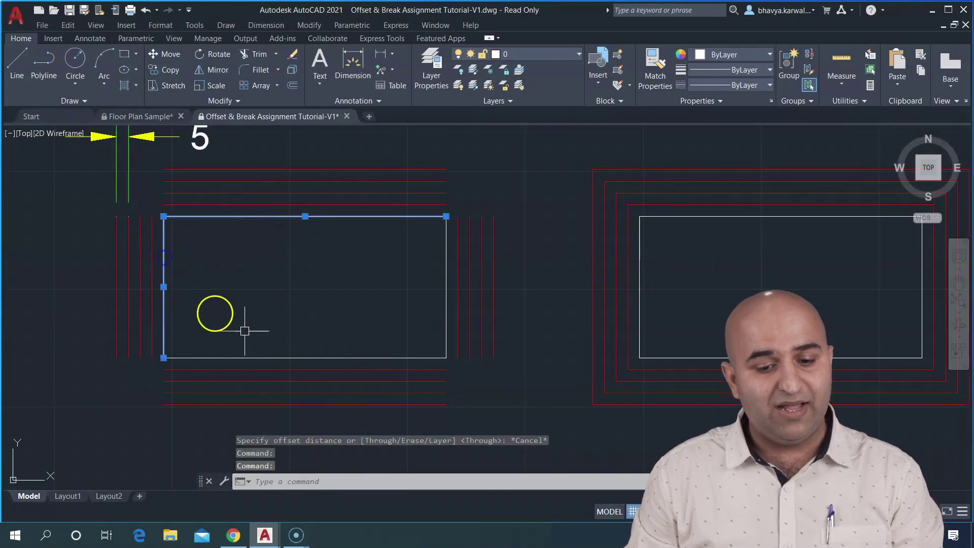
{"action": "left_click", "coordinate": [312, 361]}
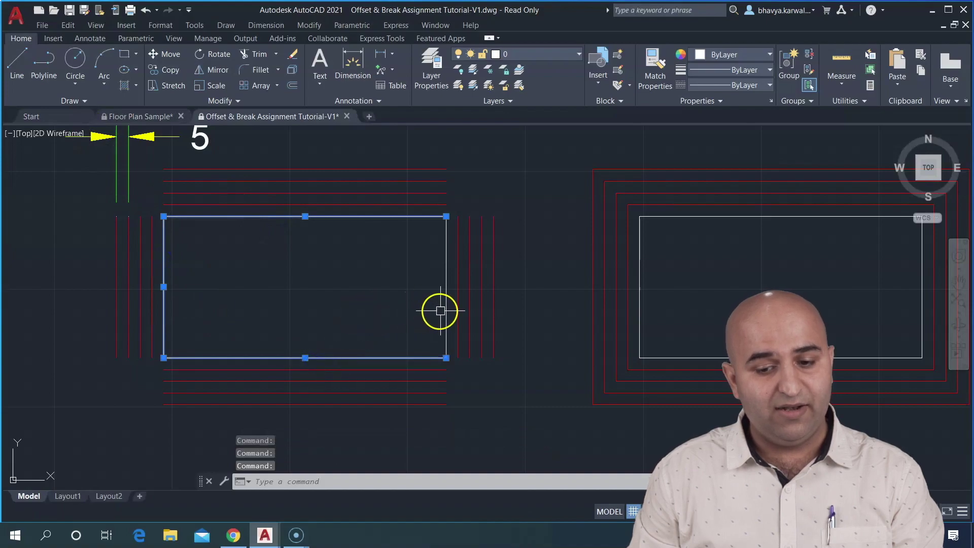
{"action": "left_click", "coordinate": [440, 310]}
{"action": "key", "text": "Escape"}
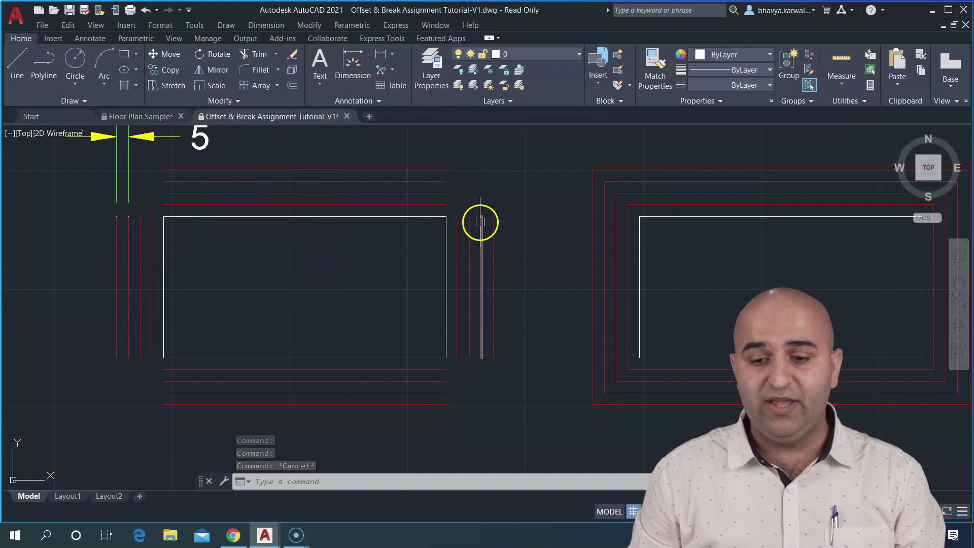
Select the middle rectangle as a single polyline, then pan out to the whole demo sheet
{"action": "scroll", "coordinate": [479, 222], "scroll_direction": "down", "scroll_amount": 2}
{"action": "middle_click_drag", "start_coordinate": [503, 233], "coordinate": [231, 238]}
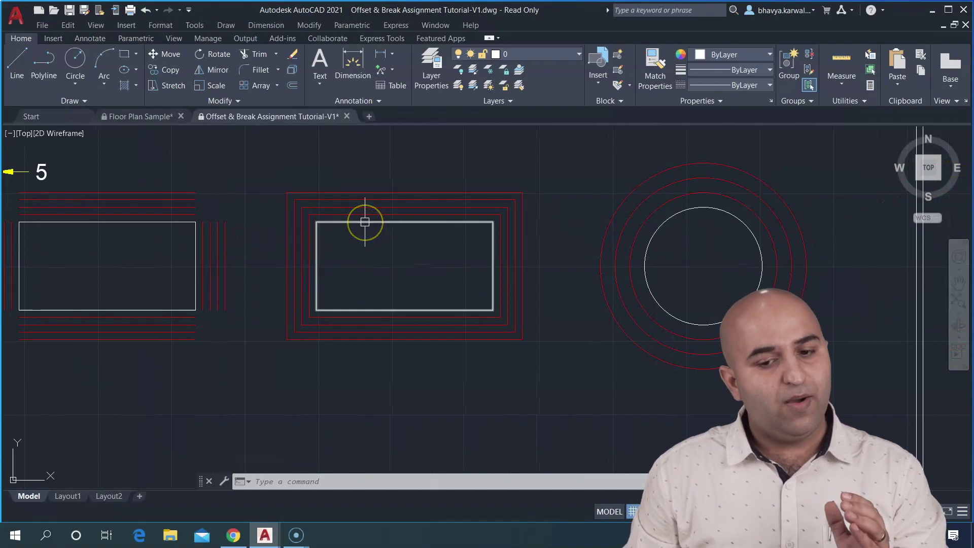
{"action": "left_click", "coordinate": [364, 222]}
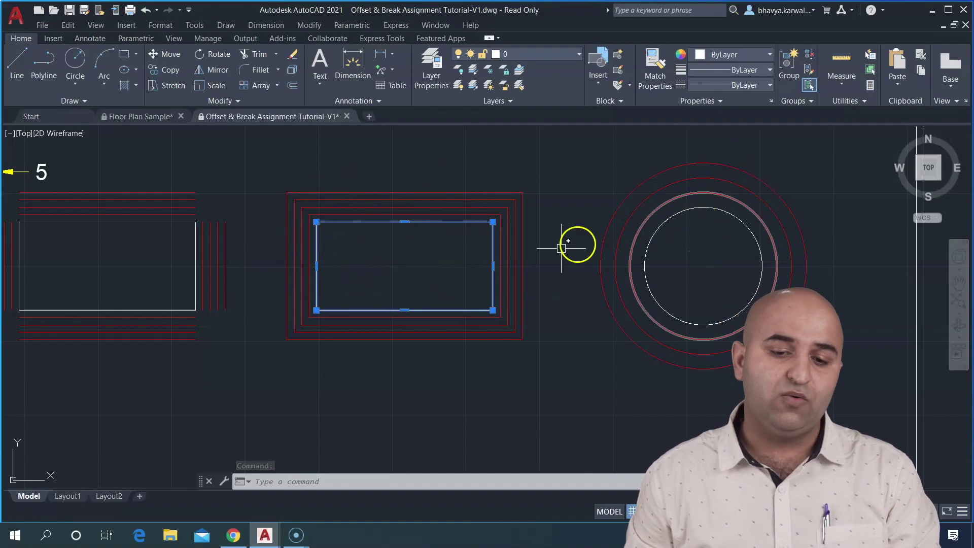
{"action": "middle_click_drag", "start_coordinate": [289, 261], "coordinate": [350, 294]}
{"action": "scroll", "coordinate": [343, 284], "scroll_direction": "down", "scroll_amount": 2}
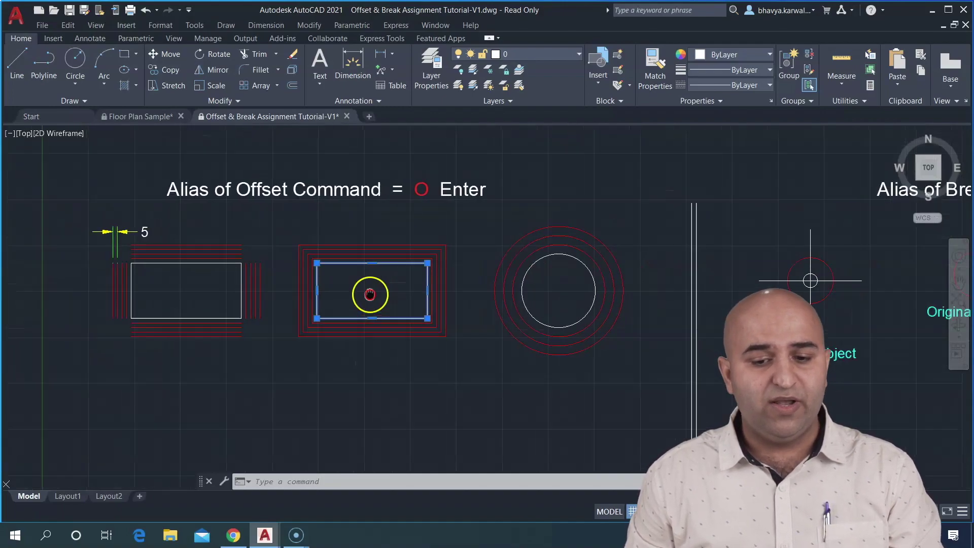
{"action": "key", "text": "Escape"}
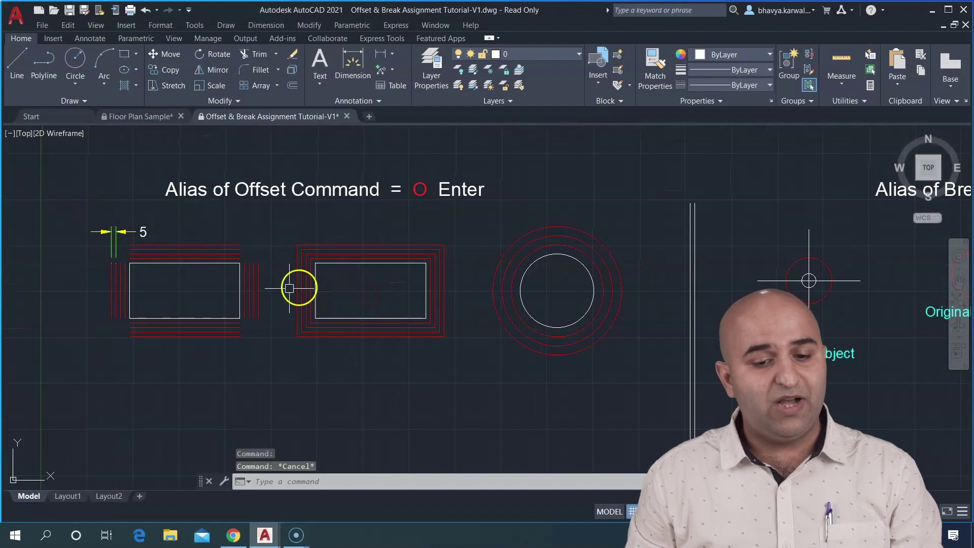
{"action": "middle_click_drag", "start_coordinate": [430, 315], "coordinate": [396, 283]}
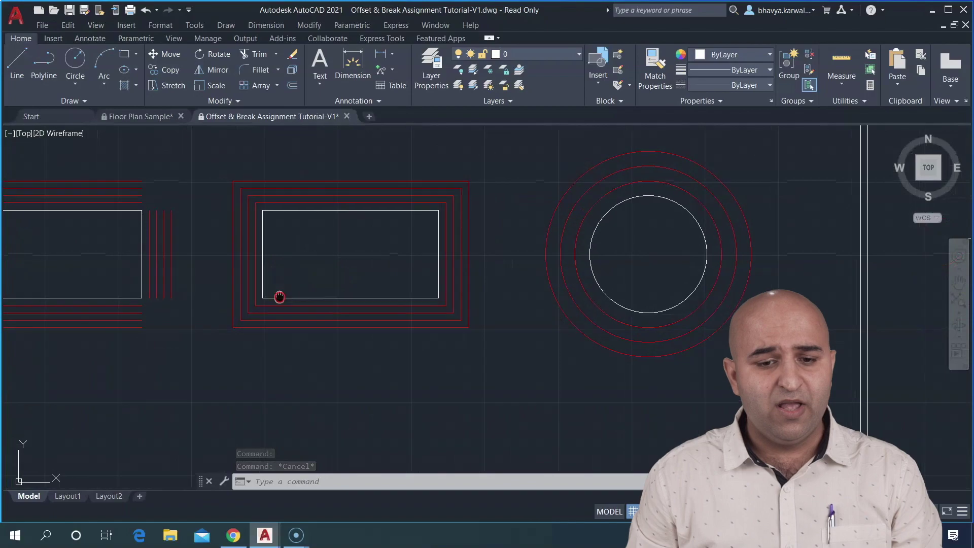
{"action": "scroll", "coordinate": [284, 294], "scroll_direction": "down", "scroll_amount": 3}
{"action": "mouse_move", "coordinate": [290, 254]}
{"action": "middle_mouse_down"}
{"action": "mouse_move", "coordinate": [344, 274]}
{"action": "mouse_move", "coordinate": [318, 263]}
{"action": "middle_mouse_up"}
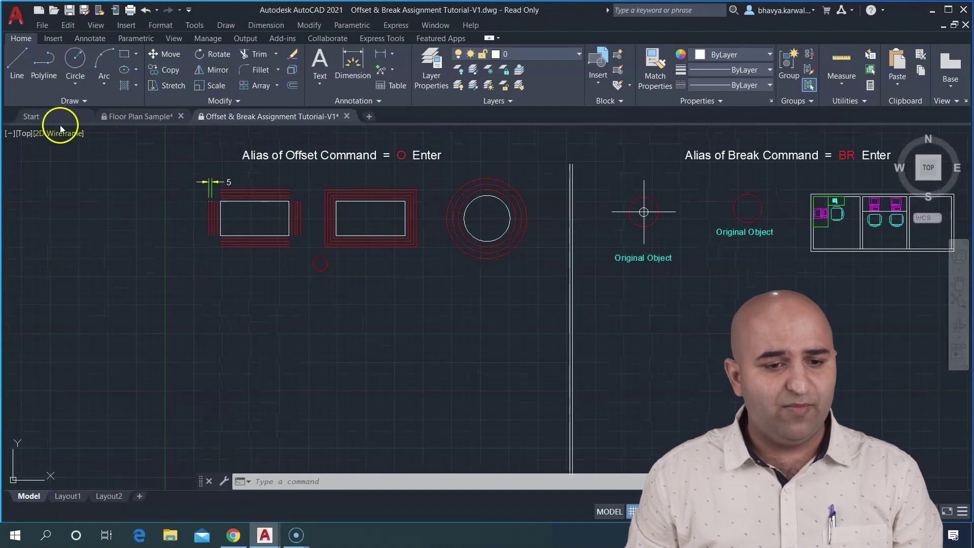
Draw a 200 × 40 rectangle from four separate lines below the examples
{"action": "left_click", "coordinate": [17, 60]}
{"action": "left_click", "coordinate": [231, 321]}
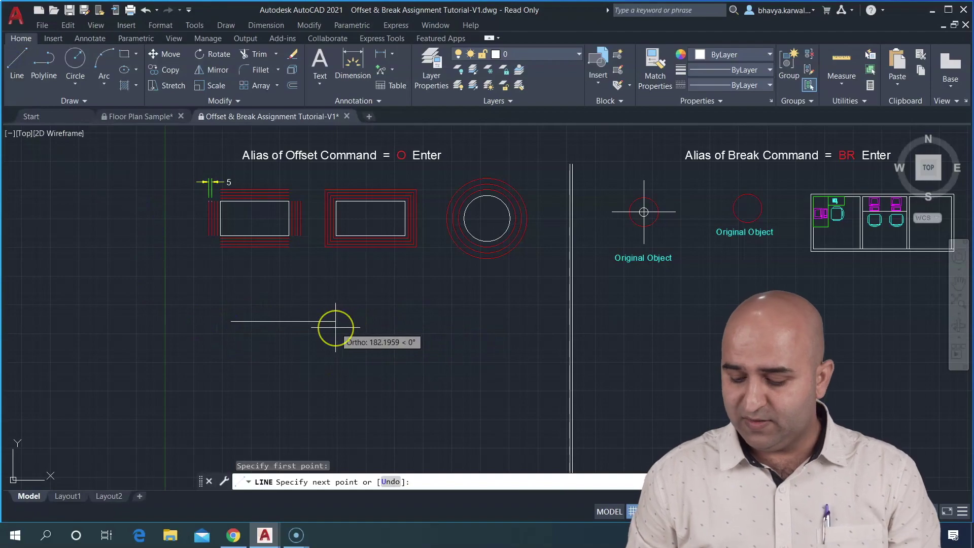
{"action": "type", "text": "20"}
{"action": "key", "text": "Return"}
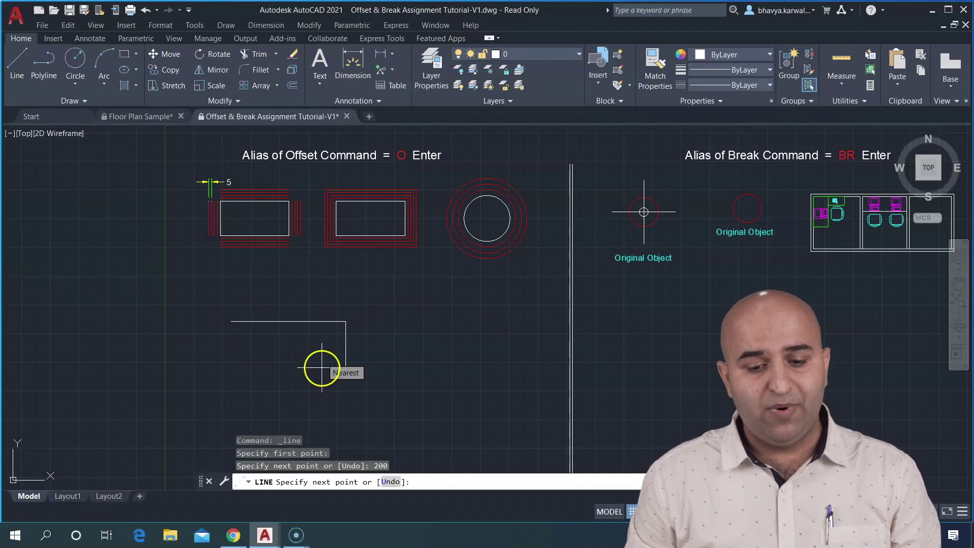
{"action": "type", "text": "0"}
{"action": "key", "text": "Return"}
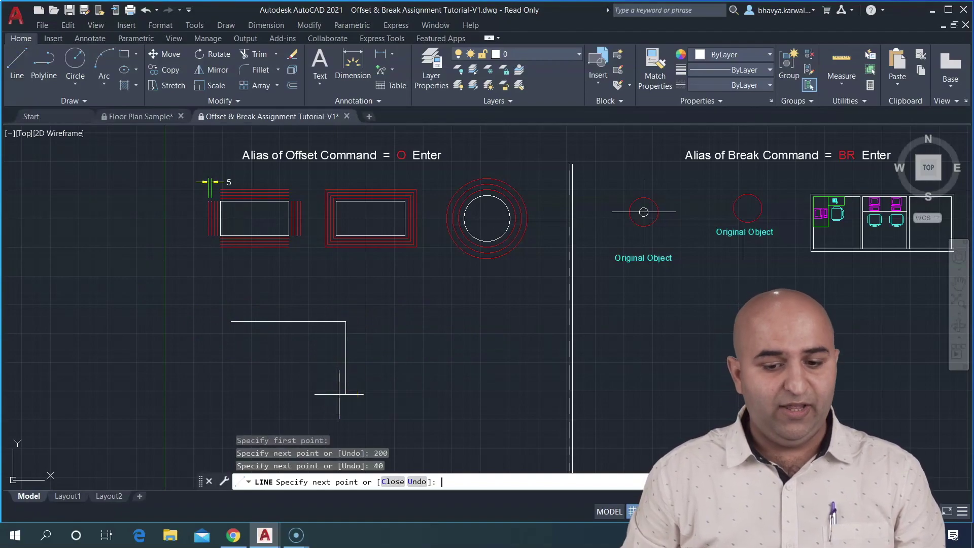
{"action": "left_click", "coordinate": [240, 375]}
{"action": "type", "text": "00"}
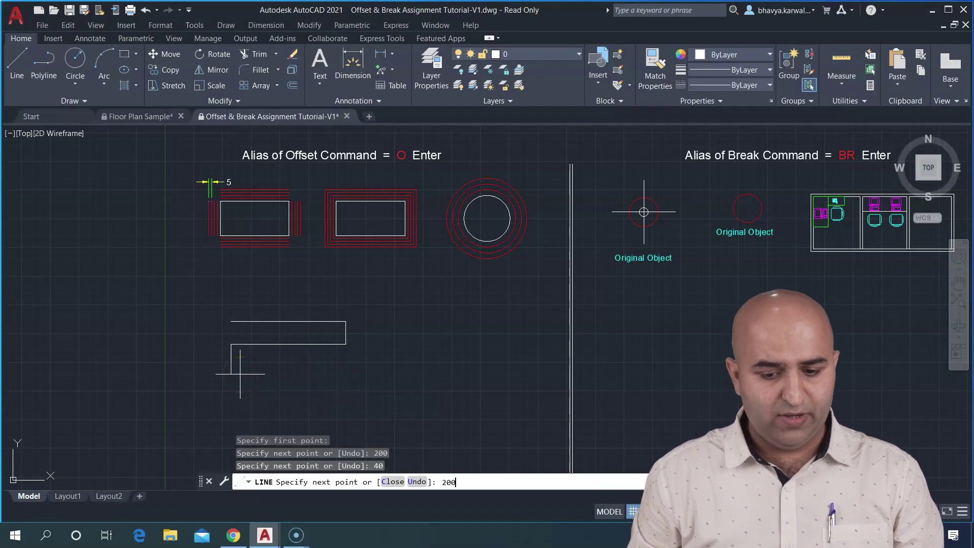
{"action": "key", "text": "Return"}
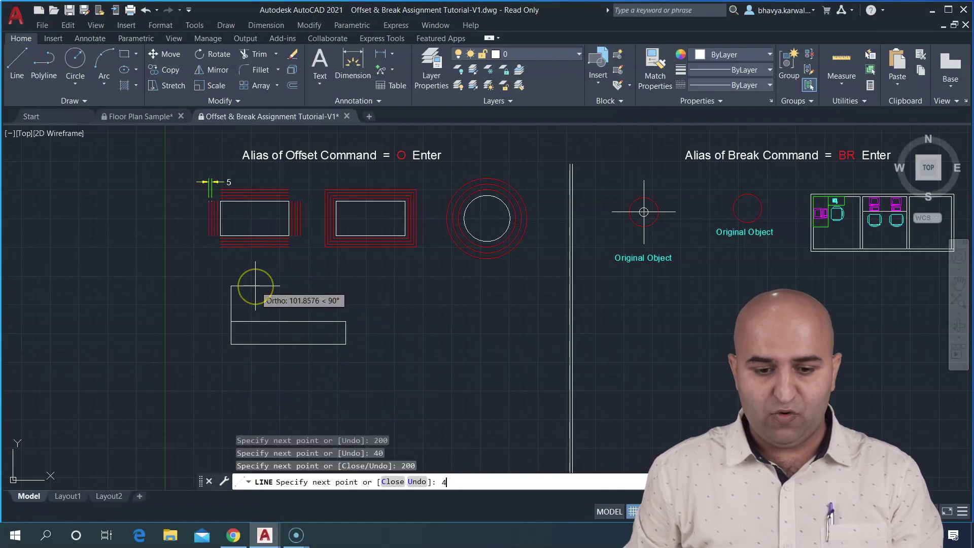
{"action": "type", "text": "0"}
{"action": "key", "text": "Return"}
{"action": "key", "text": "Escape"}
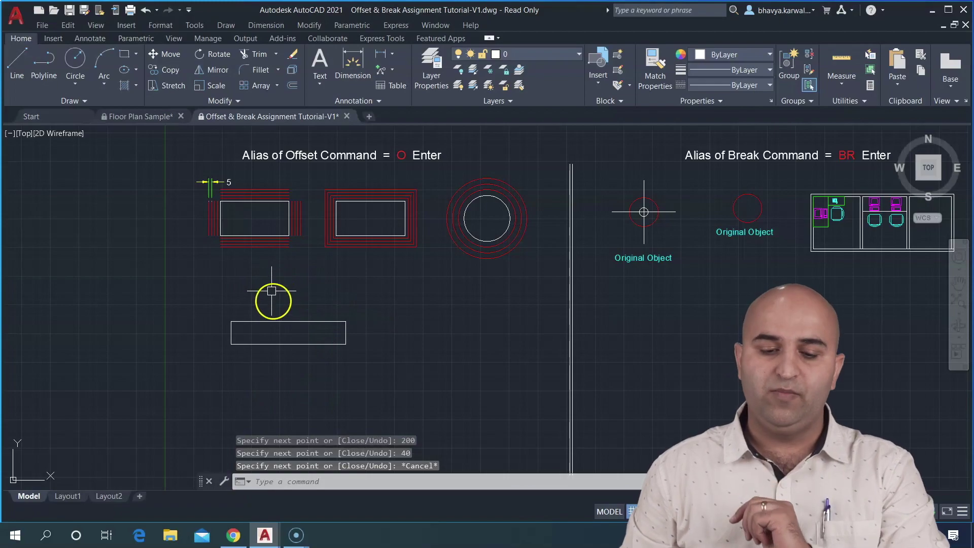
{"action": "scroll", "coordinate": [286, 327], "scroll_direction": "up", "scroll_amount": 4}
{"action": "middle_click_drag", "start_coordinate": [297, 350], "coordinate": [298, 334]}
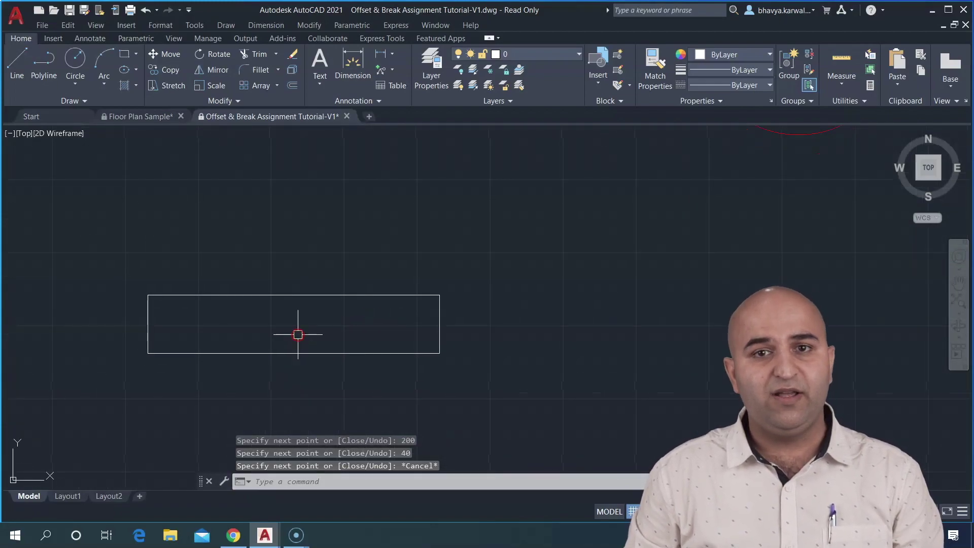
Offset the new rectangle's top and right edges 10 units outward
{"action": "left_click", "coordinate": [395, 479]}
{"action": "type", "text": "o"}
{"action": "key", "text": "Return"}
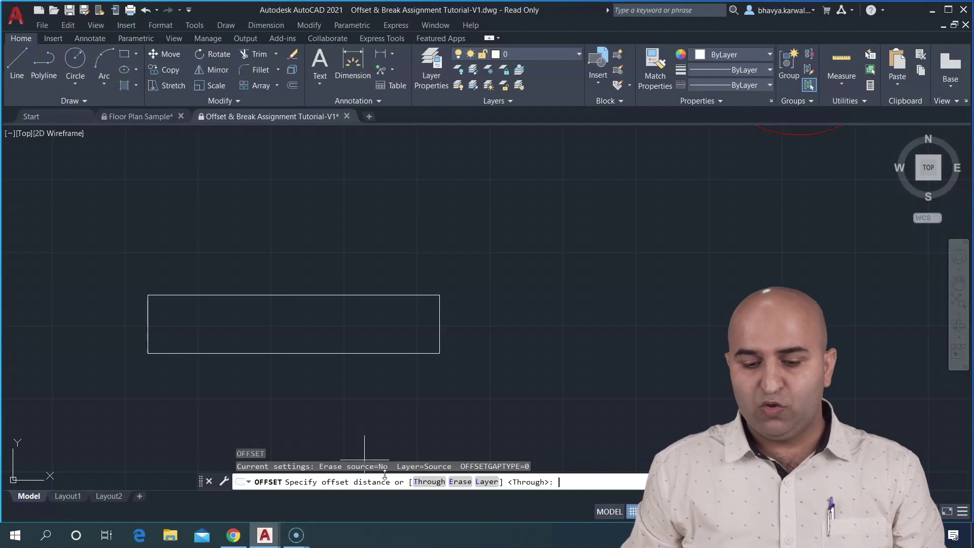
{"action": "type", "text": "10"}
{"action": "key", "text": "Return"}
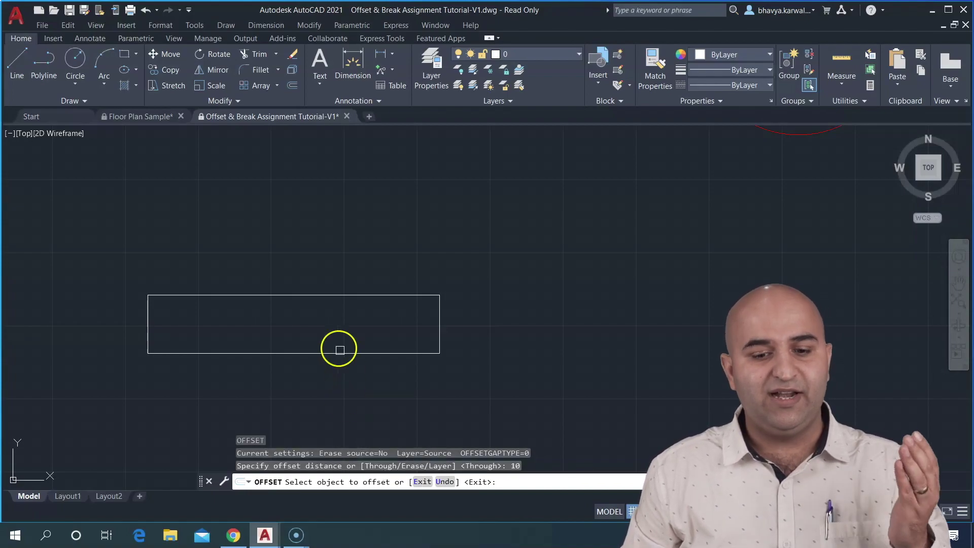
{"action": "left_click", "coordinate": [309, 293]}
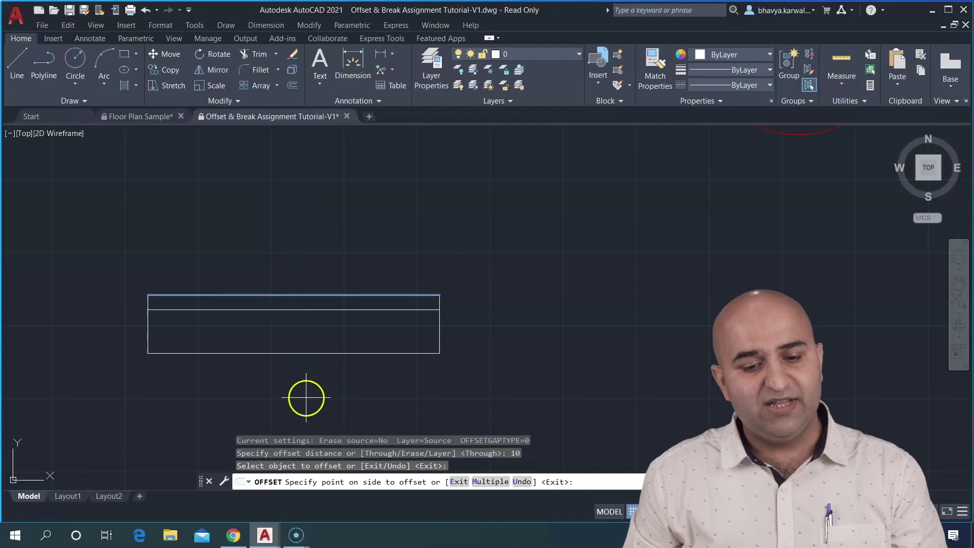
{"action": "left_click", "coordinate": [310, 237]}
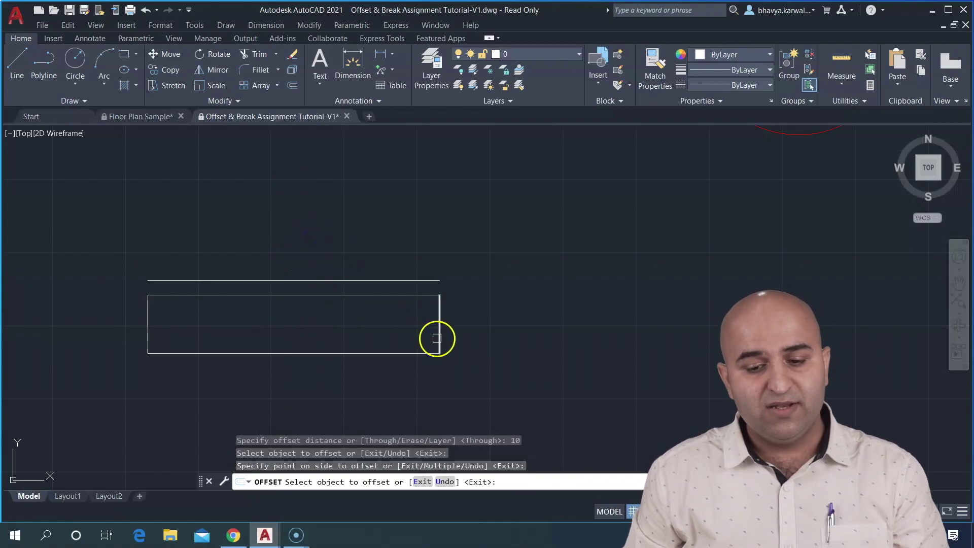
{"action": "left_click", "coordinate": [436, 338]}
{"action": "left_click", "coordinate": [498, 318]}
Offset the bottom and left edges 10 units outward, then end the offset
{"action": "left_click", "coordinate": [391, 354]}
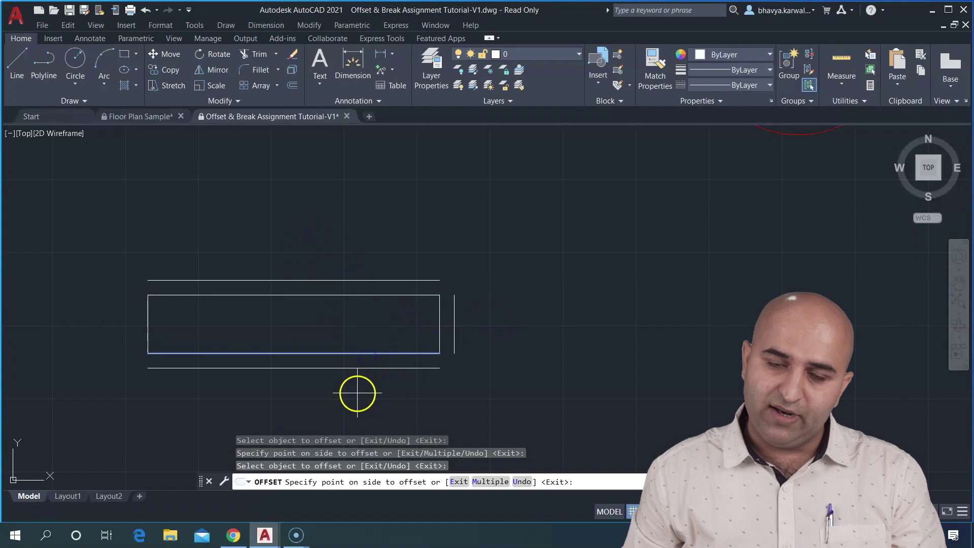
{"action": "left_click", "coordinate": [358, 393]}
{"action": "left_click", "coordinate": [147, 322]}
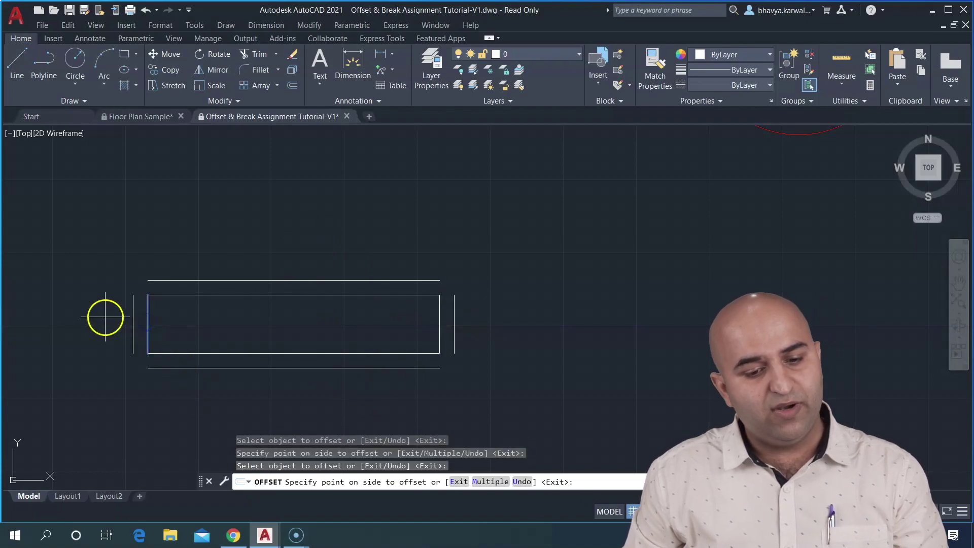
{"action": "left_click", "coordinate": [105, 317]}
{"action": "scroll", "coordinate": [272, 306], "scroll_direction": "down", "scroll_amount": 2}
{"action": "middle_click_drag", "start_coordinate": [289, 318], "coordinate": [259, 273]}
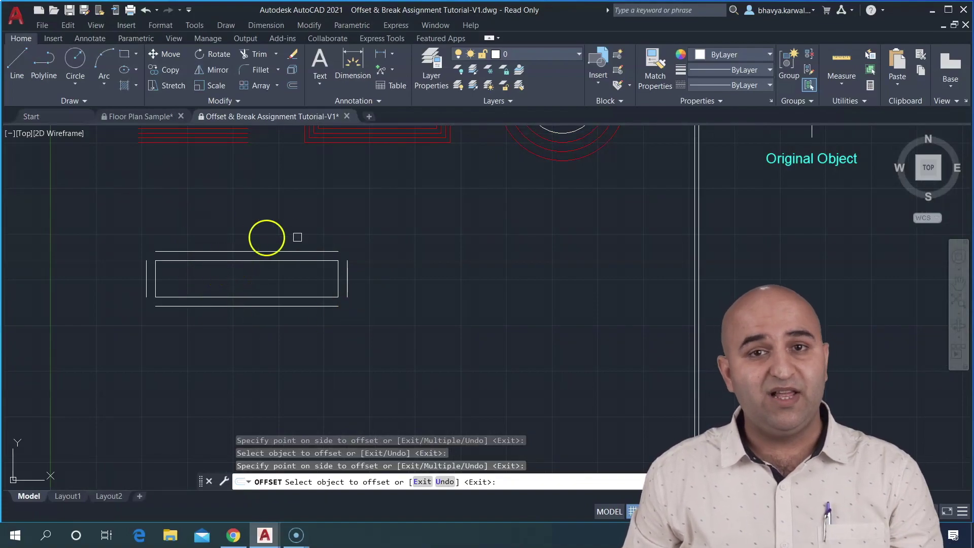
{"action": "key", "text": "Escape"}
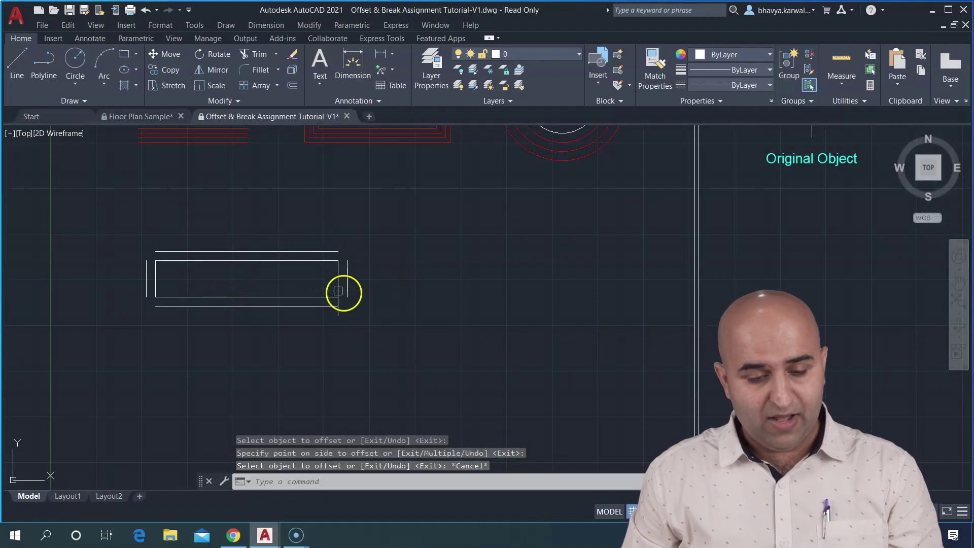
Draw a 200 × 50 polyline rectangle beside the line-built rectangle
{"action": "left_click", "coordinate": [122, 57]}
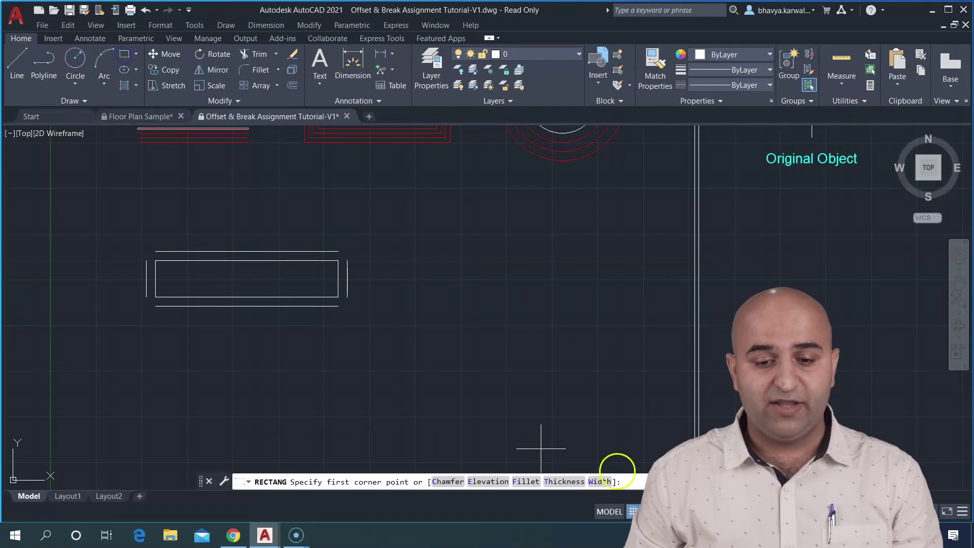
{"action": "left_click", "coordinate": [396, 299]}
{"action": "type", "text": "@200,50"}
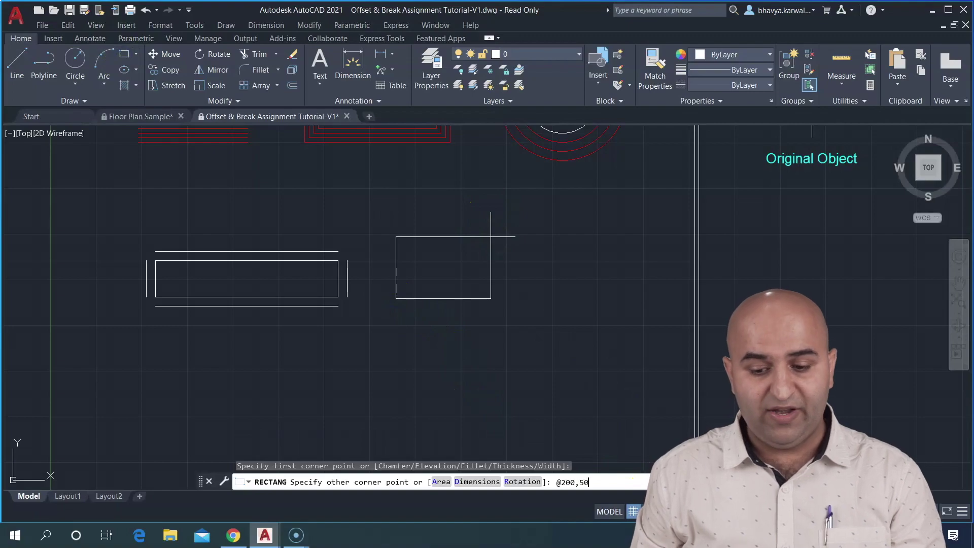
{"action": "key", "text": "Return"}
{"action": "left_click", "coordinate": [520, 343]}
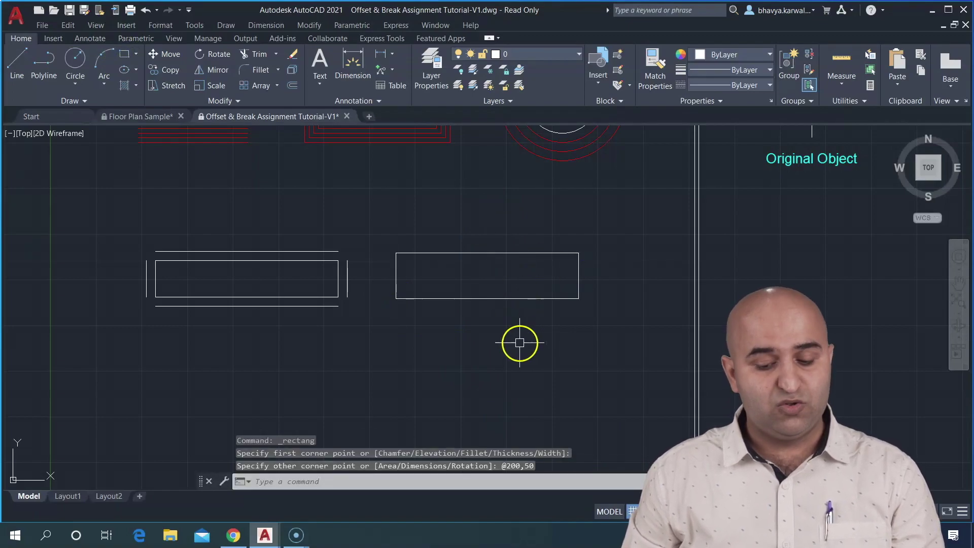
Offset the 200 × 50 rectangle 10 units outward as one closed outline
{"action": "type", "text": "o"}
{"action": "key", "text": "Return"}
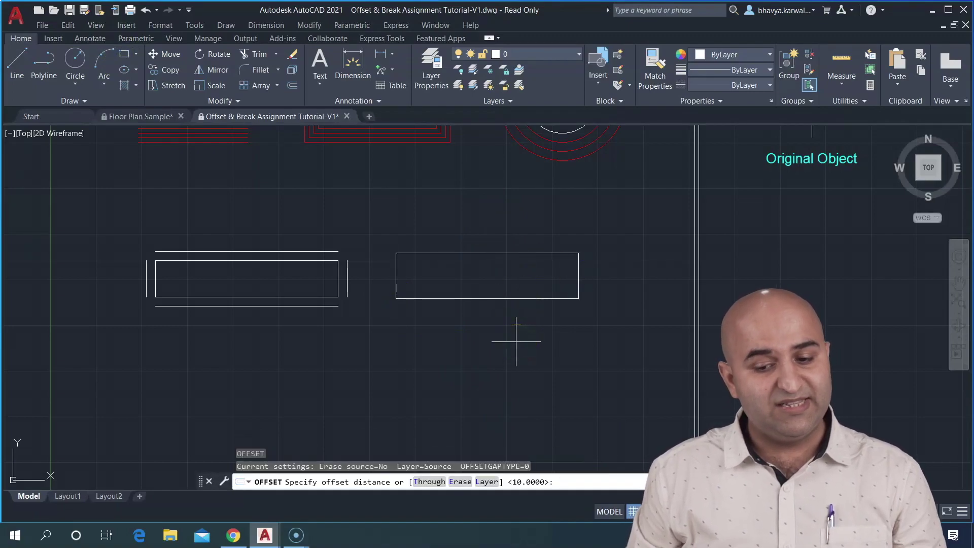
{"action": "key", "text": "Return"}
{"action": "left_click", "coordinate": [469, 253]}
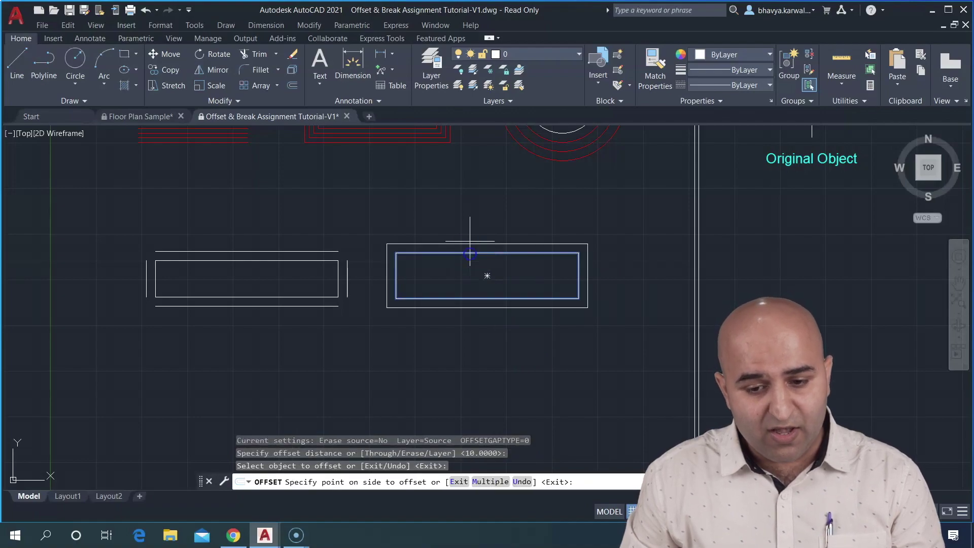
{"action": "left_click", "coordinate": [470, 227]}
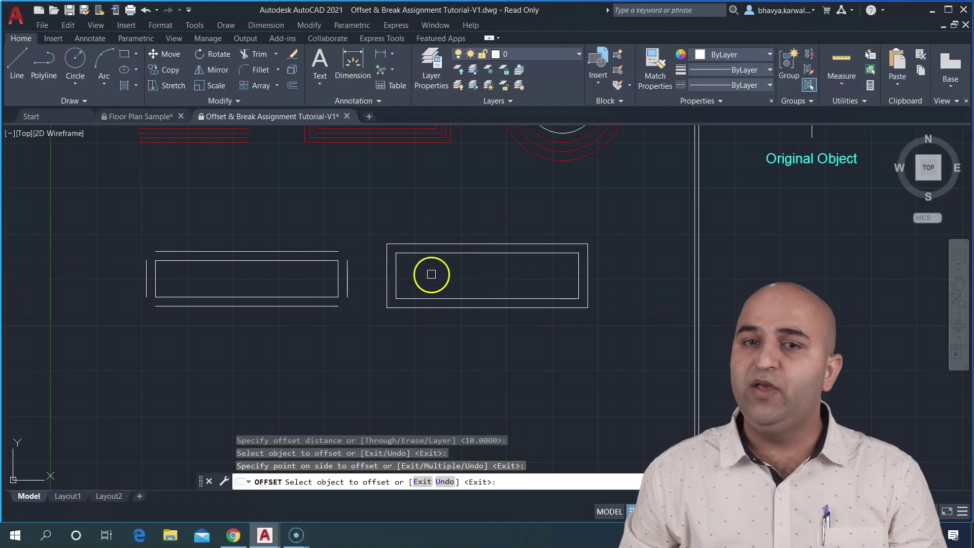
{"action": "scroll", "coordinate": [409, 255], "scroll_direction": "up", "scroll_amount": 2}
{"action": "scroll", "coordinate": [419, 267], "scroll_direction": "down", "scroll_amount": 2}
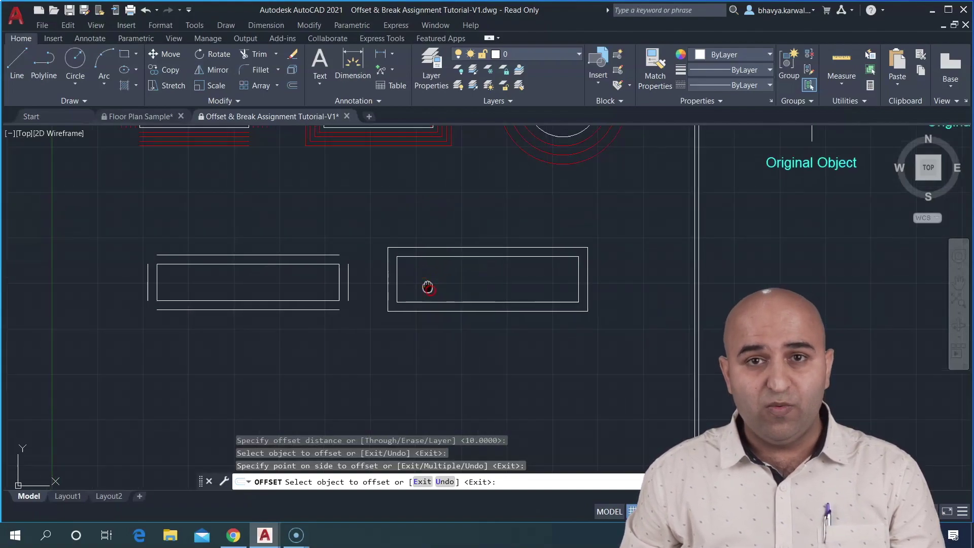
{"action": "mouse_move", "coordinate": [429, 286]}
{"action": "middle_mouse_down"}
{"action": "mouse_move", "coordinate": [391, 213]}
{"action": "mouse_move", "coordinate": [393, 177]}
{"action": "middle_mouse_up"}
{"action": "key", "text": "Escape"}
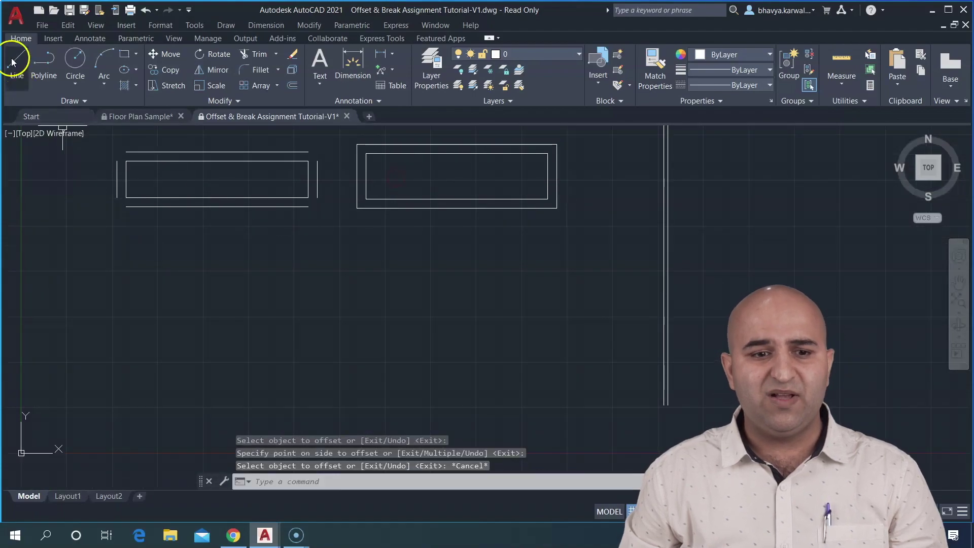
Draw a five-segment zigzag from separate lines with Ortho off
{"action": "left_click", "coordinate": [16, 59]}
{"action": "left_click", "coordinate": [97, 350]}
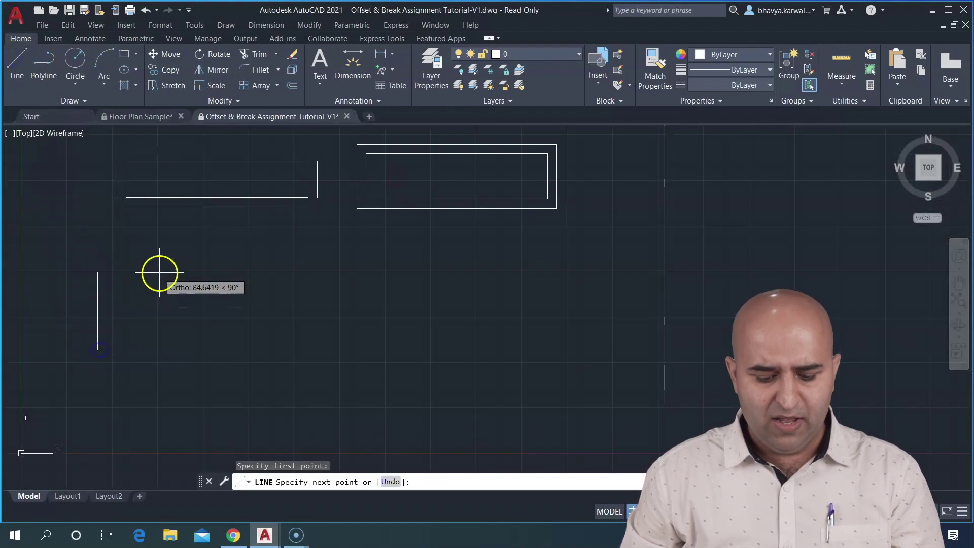
{"action": "key", "text": "F8"}
{"action": "left_click", "coordinate": [192, 267]}
{"action": "left_click", "coordinate": [243, 352]}
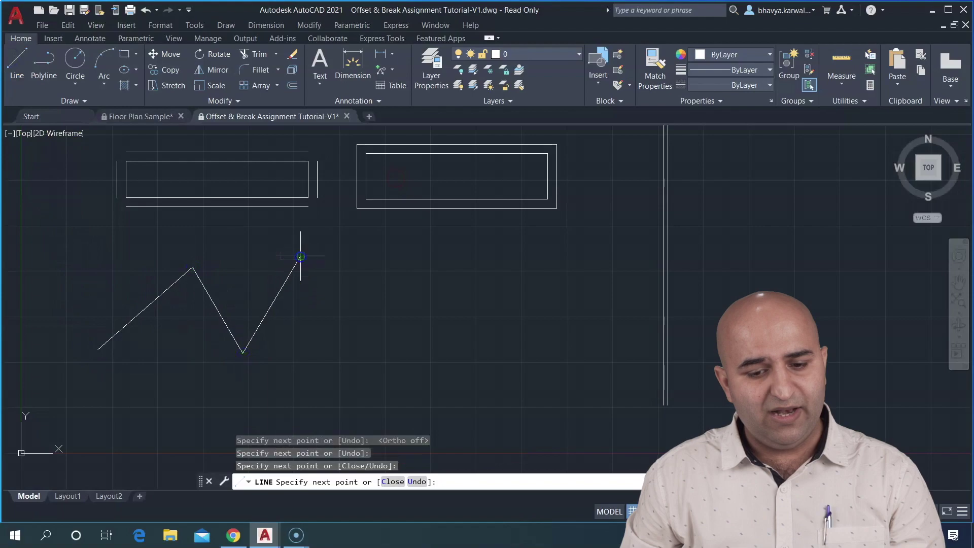
{"action": "left_click", "coordinate": [301, 257]}
{"action": "left_click", "coordinate": [357, 353]}
{"action": "left_click", "coordinate": [409, 257]}
{"action": "key", "text": "Escape"}
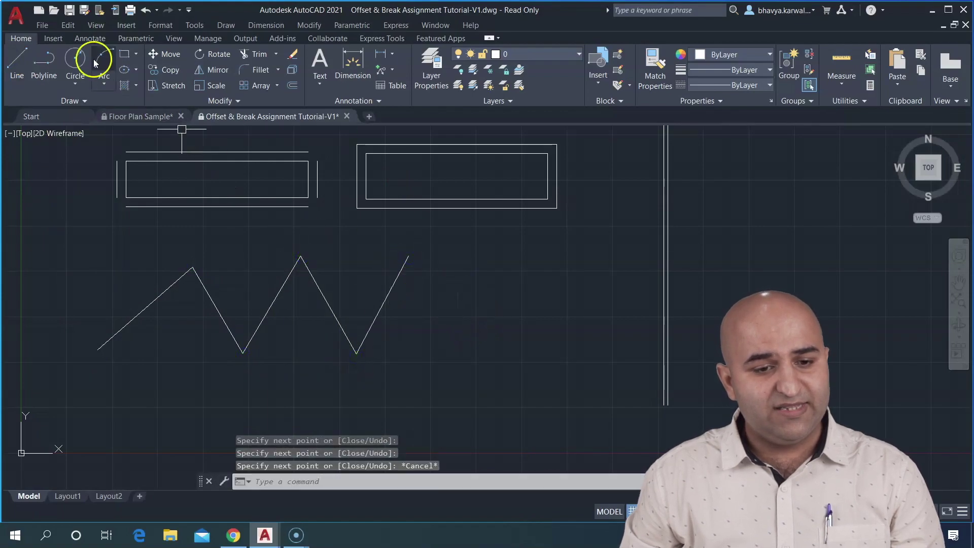
Draw a second zigzag below it as a single polyline
{"action": "left_click", "coordinate": [56, 68]}
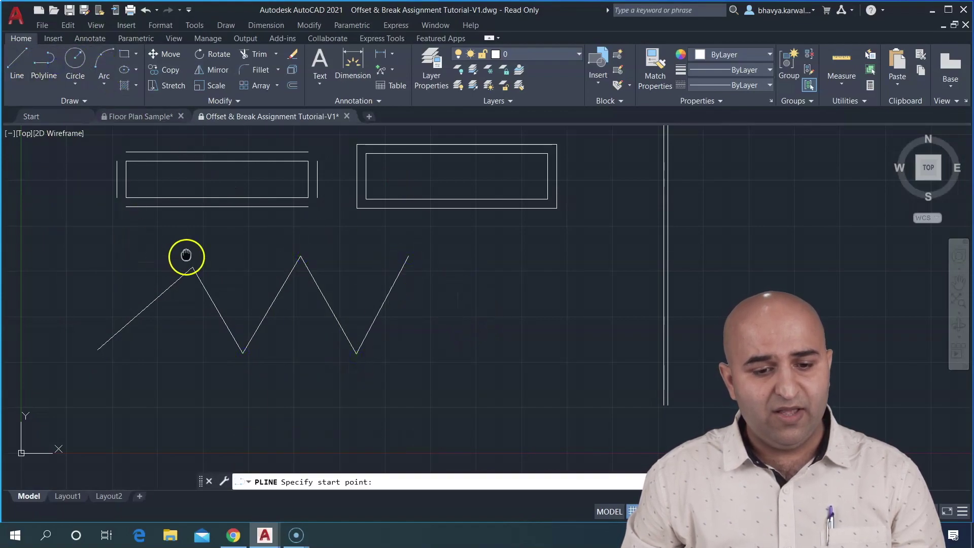
{"action": "middle_click_drag", "start_coordinate": [187, 257], "coordinate": [181, 175]}
{"action": "left_click", "coordinate": [146, 336]}
{"action": "left_click", "coordinate": [181, 281]}
{"action": "left_click", "coordinate": [274, 356]}
{"action": "left_click", "coordinate": [318, 288]}
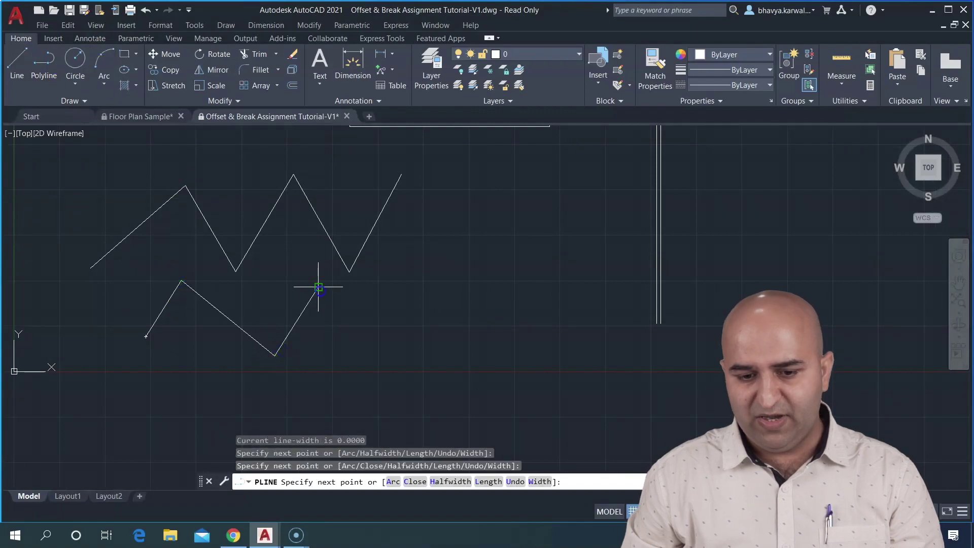
{"action": "left_click", "coordinate": [393, 362]}
{"action": "left_click", "coordinate": [449, 274]}
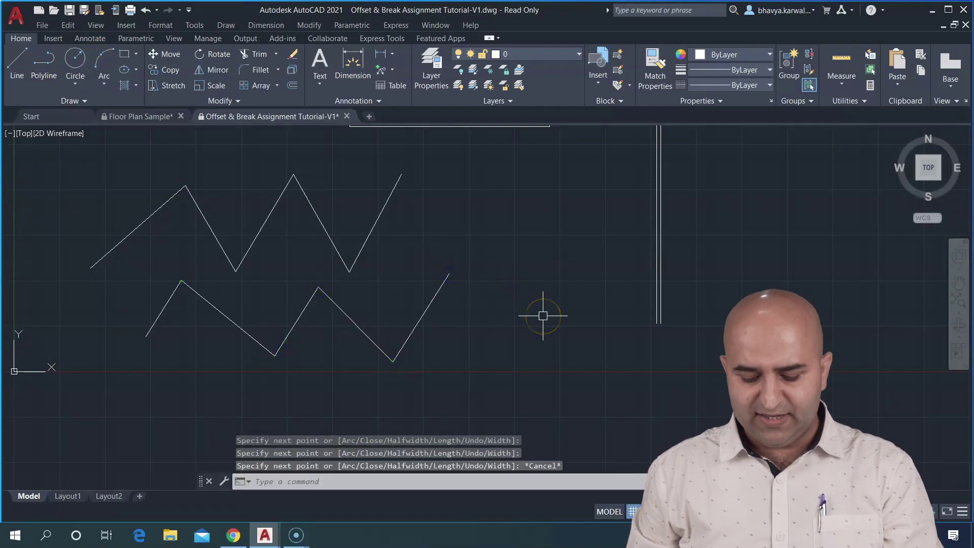
Offset one line-zigzag segment and the whole polyline zigzag by 10
{"action": "type", "text": "o"}
{"action": "key", "text": "Return"}
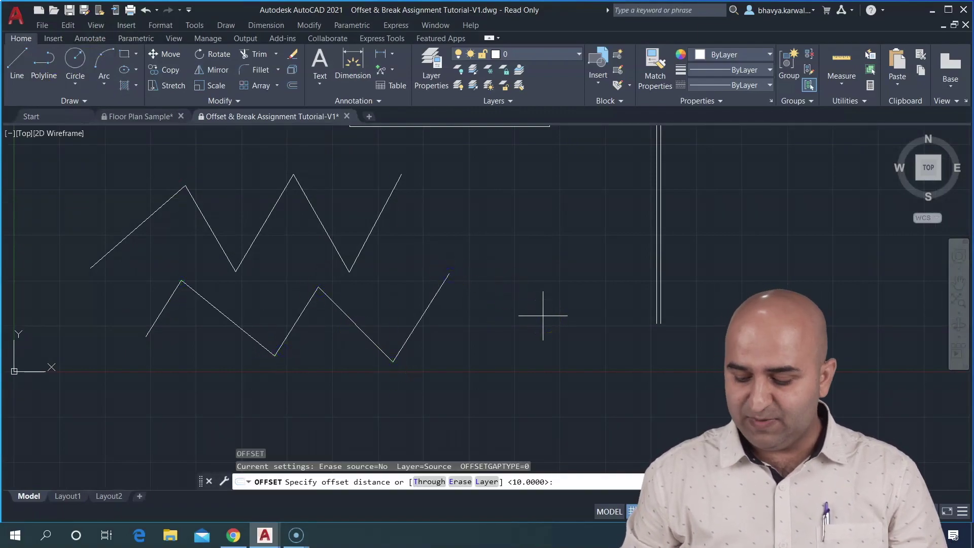
{"action": "type", "text": "0"}
{"action": "key", "text": "Return"}
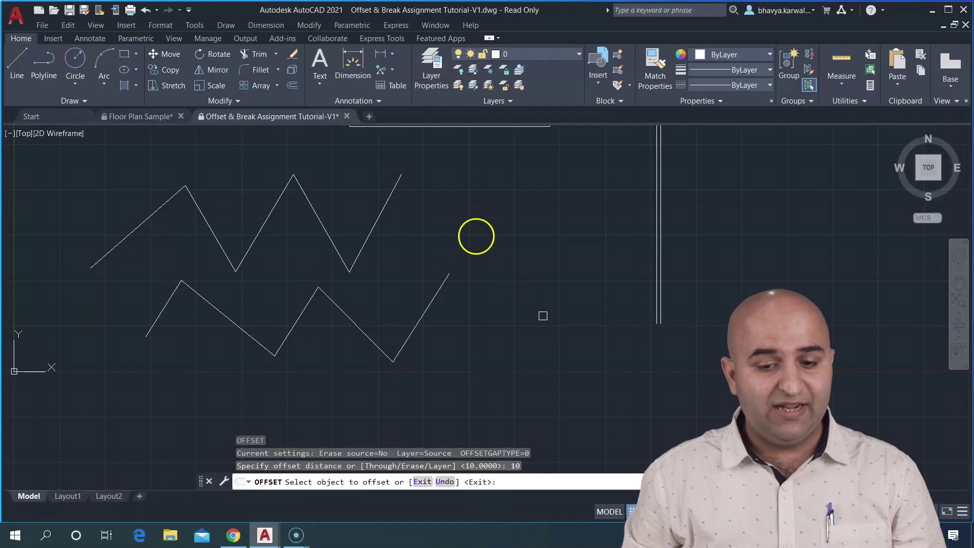
{"action": "left_click", "coordinate": [382, 208]}
{"action": "left_click", "coordinate": [404, 225]}
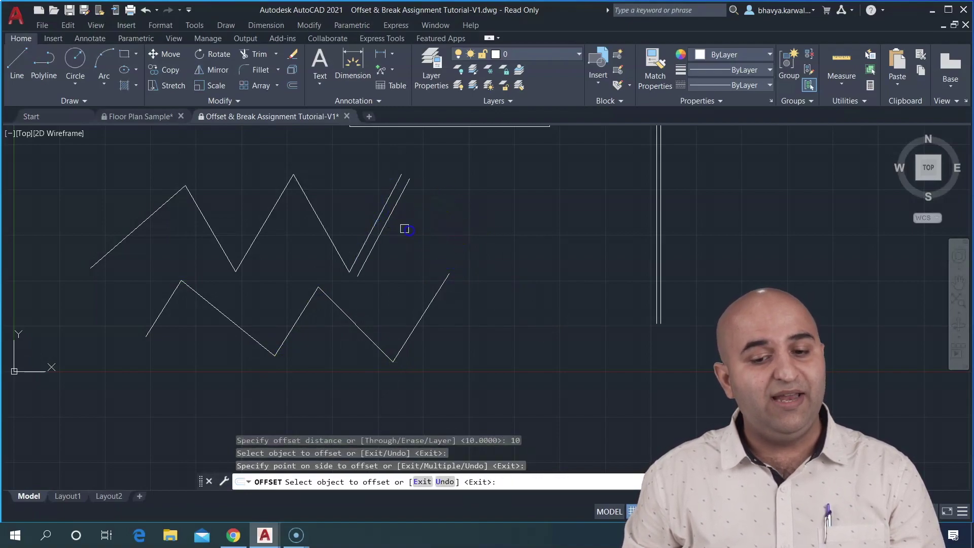
{"action": "left_click", "coordinate": [433, 299]}
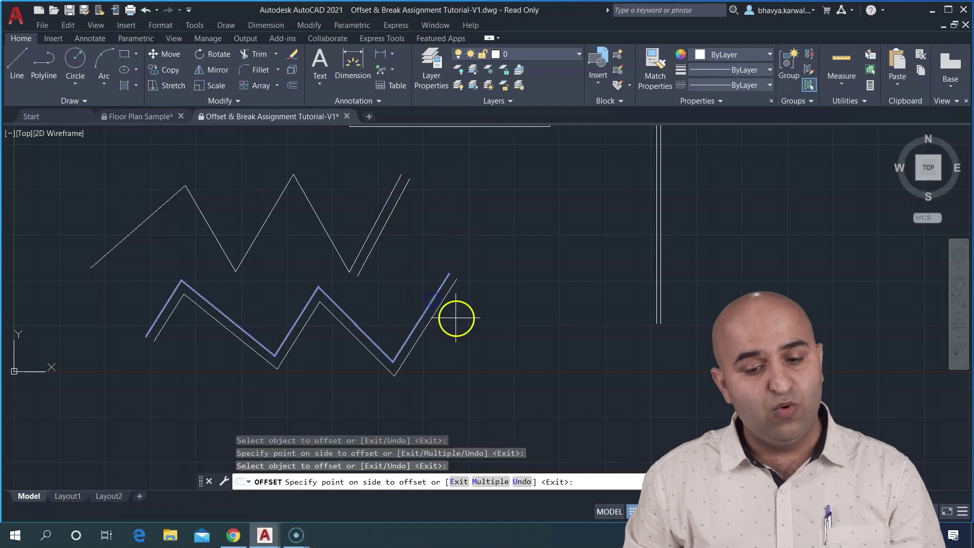
{"action": "left_click", "coordinate": [471, 329]}
{"action": "key", "text": "Escape"}
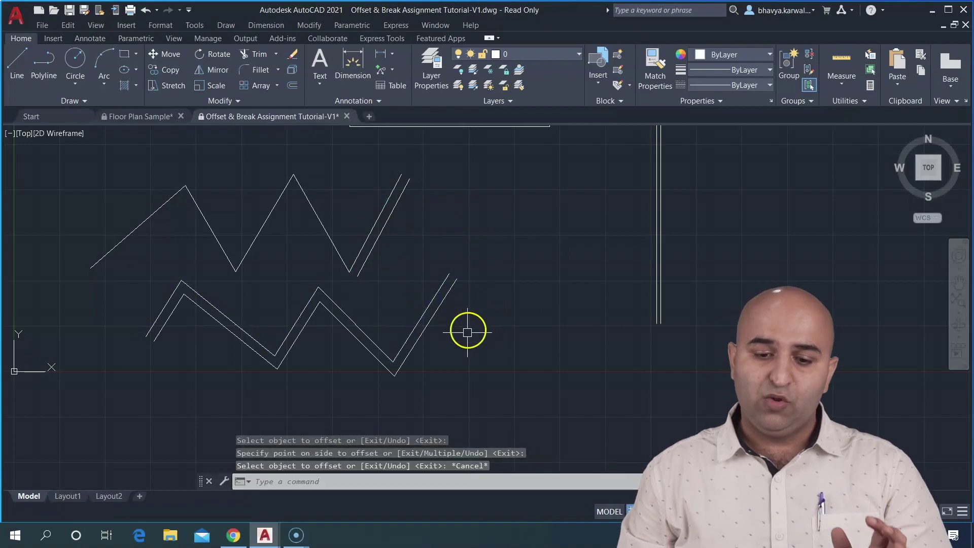
Window-select all the zigzags and their offsets and delete them
{"action": "left_click", "coordinate": [487, 394]}
{"action": "left_click", "coordinate": [137, 207]}
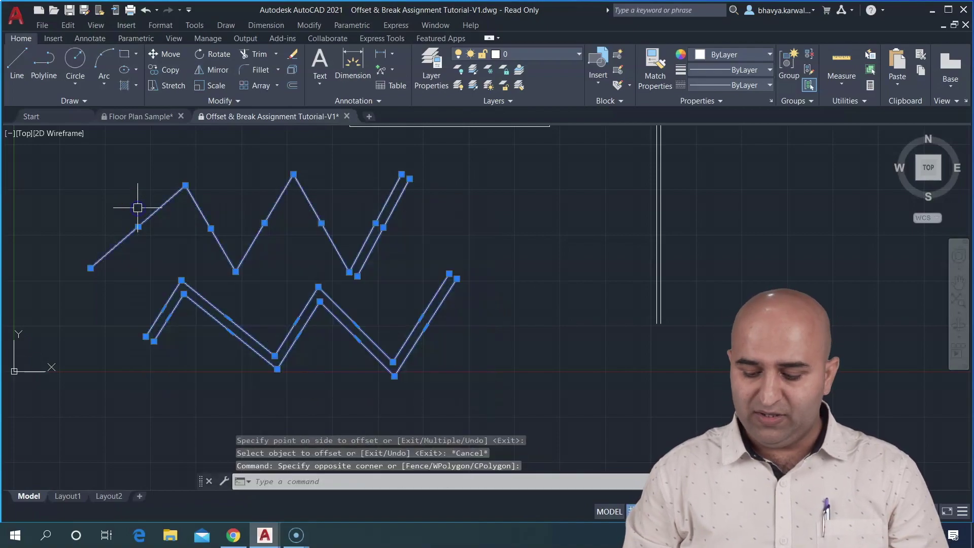
{"action": "key", "text": "Delete"}
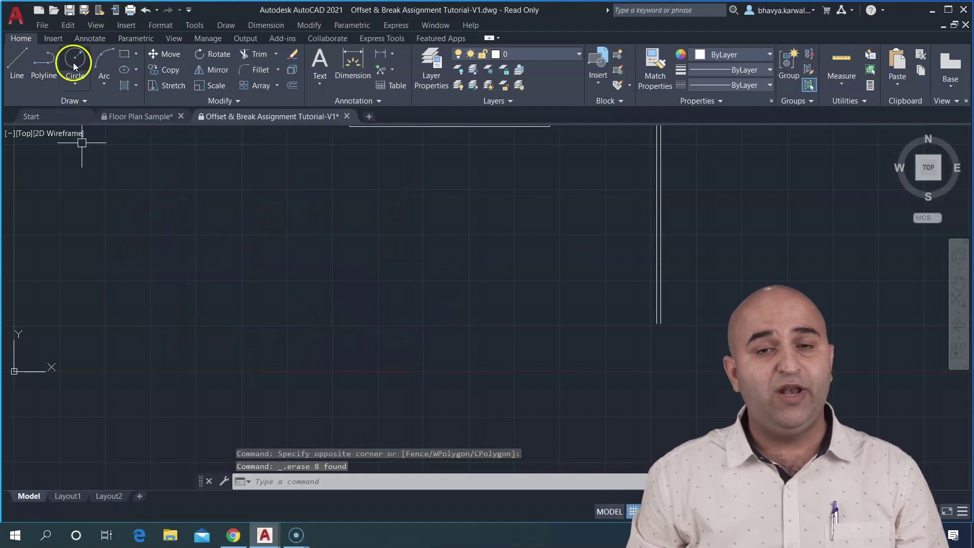
Draw a regular five-sided polygon from a horizontal bottom edge using the Edge option
{"action": "left_click", "coordinate": [135, 71]}
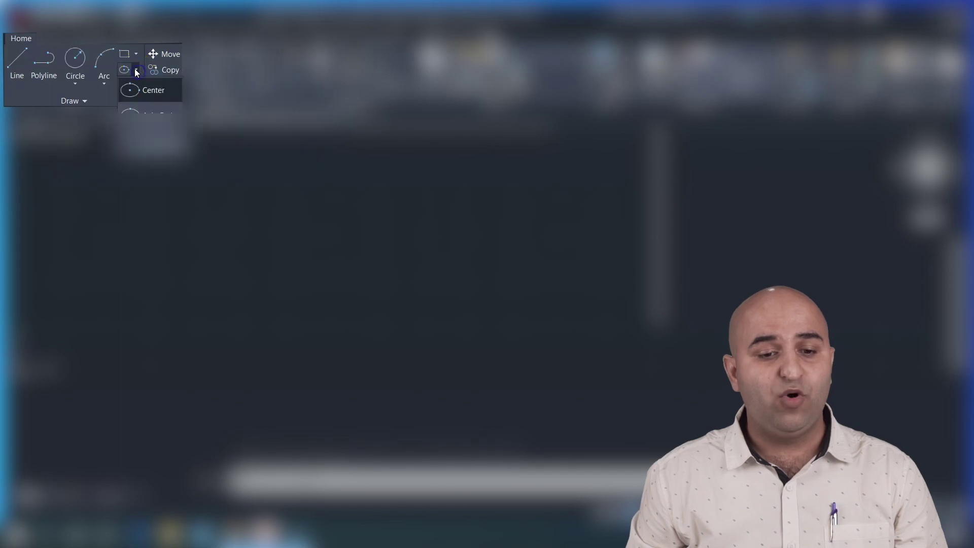
{"action": "left_click", "coordinate": [136, 53]}
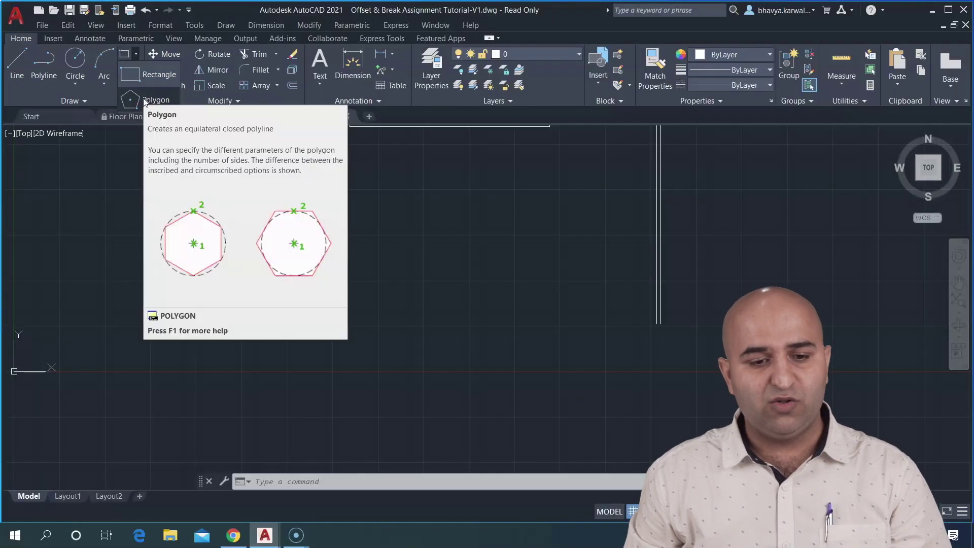
{"action": "left_click", "coordinate": [147, 100]}
{"action": "type", "text": "5"}
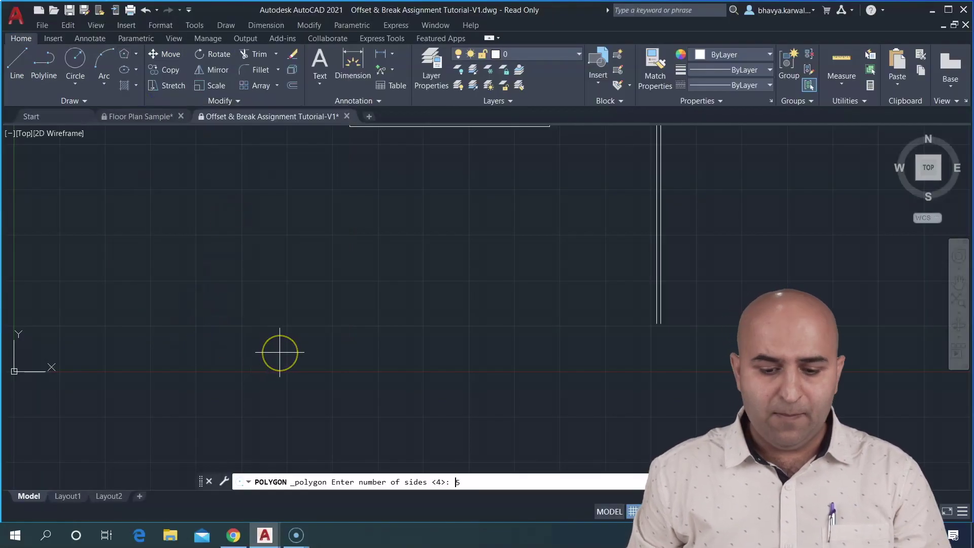
{"action": "key", "text": "Return"}
{"action": "key", "text": "Return"}
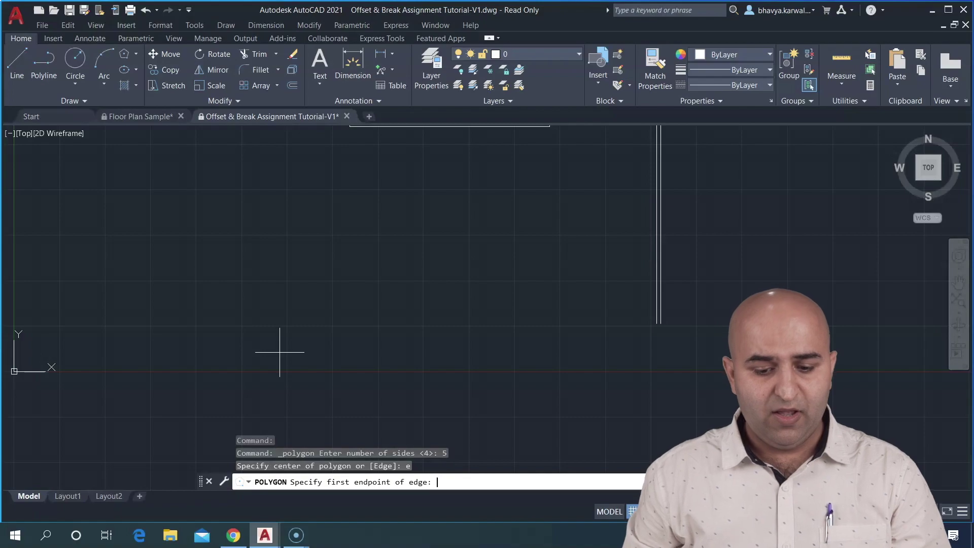
{"action": "left_click", "coordinate": [251, 356]}
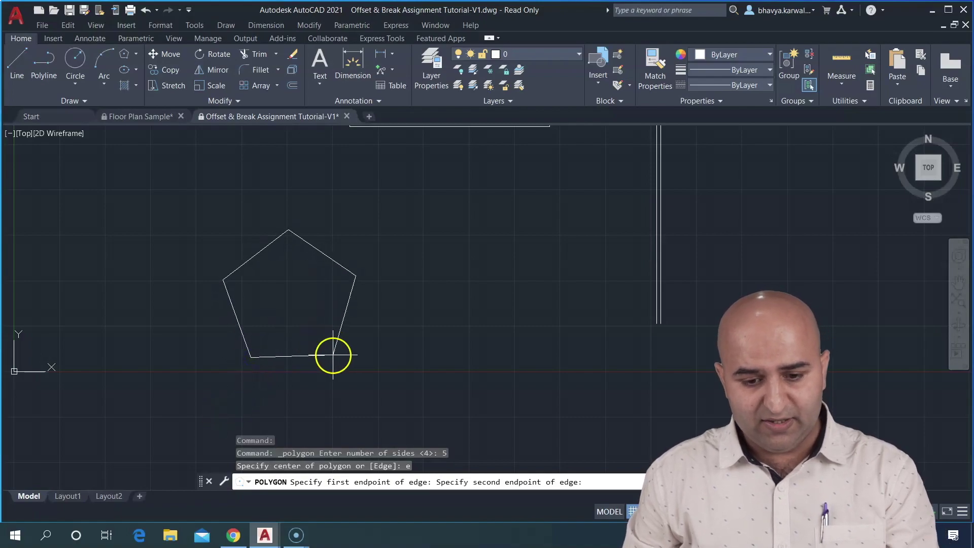
{"action": "key", "text": "F8"}
{"action": "left_click", "coordinate": [370, 350]}
{"action": "key", "text": "Escape"}
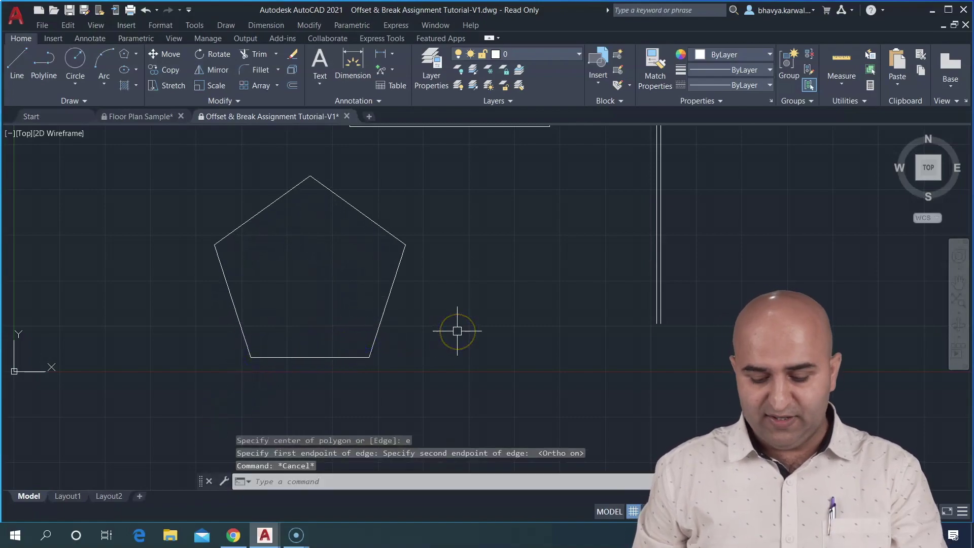
{"action": "type", "text": "o"}
{"action": "key", "text": "Return"}
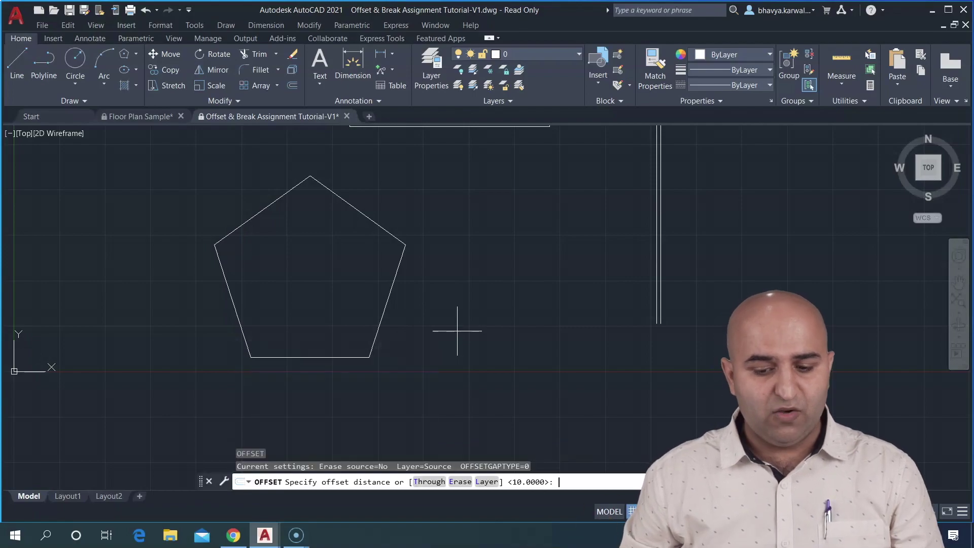
Offset the pentagon outward by 15 several times, undoing the last copy
{"action": "type", "text": "5"}
{"action": "key", "text": "Return"}
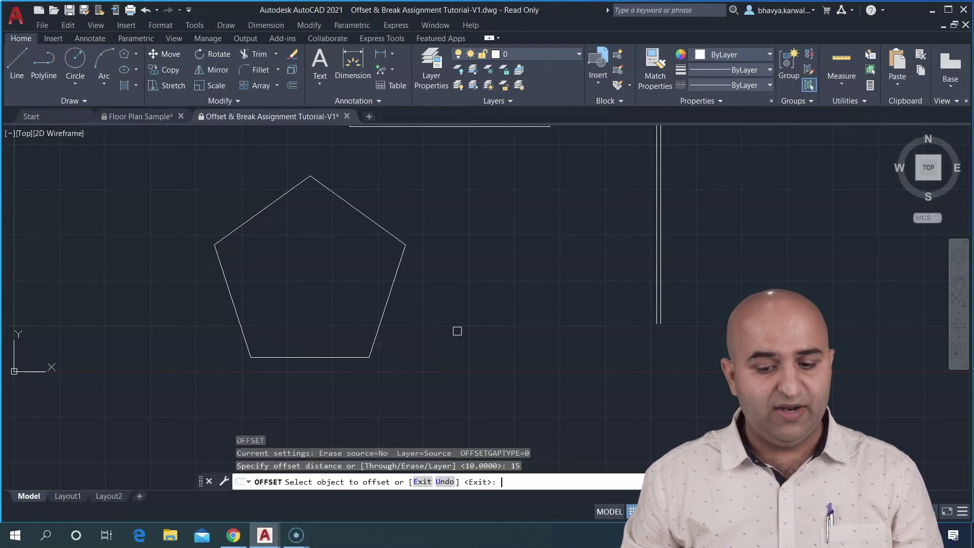
{"action": "left_click", "coordinate": [396, 268]}
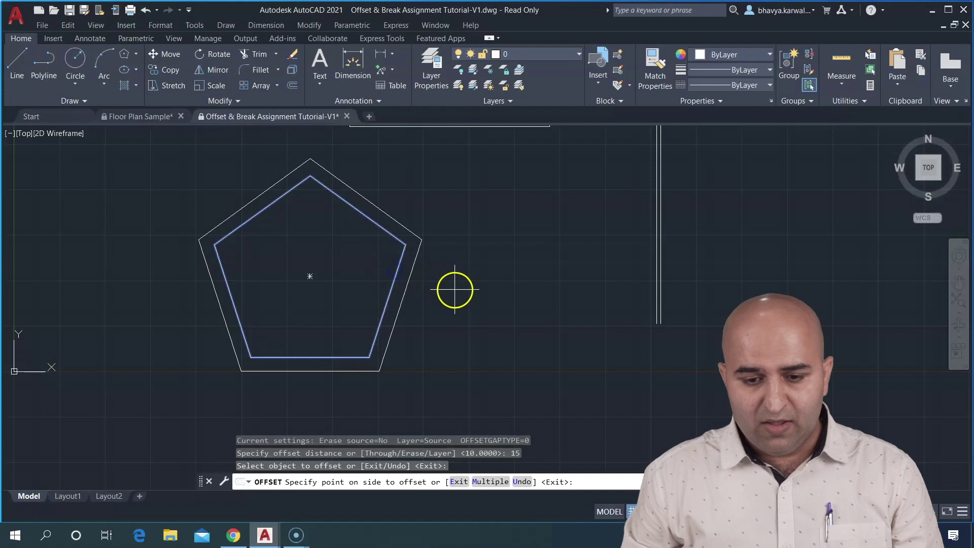
{"action": "left_click", "coordinate": [455, 291]}
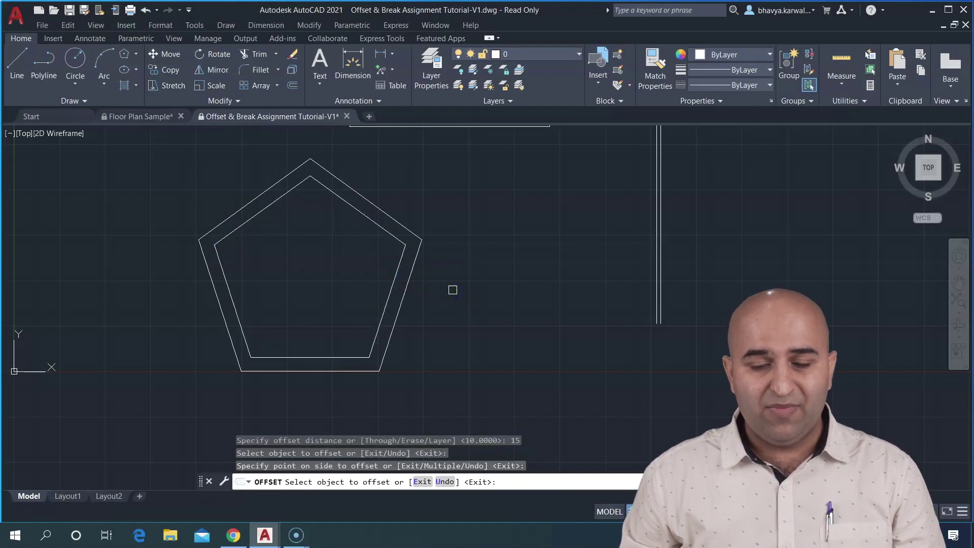
{"action": "left_click", "coordinate": [416, 245]}
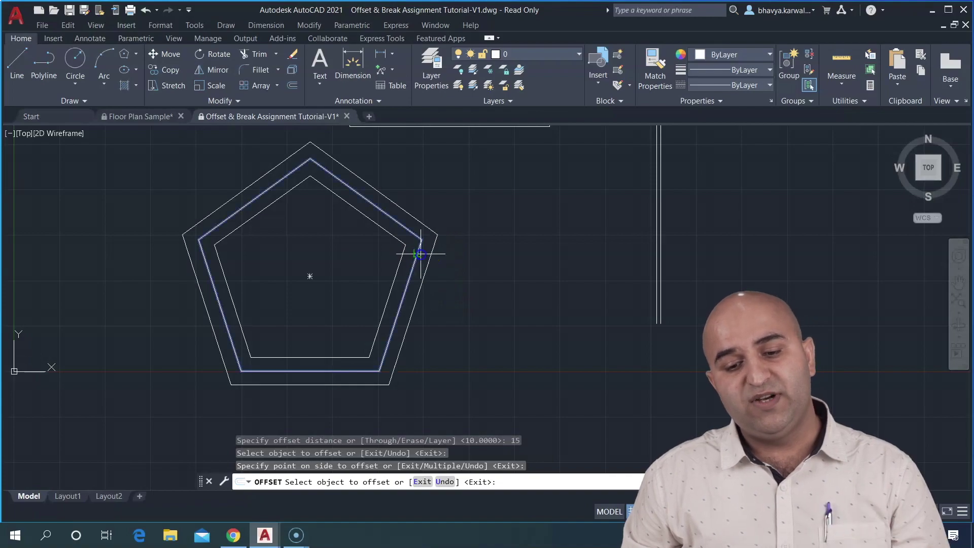
{"action": "left_click", "coordinate": [473, 286]}
{"action": "left_click", "coordinate": [460, 272]}
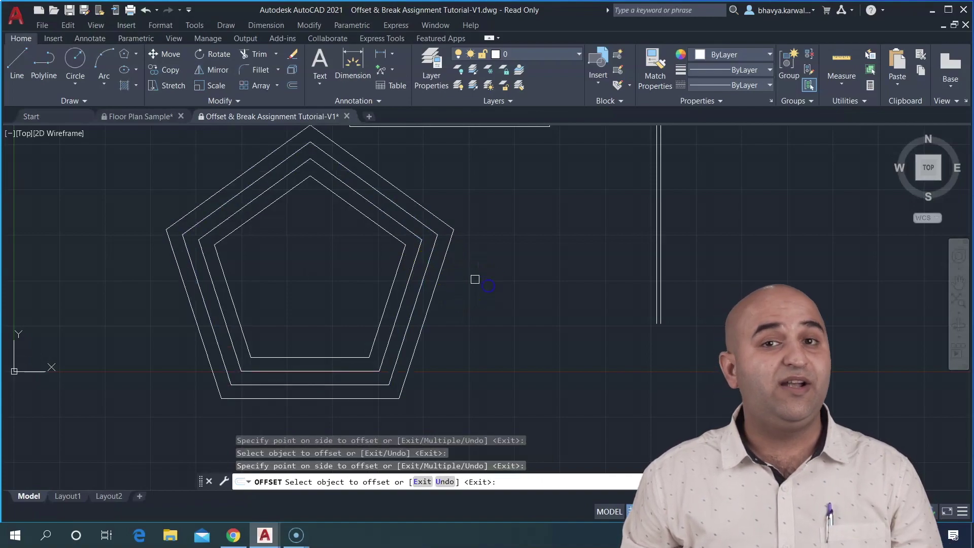
{"action": "left_click", "coordinate": [438, 274]}
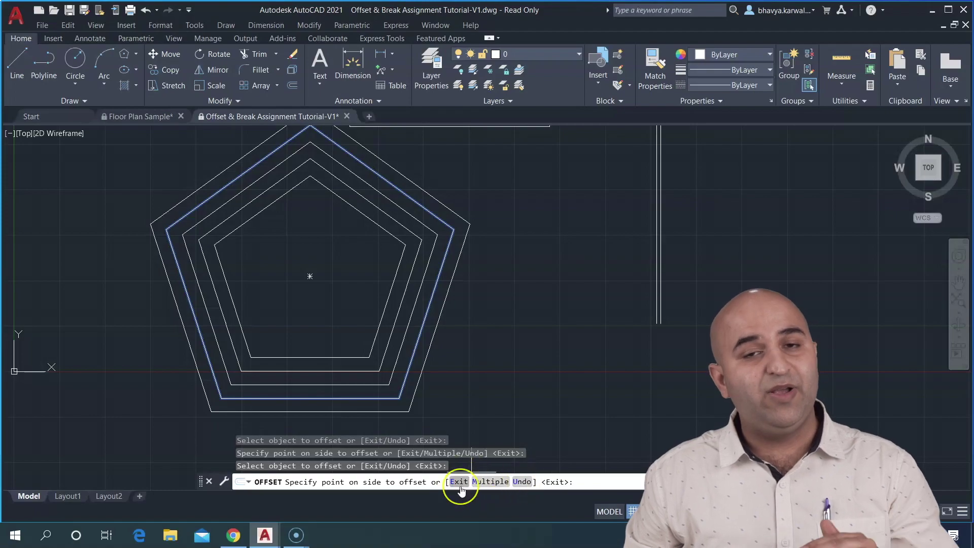
{"action": "left_click", "coordinate": [522, 482]}
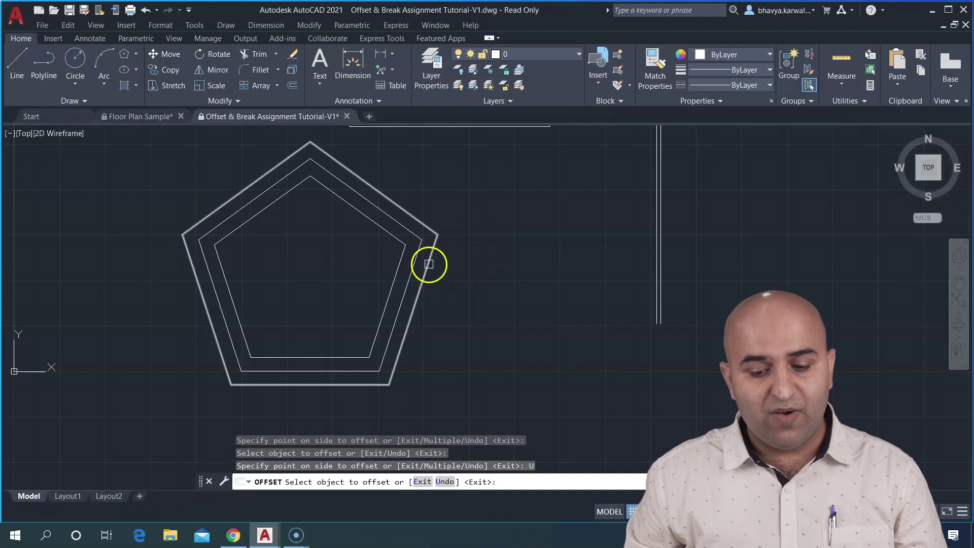
Add more 15-unit concentric pentagons in Multiple mode, then crossing-select all pentagons
{"action": "left_click", "coordinate": [429, 264]}
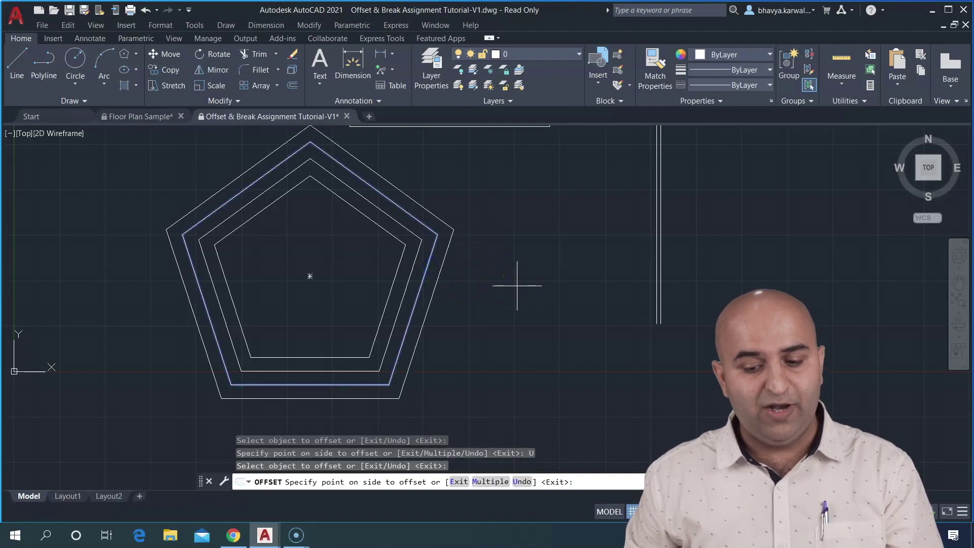
{"action": "type", "text": "m"}
{"action": "key", "text": "Return"}
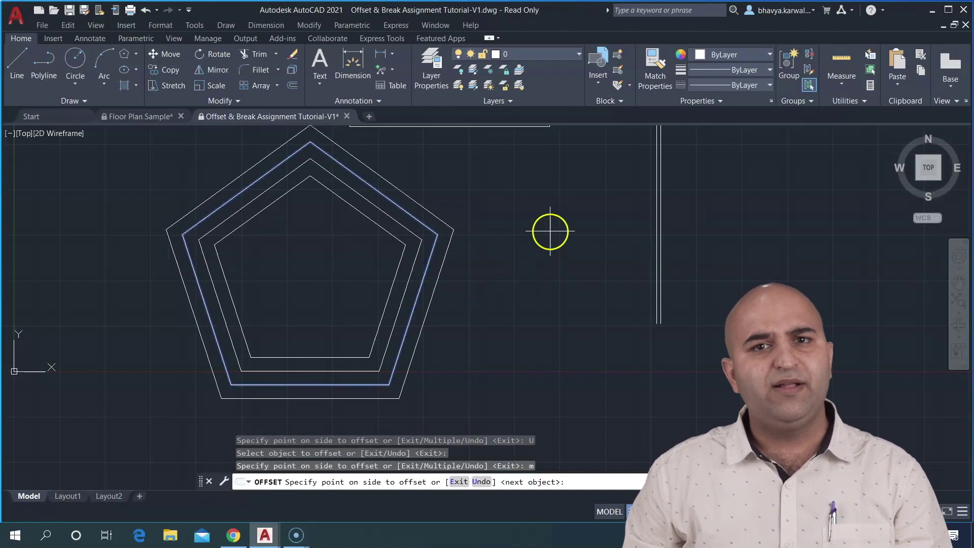
{"action": "left_click", "coordinate": [564, 212]}
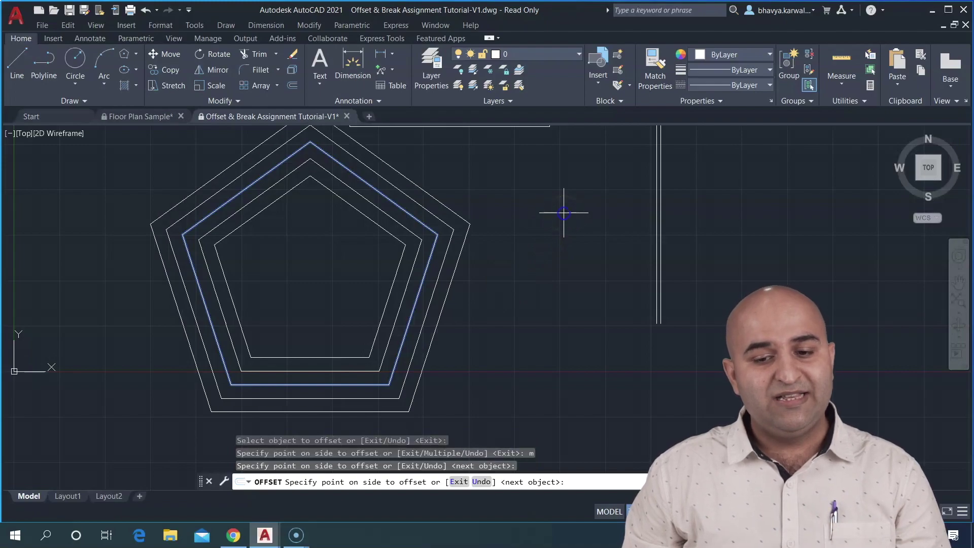
{"action": "left_click", "coordinate": [578, 219]}
{"action": "double_click", "coordinate": [585, 225]}
{"action": "left_click", "coordinate": [594, 230]}
{"action": "left_click", "coordinate": [601, 235]}
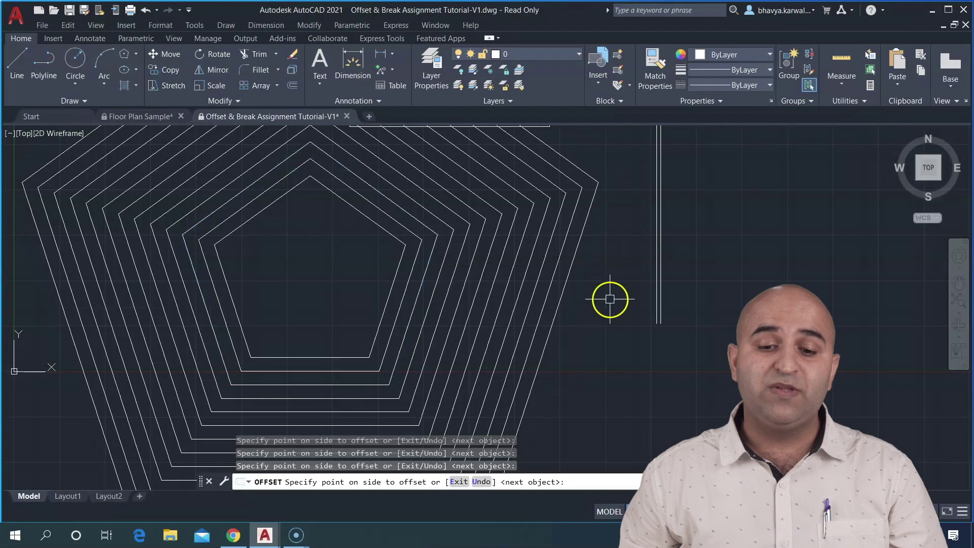
{"action": "key", "text": "Escape"}
{"action": "left_click", "coordinate": [590, 356]}
{"action": "left_click", "coordinate": [329, 274]}
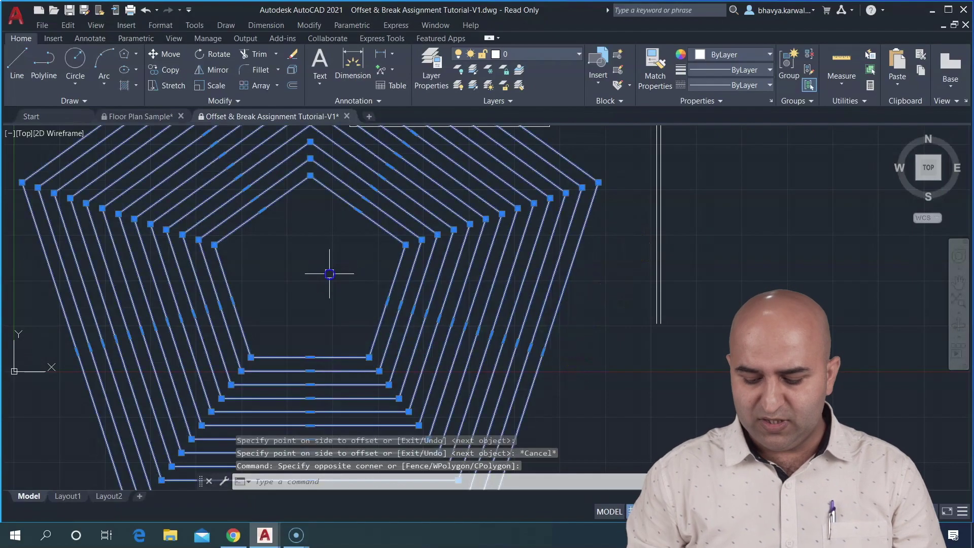
Delete the pentagons and draw a small circle in their place
{"action": "key", "text": "Delete"}
{"action": "type", "text": "c"}
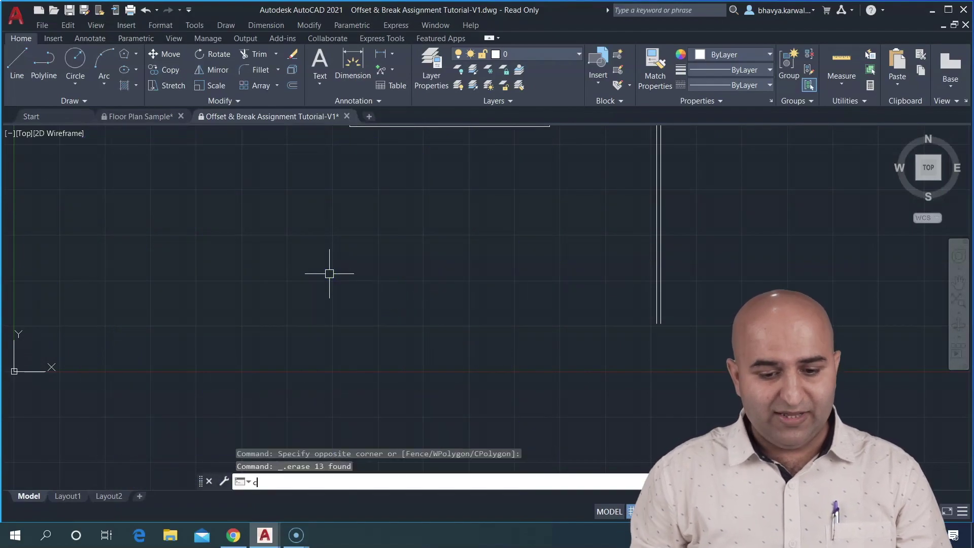
{"action": "key", "text": "Return"}
{"action": "left_click", "coordinate": [200, 274]}
{"action": "left_click", "coordinate": [221, 292]}
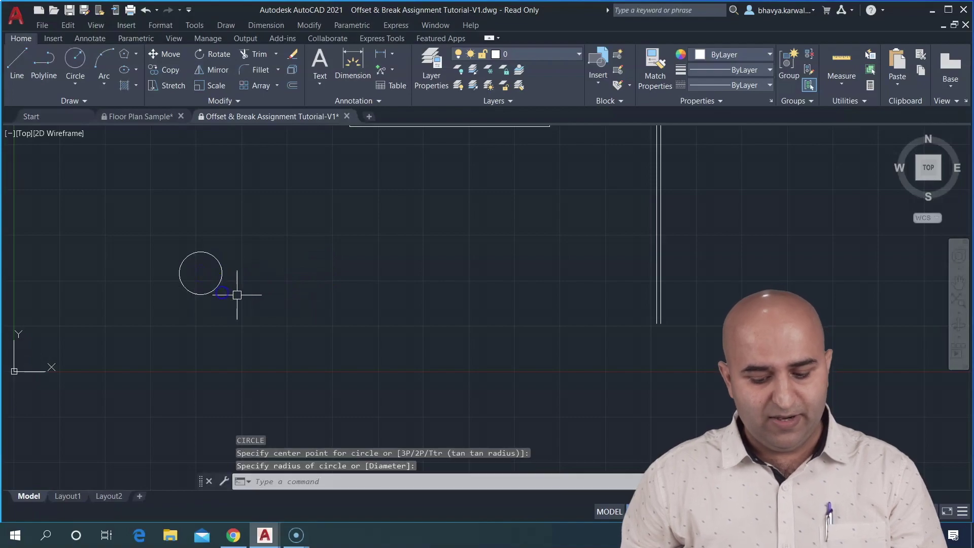
{"action": "key", "text": "Escape"}
{"action": "key", "text": "Escape"}
Ring the circle with concentric copies offset 10 apart using Multiple mode
{"action": "type", "text": "o"}
{"action": "key", "text": "Return"}
{"action": "key", "text": "Return"}
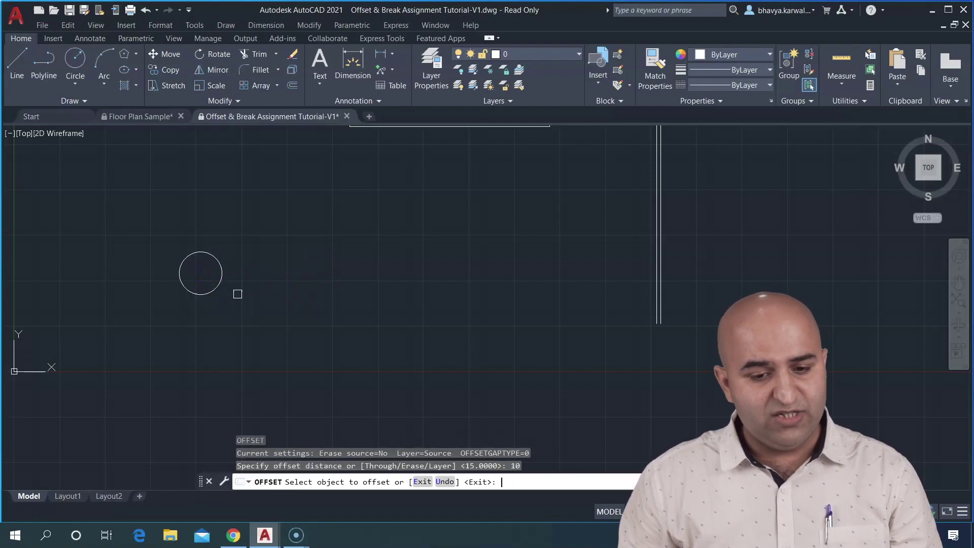
{"action": "left_click", "coordinate": [210, 252]}
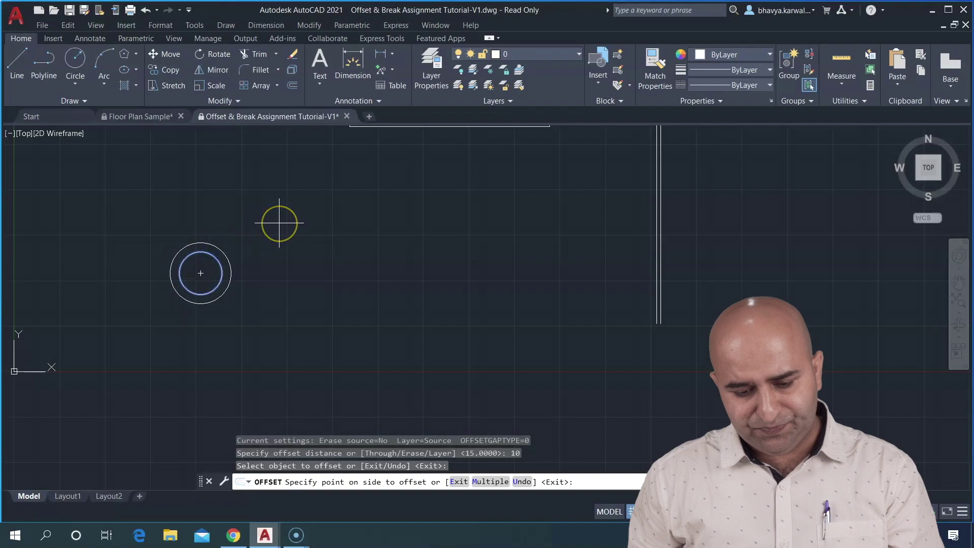
{"action": "type", "text": "m"}
{"action": "key", "text": "Return"}
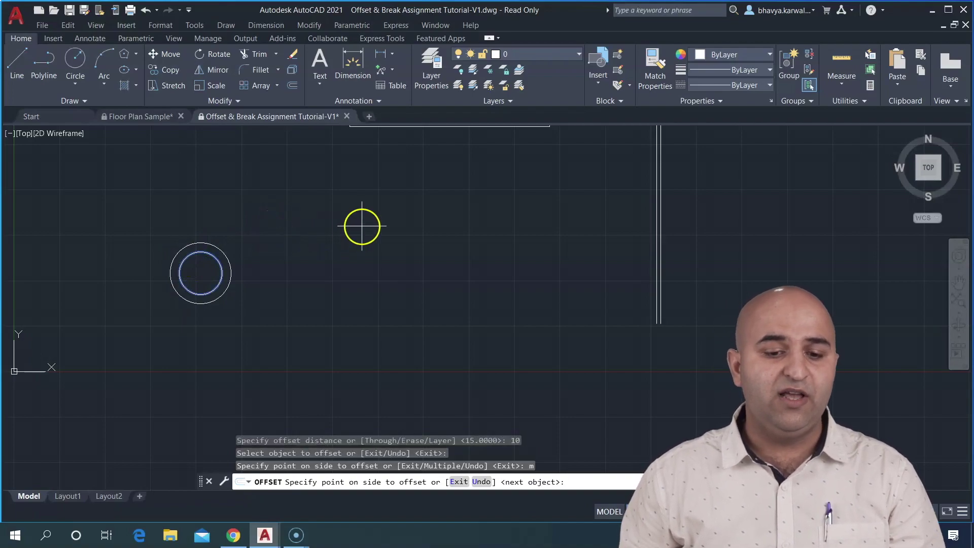
{"action": "left_click", "coordinate": [370, 231]}
{"action": "left_click", "coordinate": [369, 232]}
{"action": "left_click", "coordinate": [369, 231]}
{"action": "key", "text": "Escape"}
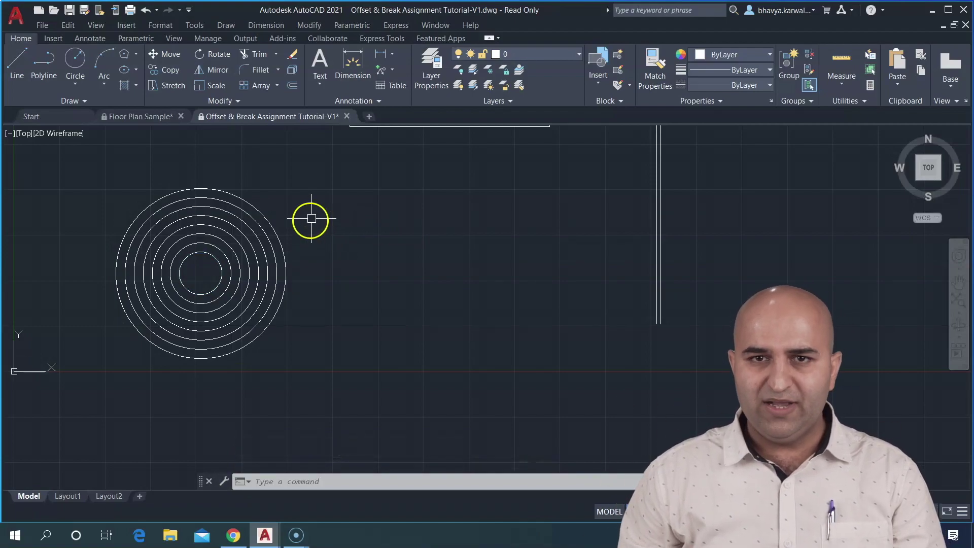
{"action": "mouse_move", "coordinate": [361, 267]}
{"action": "middle_mouse_down"}
{"action": "mouse_move", "coordinate": [124, 274]}
{"action": "mouse_move", "coordinate": [132, 293]}
{"action": "middle_mouse_up"}
Draw a three-point arc beside the concentric circles
{"action": "left_click", "coordinate": [102, 56]}
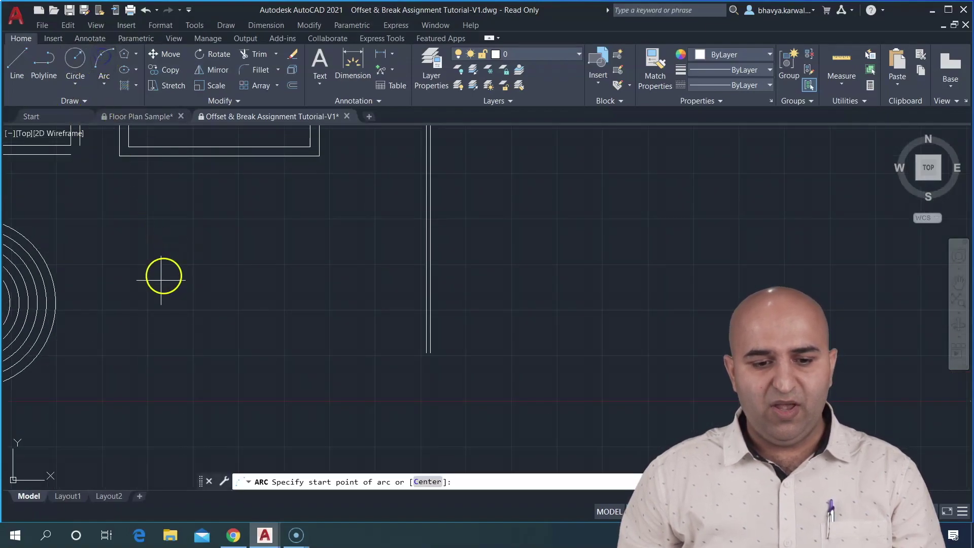
{"action": "left_click", "coordinate": [152, 292]}
{"action": "left_click", "coordinate": [185, 248]}
{"action": "left_click", "coordinate": [354, 235]}
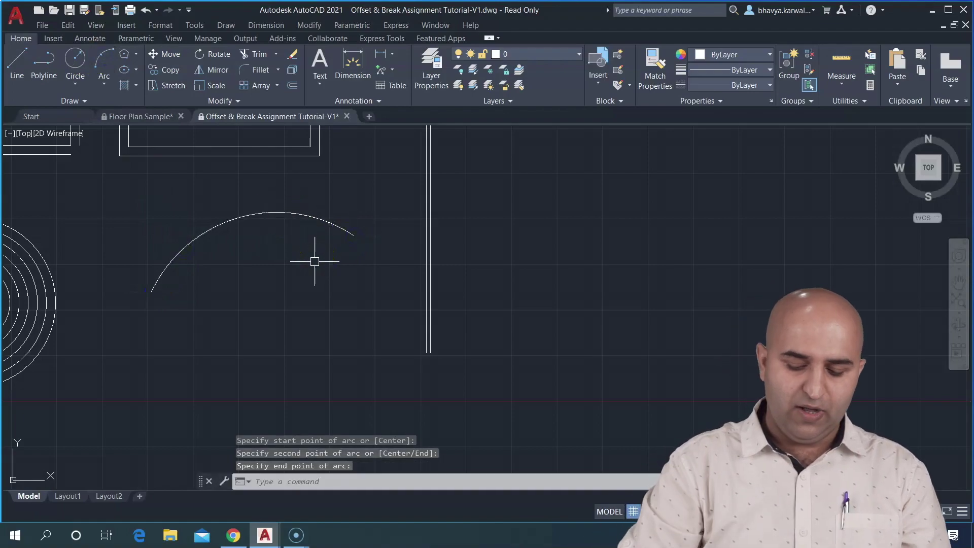
Set OFFSET to erase the source object, keeping the 10-unit distance
{"action": "type", "text": "o"}
{"action": "key", "text": "Return"}
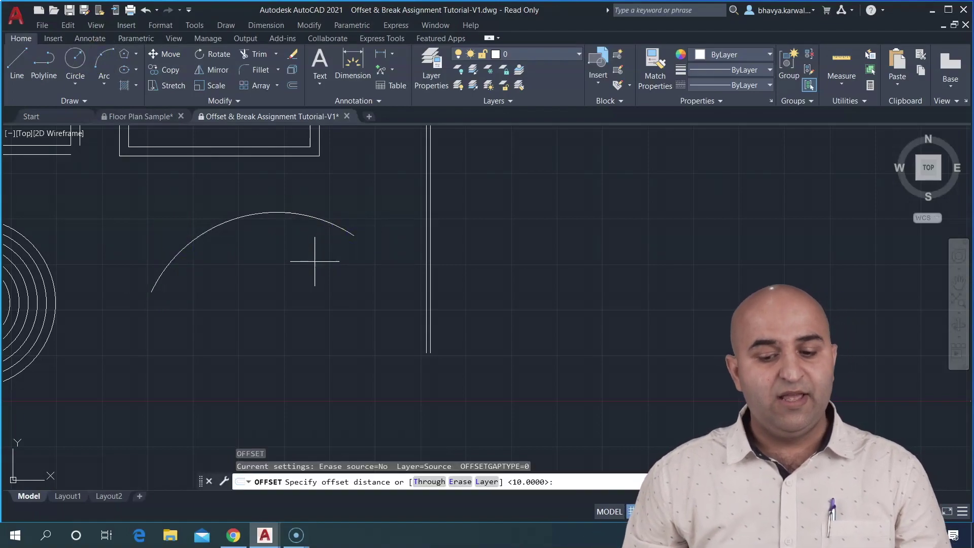
{"action": "left_click", "coordinate": [458, 482]}
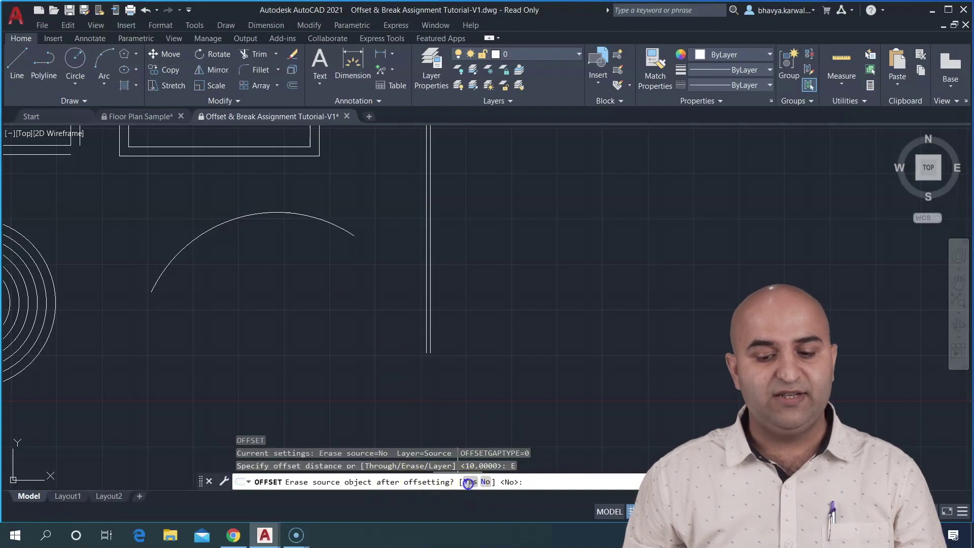
{"action": "left_click", "coordinate": [468, 482]}
{"action": "key", "text": "Return"}
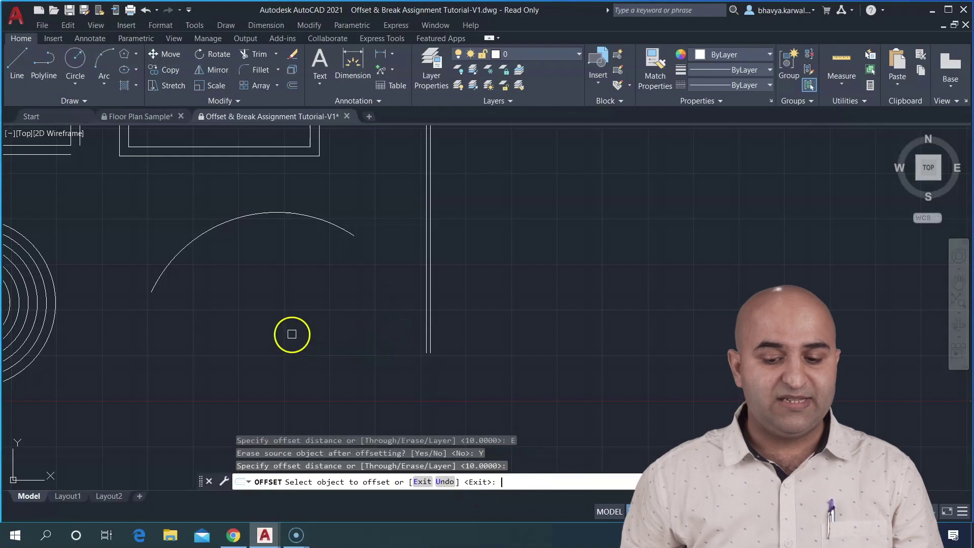
Offset the arc inward four times, each copy replacing the previous arc
{"action": "left_click", "coordinate": [269, 215]}
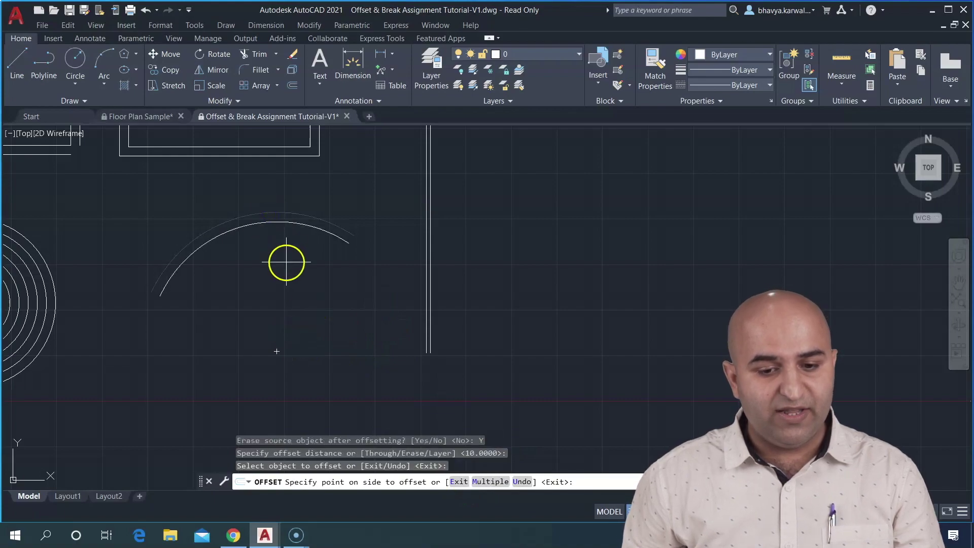
{"action": "left_click", "coordinate": [287, 262]}
{"action": "left_click", "coordinate": [268, 231]}
{"action": "left_click", "coordinate": [274, 269]}
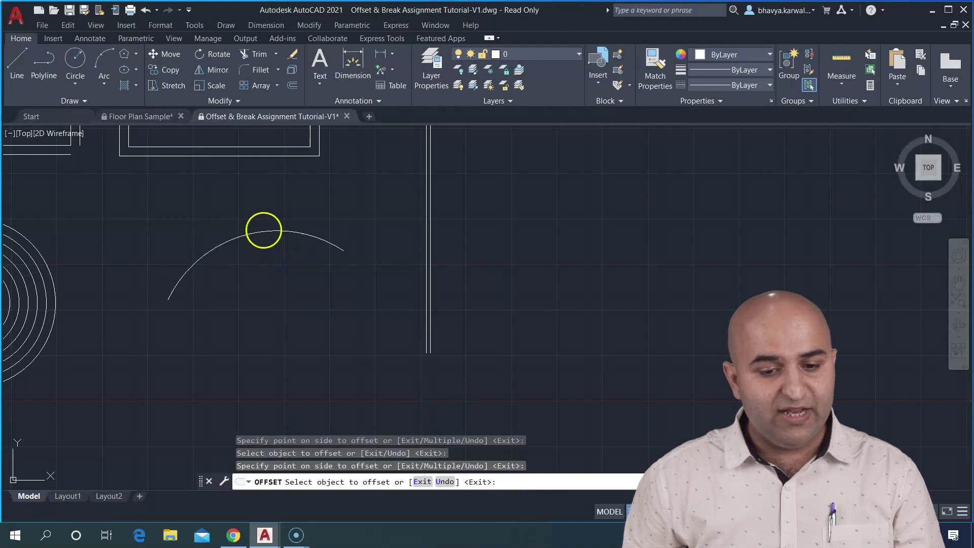
{"action": "left_click", "coordinate": [263, 231]}
{"action": "left_click", "coordinate": [284, 274]}
{"action": "left_click", "coordinate": [272, 242]}
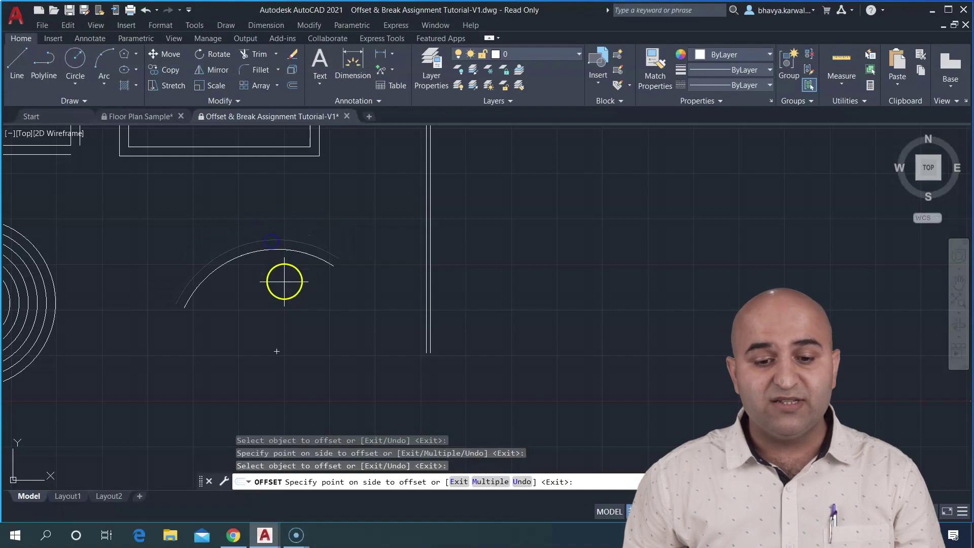
{"action": "left_click", "coordinate": [284, 282]}
Keep offsetting the arc to new positions, then cancel and reframe the view
{"action": "left_click", "coordinate": [265, 255]}
{"action": "left_click", "coordinate": [266, 262]}
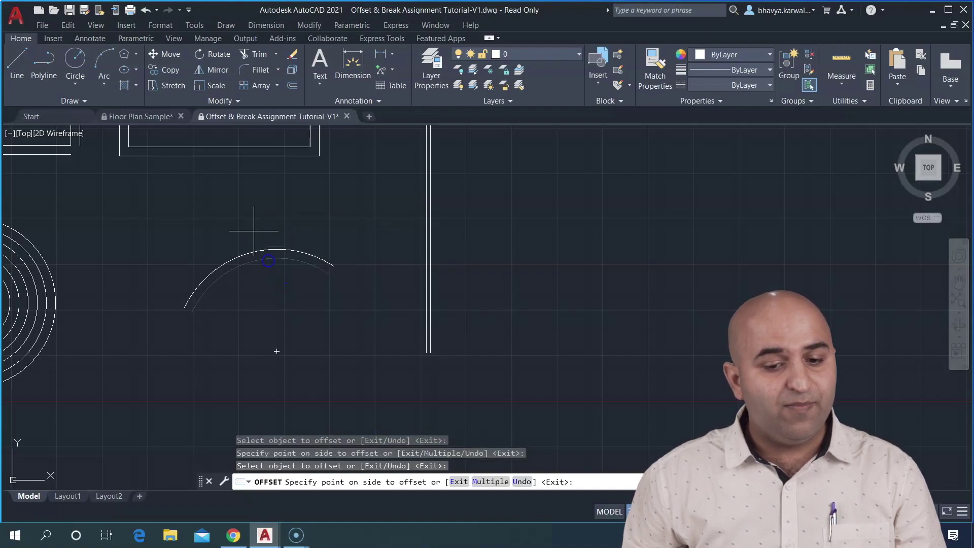
{"action": "left_click", "coordinate": [263, 251]}
{"action": "left_click", "coordinate": [257, 226]}
{"action": "left_click", "coordinate": [271, 242]}
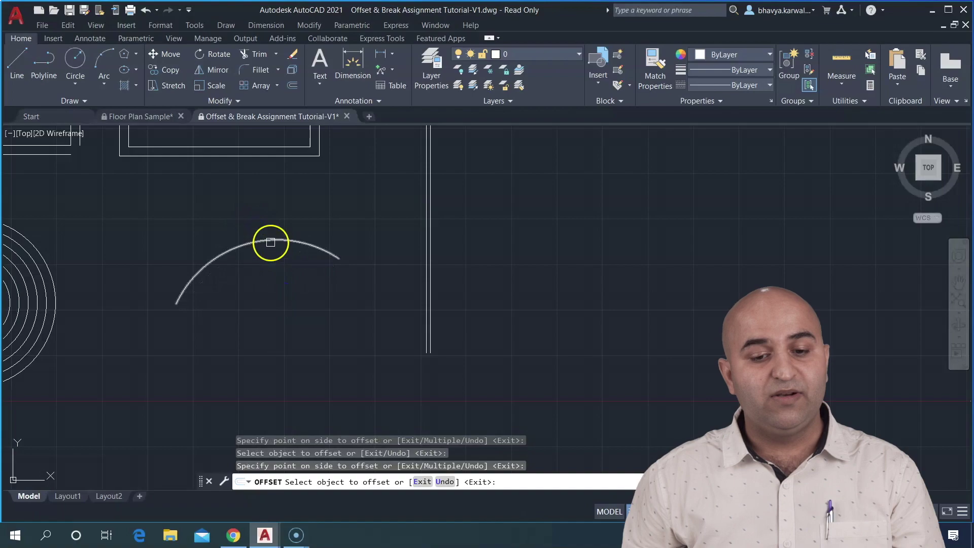
{"action": "key", "text": "Escape"}
{"action": "scroll", "coordinate": [284, 279], "scroll_direction": "down", "scroll_amount": 4}
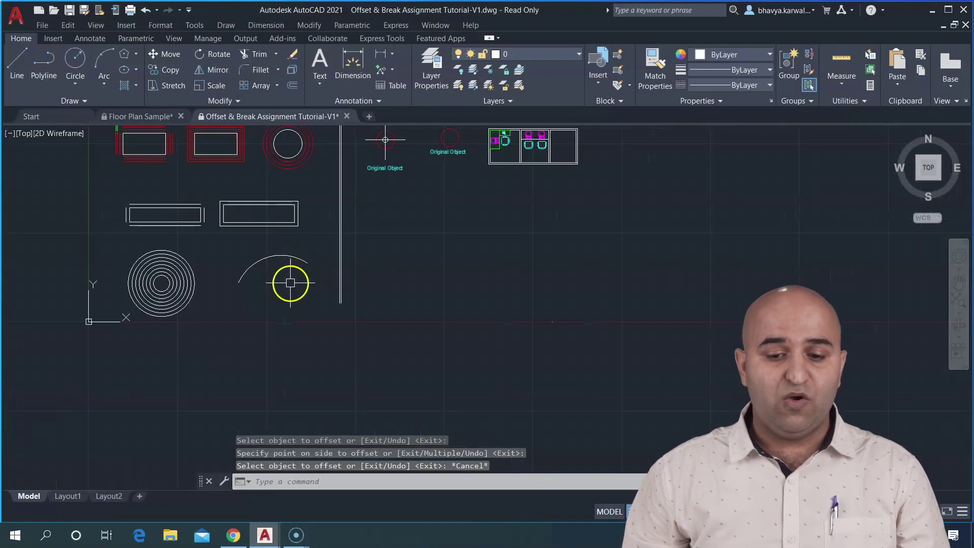
{"action": "middle_click_drag", "start_coordinate": [297, 254], "coordinate": [286, 305]}
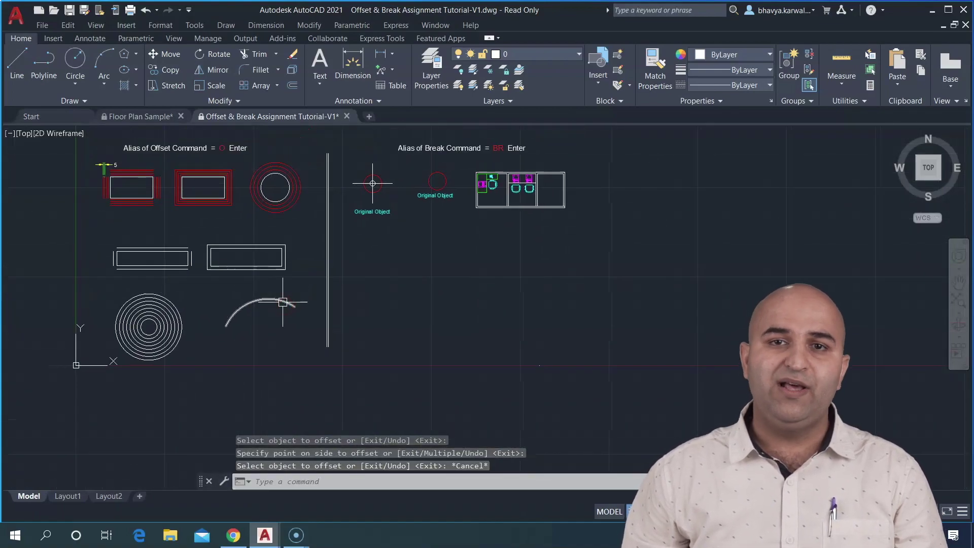
{"action": "mouse_move", "coordinate": [282, 302]}
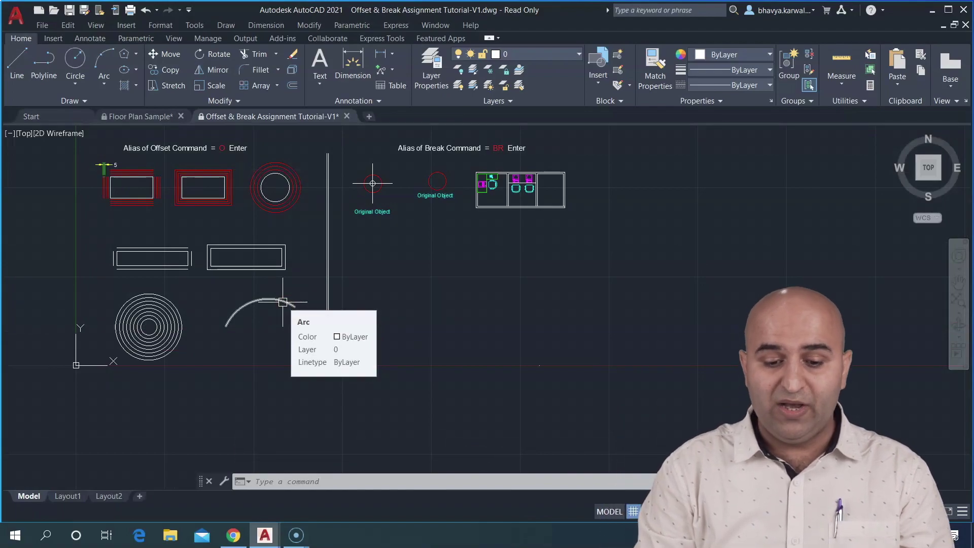
{"action": "scroll", "coordinate": [225, 313], "scroll_direction": "up", "scroll_amount": 3}
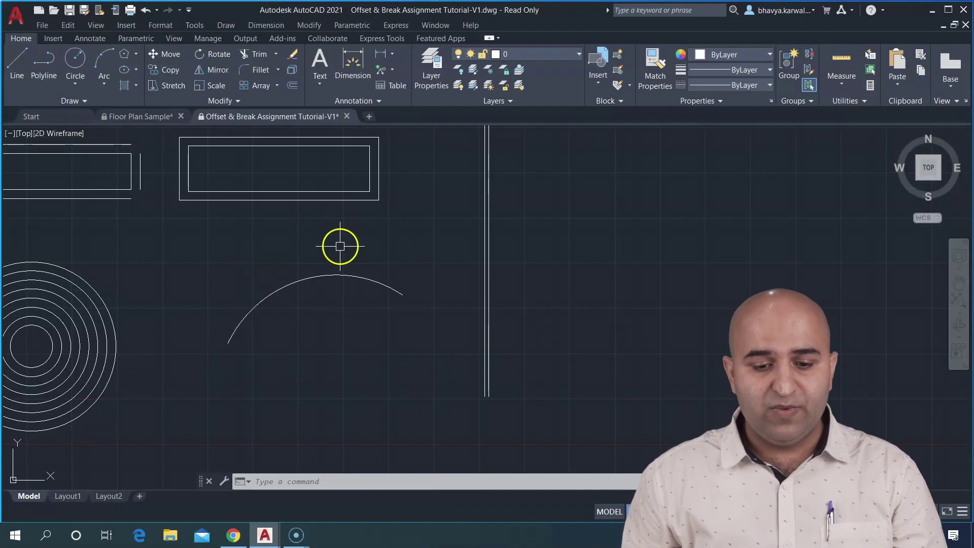
Draw a short diagonal line above the arc's left end with ortho off
{"action": "left_click", "coordinate": [8, 51]}
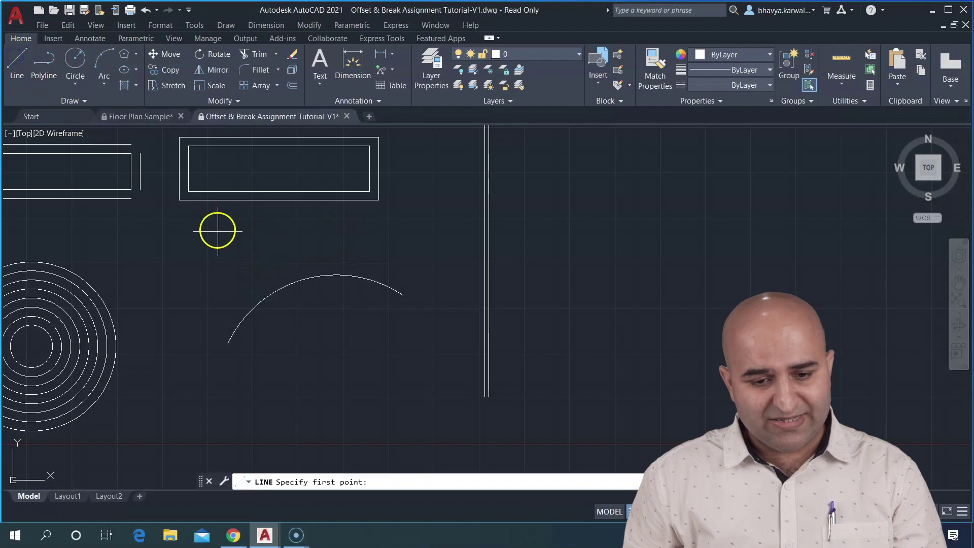
{"action": "left_click", "coordinate": [232, 245]}
{"action": "key", "text": "F8"}
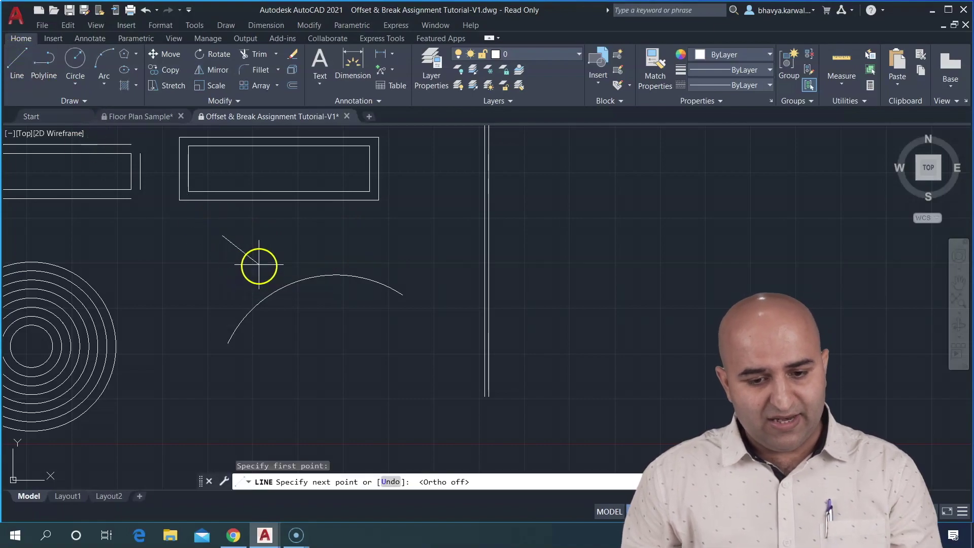
{"action": "key", "text": "Escape"}
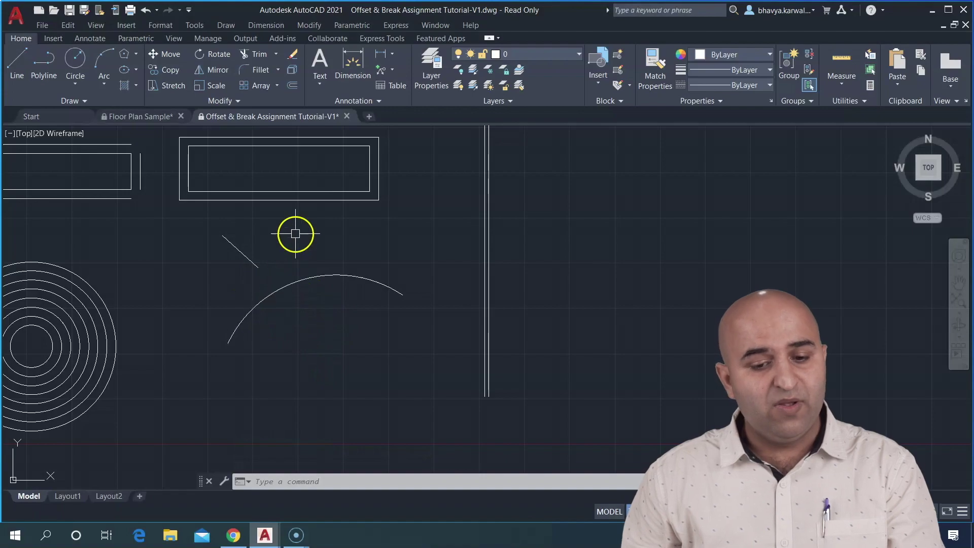
{"action": "type", "text": "o"}
{"action": "key", "text": "Return"}
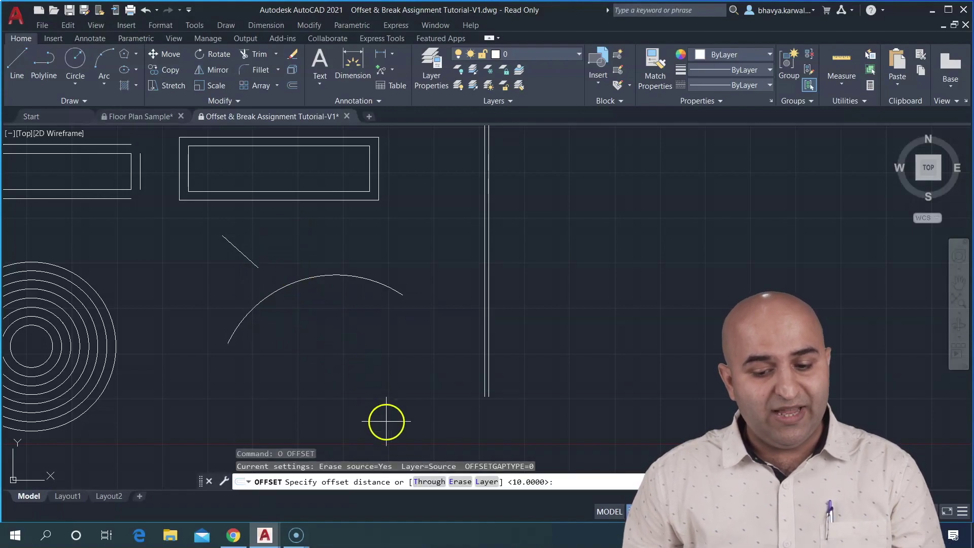
Offset the arc outward through a point so it reaches the diagonal line
{"action": "left_click", "coordinate": [435, 487]}
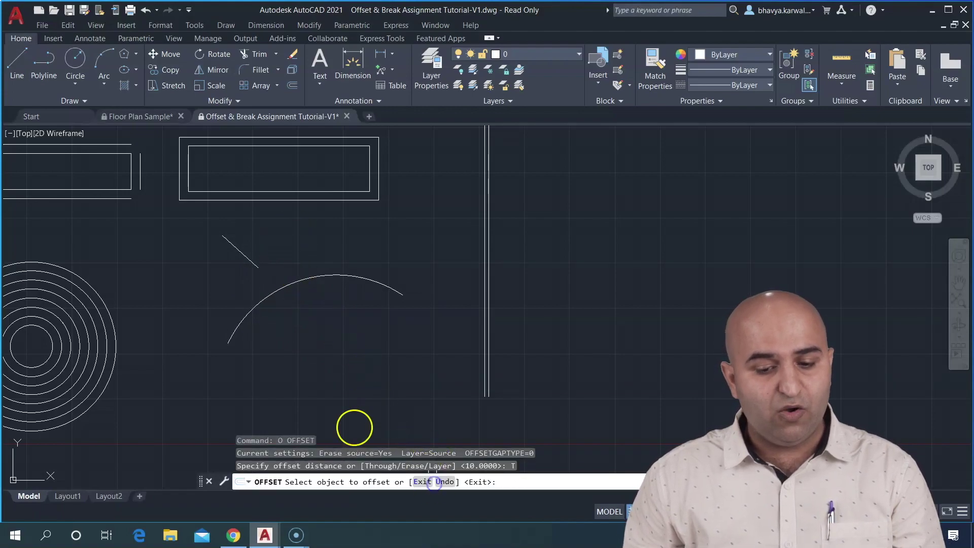
{"action": "left_click", "coordinate": [274, 293]}
{"action": "left_click", "coordinate": [263, 272]}
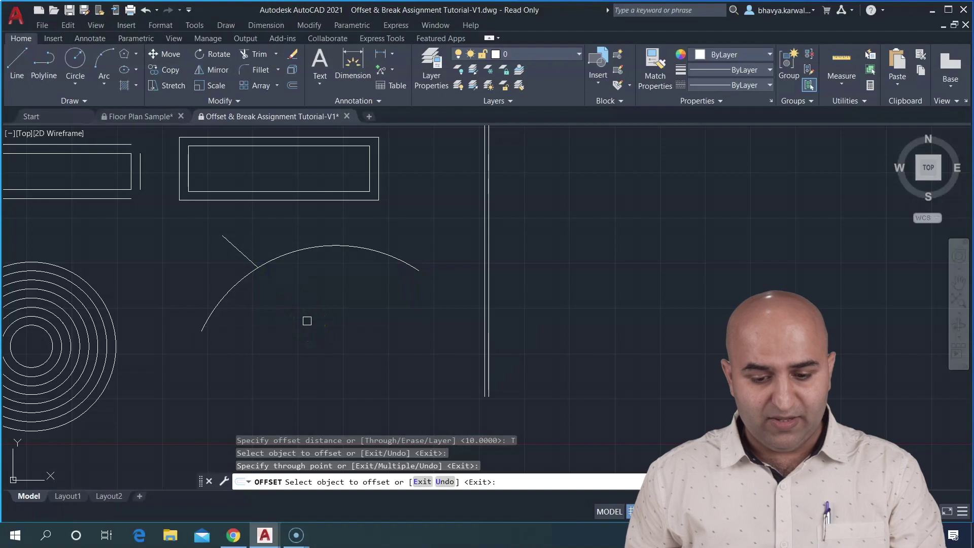
{"action": "key", "text": "Return"}
With Erase source set to No, offset a smaller concentric arc inward through a point
{"action": "key", "text": "Return"}
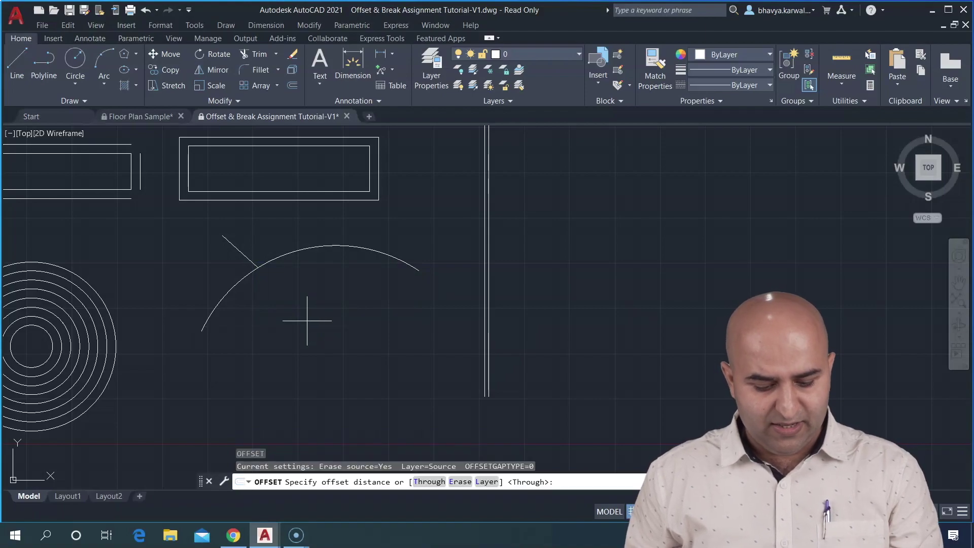
{"action": "type", "text": "e"}
{"action": "key", "text": "Return"}
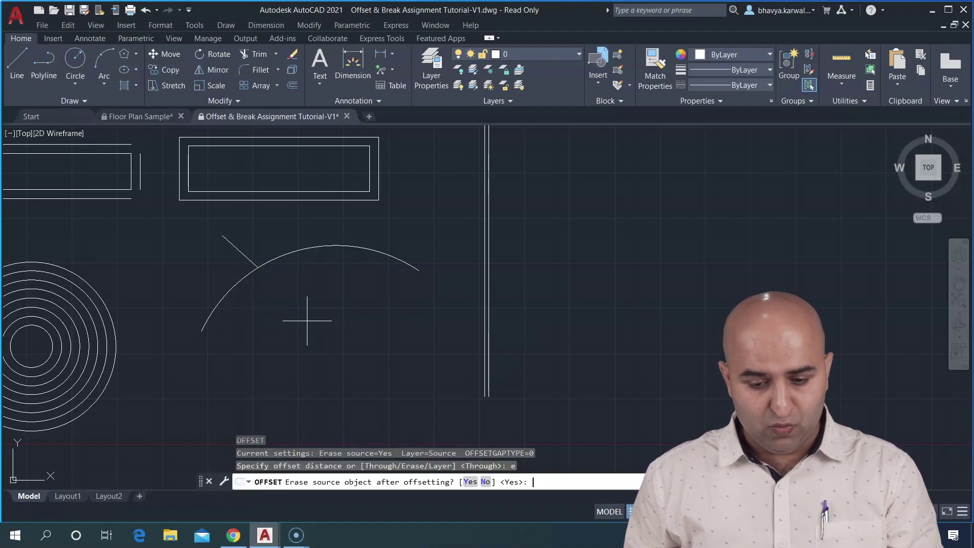
{"action": "type", "text": "n"}
{"action": "key", "text": "Return"}
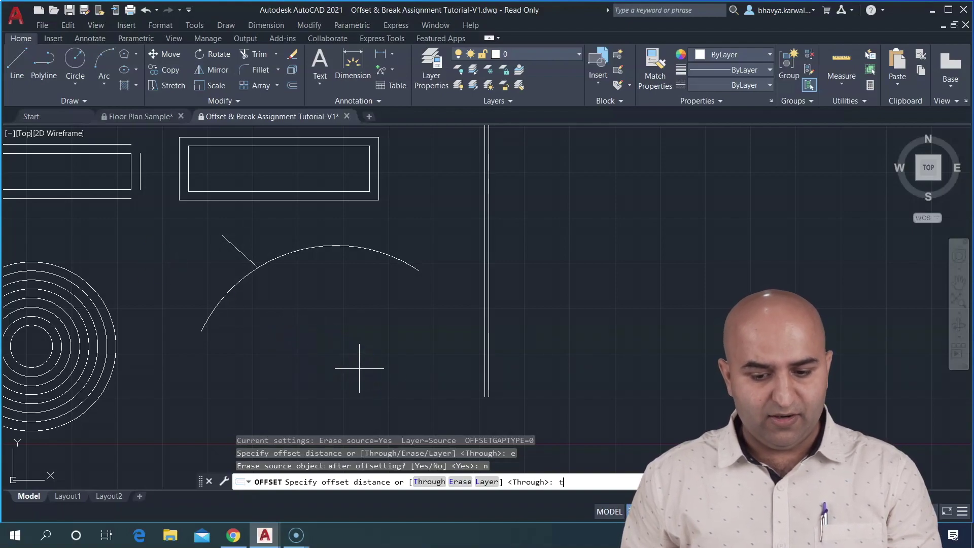
{"action": "key", "text": "Return"}
{"action": "left_click", "coordinate": [289, 251]}
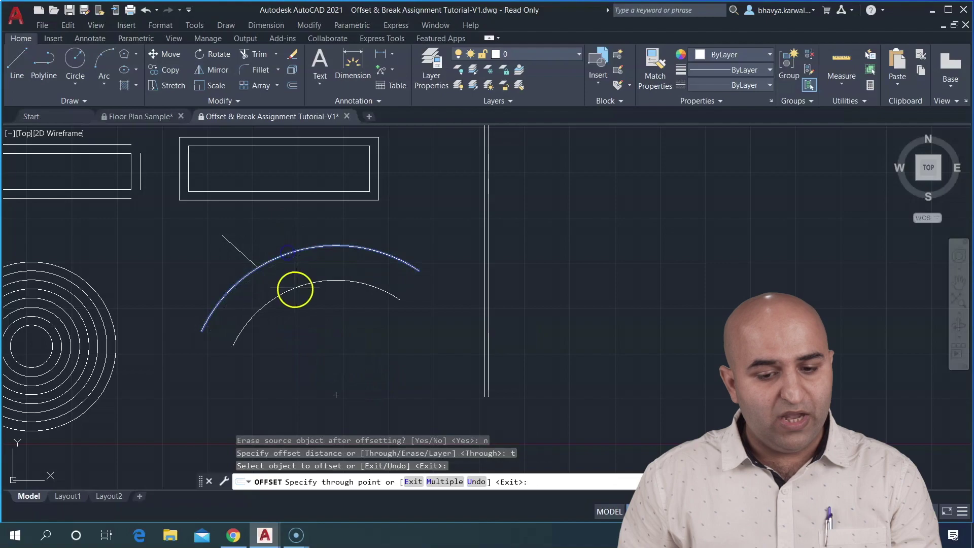
{"action": "left_click", "coordinate": [312, 313]}
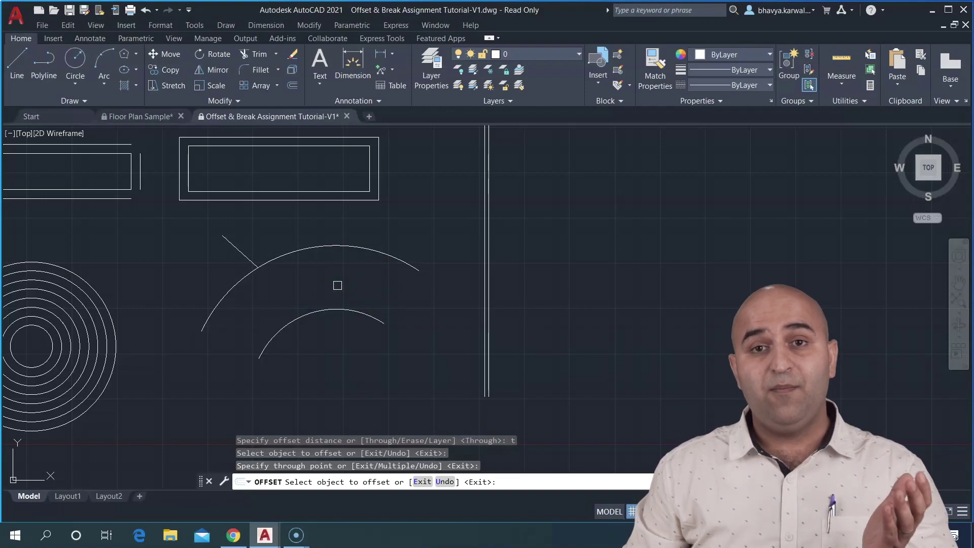
Pan and zoom to the Break examples' crossed centre-mark circle and cancel OFFSET
{"action": "scroll", "coordinate": [388, 315], "scroll_direction": "down", "scroll_amount": 1}
{"action": "scroll", "coordinate": [409, 261], "scroll_direction": "down", "scroll_amount": 4}
{"action": "middle_click_drag", "start_coordinate": [469, 203], "coordinate": [321, 299]}
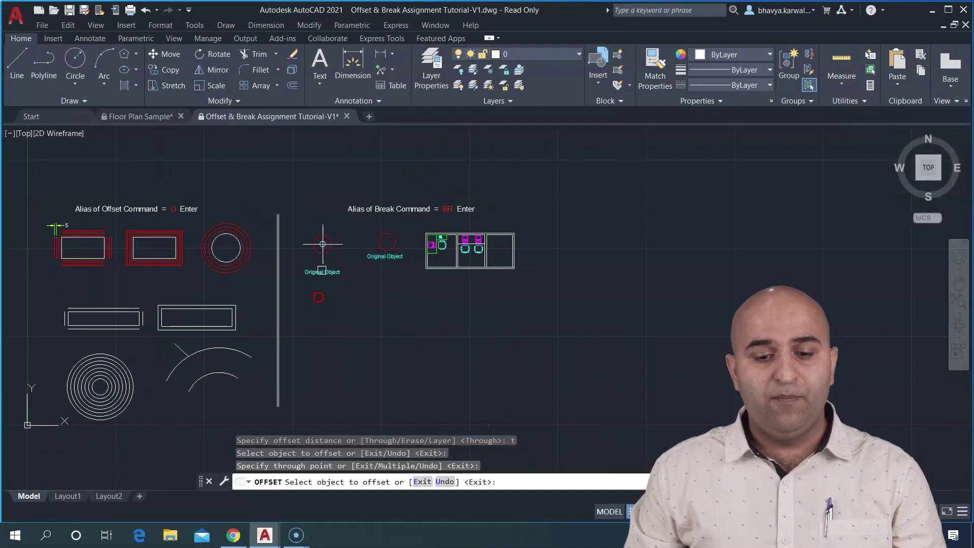
{"action": "scroll", "coordinate": [324, 274], "scroll_direction": "up", "scroll_amount": 3}
{"action": "left_click", "coordinate": [328, 263]}
{"action": "scroll", "coordinate": [352, 233], "scroll_direction": "up", "scroll_amount": 3}
{"action": "scroll", "coordinate": [272, 294], "scroll_direction": "up", "scroll_amount": 3}
{"action": "scroll", "coordinate": [272, 294], "scroll_direction": "down", "scroll_amount": 2}
{"action": "left_click", "coordinate": [376, 289]}
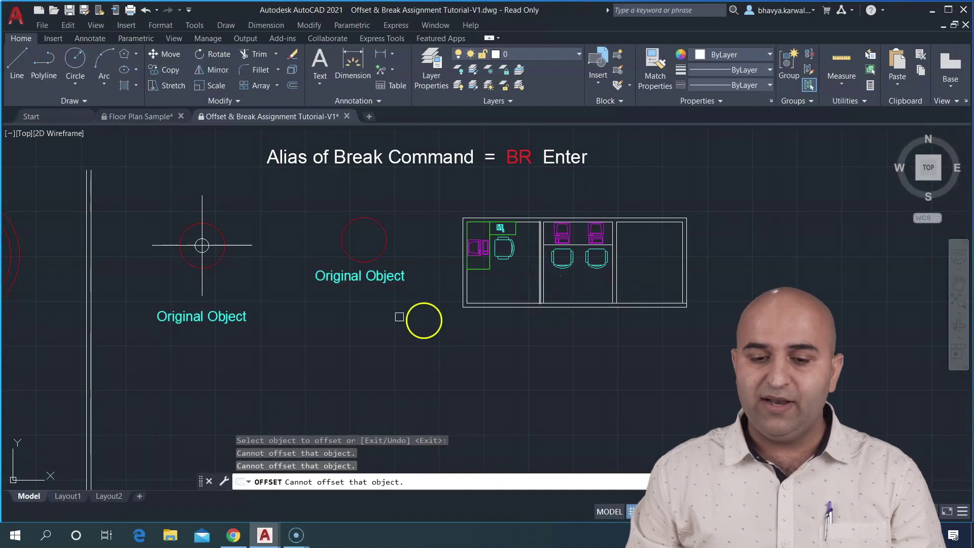
{"action": "middle_click_drag", "start_coordinate": [302, 286], "coordinate": [421, 290]}
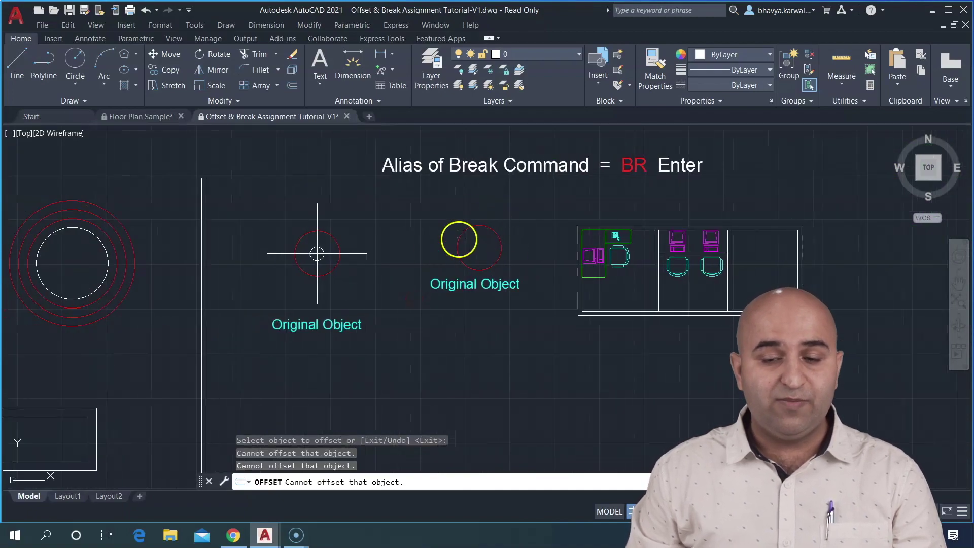
{"action": "scroll", "coordinate": [315, 257], "scroll_direction": "up", "scroll_amount": 2}
{"action": "scroll", "coordinate": [322, 229], "scroll_direction": "up", "scroll_amount": 1}
{"action": "scroll", "coordinate": [317, 271], "scroll_direction": "up", "scroll_amount": 1}
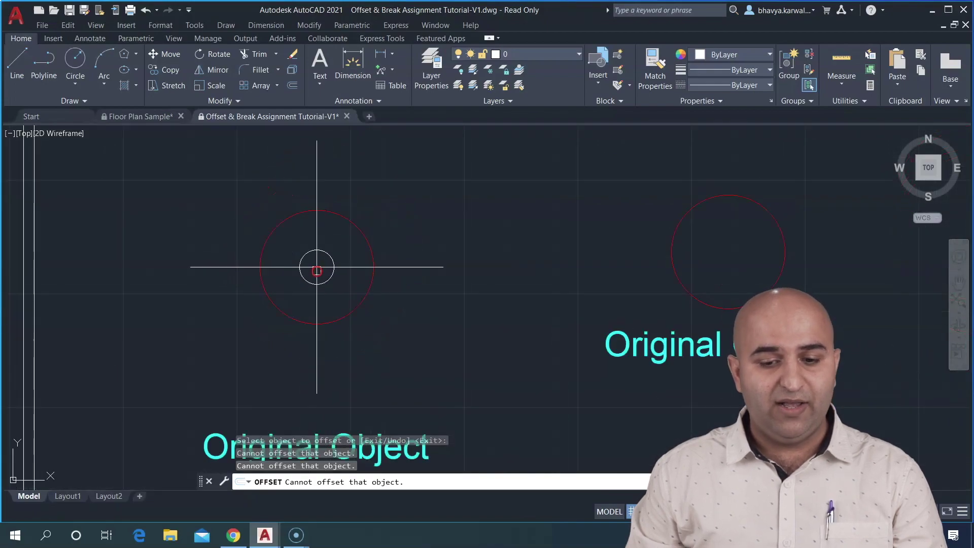
{"action": "middle_click_drag", "start_coordinate": [411, 213], "coordinate": [408, 243]}
{"action": "key", "text": "Escape"}
{"action": "key", "text": "Escape"}
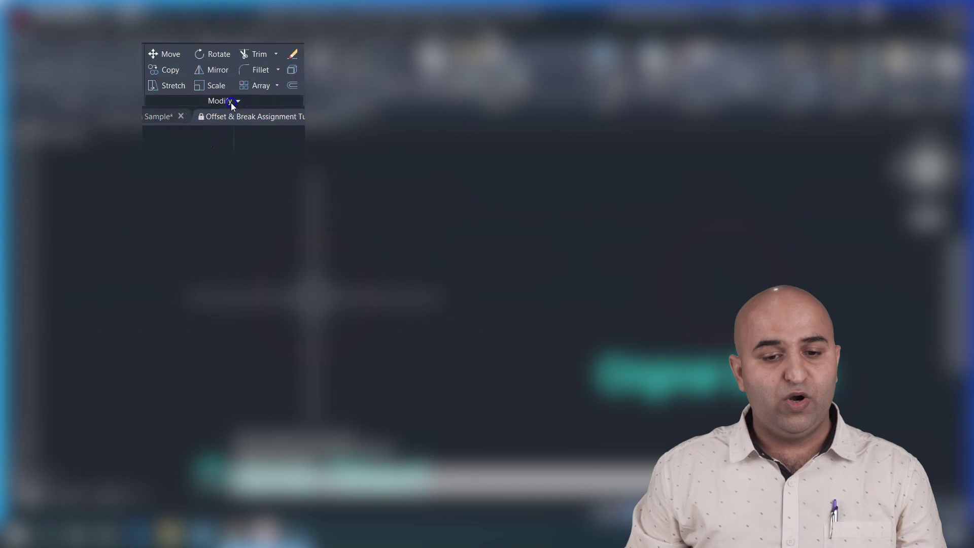
Break a gap into the horizontal centre line just right of the small circle
{"action": "left_click", "coordinate": [230, 101]}
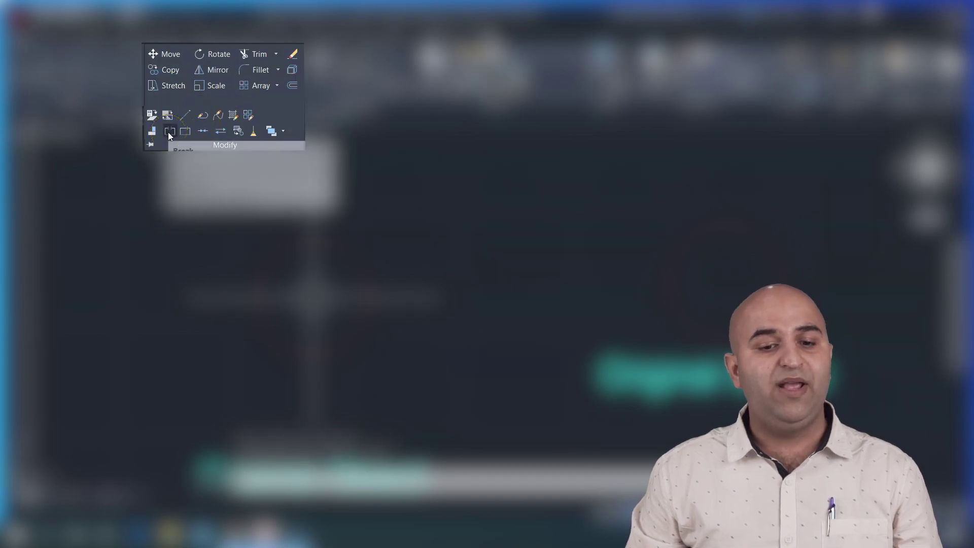
{"action": "type", "text": "br"}
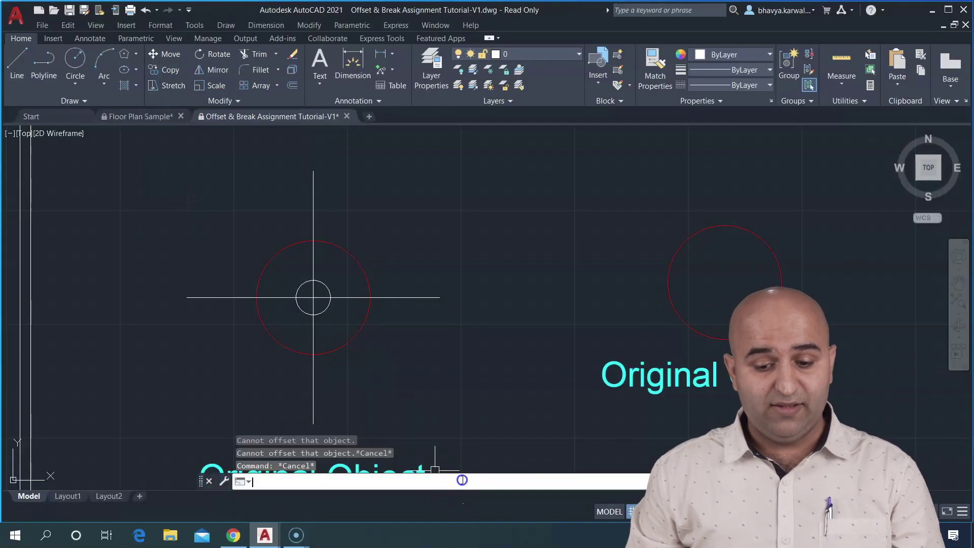
{"action": "key", "text": "Return"}
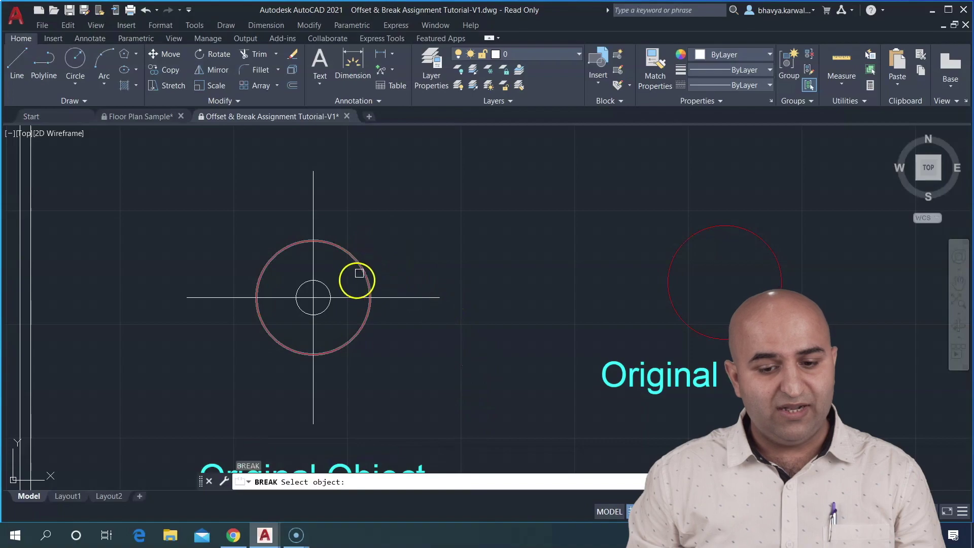
{"action": "left_click", "coordinate": [349, 297]}
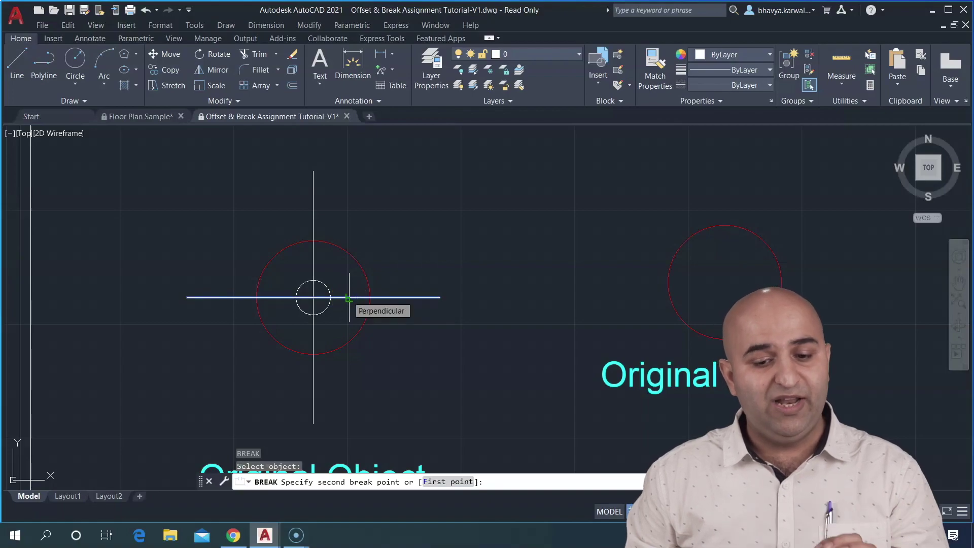
{"action": "left_click", "coordinate": [330, 298]}
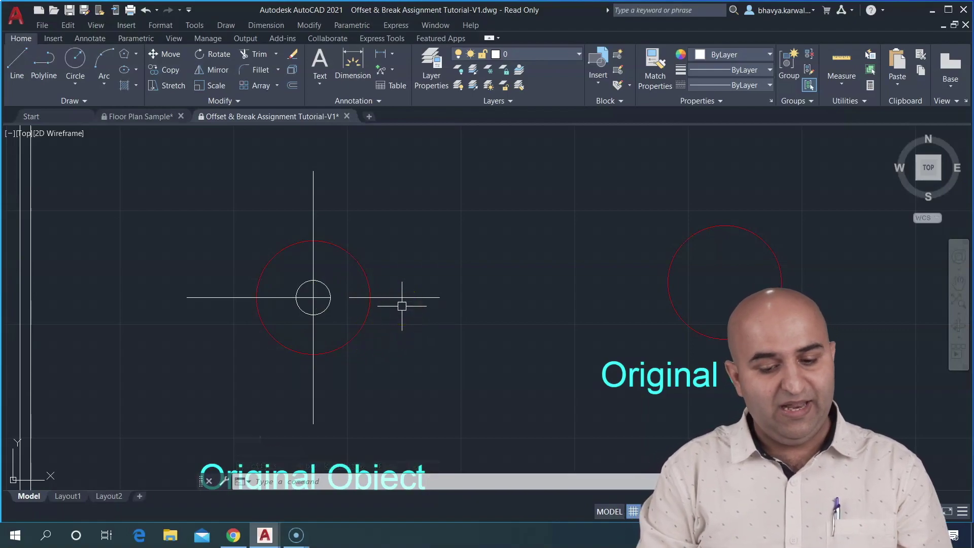
Break the vertical centre line between two picked points near the red circle's top
{"action": "key", "text": "Return"}
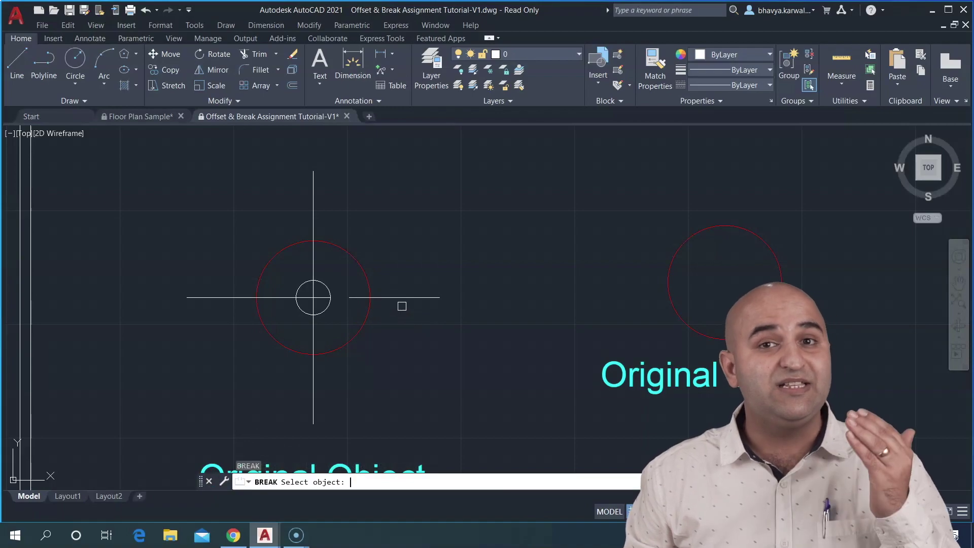
{"action": "left_click", "coordinate": [313, 178]}
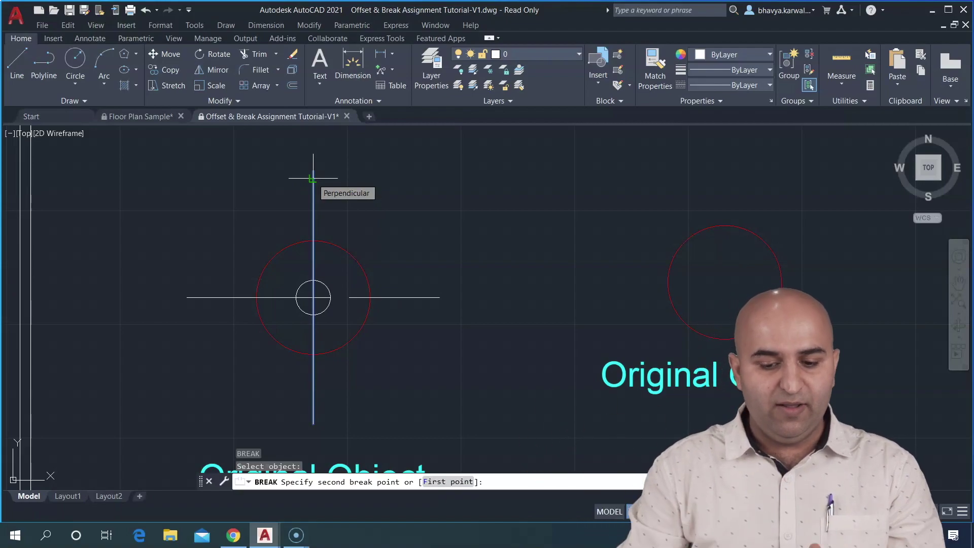
{"action": "type", "text": "f"}
{"action": "key", "text": "Return"}
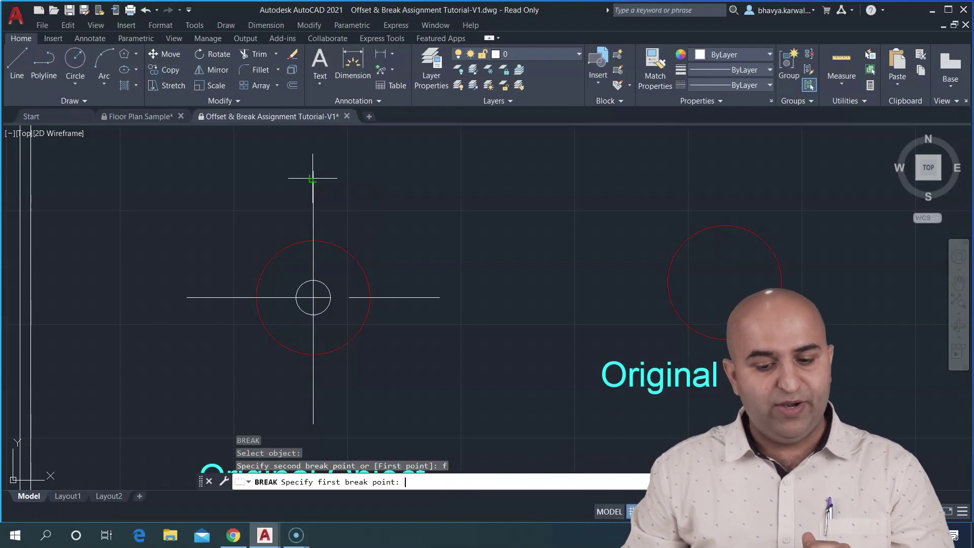
{"action": "left_click", "coordinate": [313, 242]}
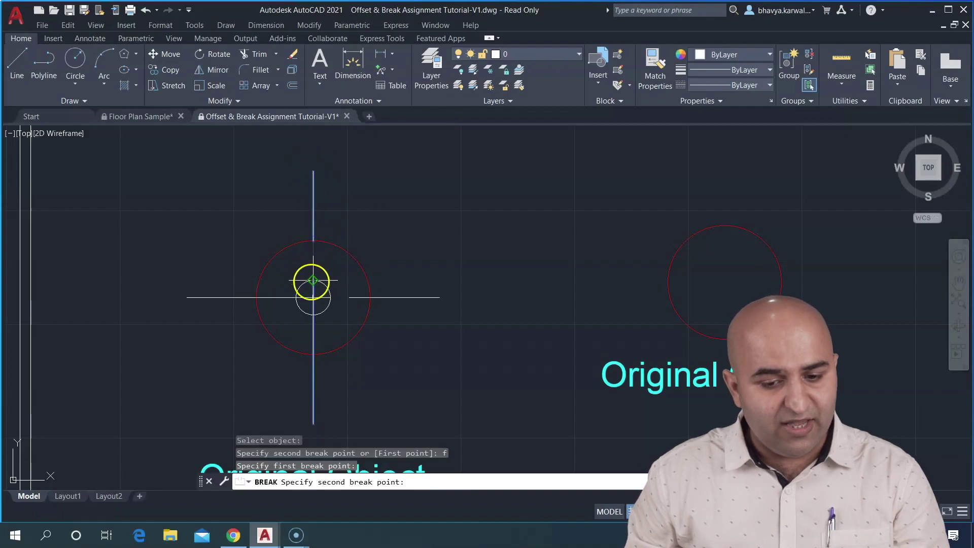
{"action": "left_click", "coordinate": [313, 280]}
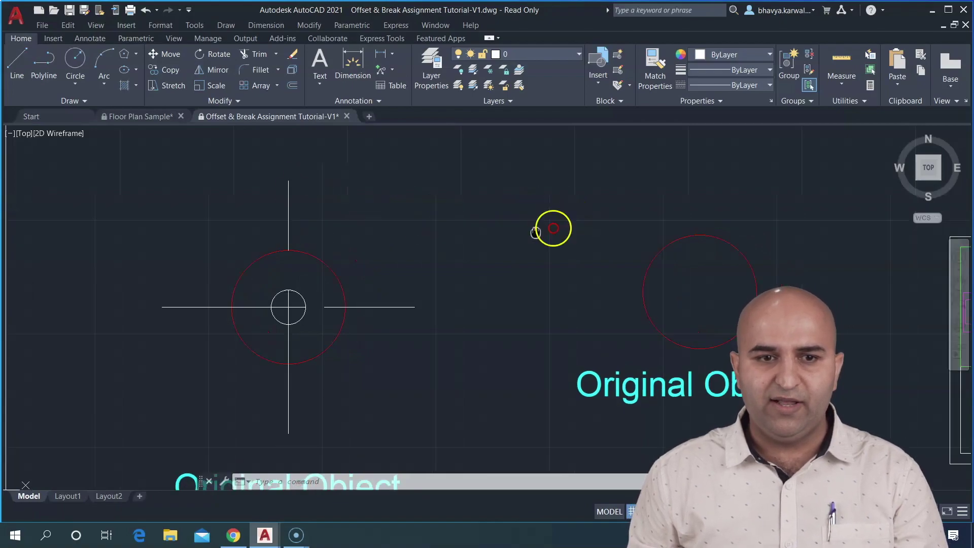
Break out the red circle's upper-left arc from its top to its left side
{"action": "middle_click_drag", "start_coordinate": [553, 226], "coordinate": [295, 206]}
{"action": "scroll", "coordinate": [445, 236], "scroll_direction": "up", "scroll_amount": 2}
{"action": "middle_click_drag", "start_coordinate": [474, 242], "coordinate": [414, 228]}
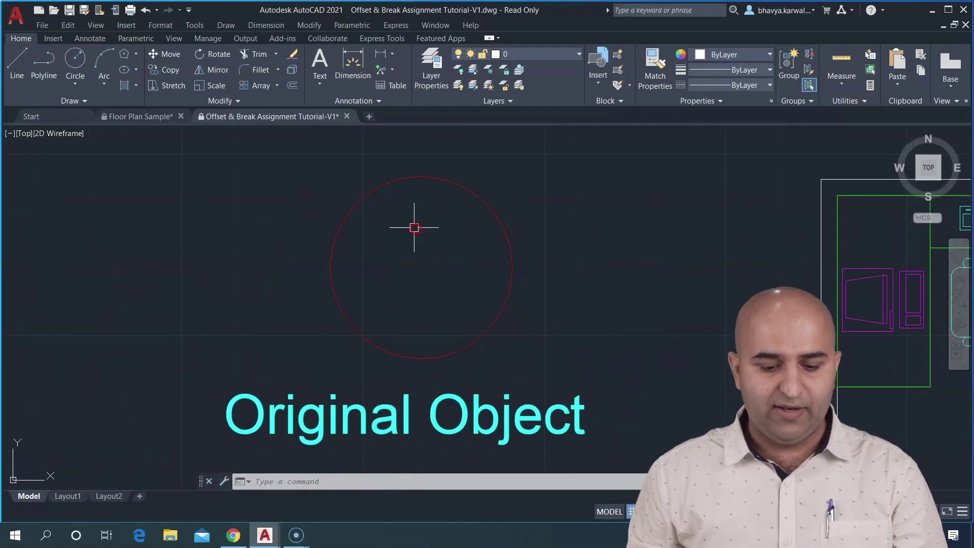
{"action": "type", "text": "br"}
{"action": "key", "text": "Return"}
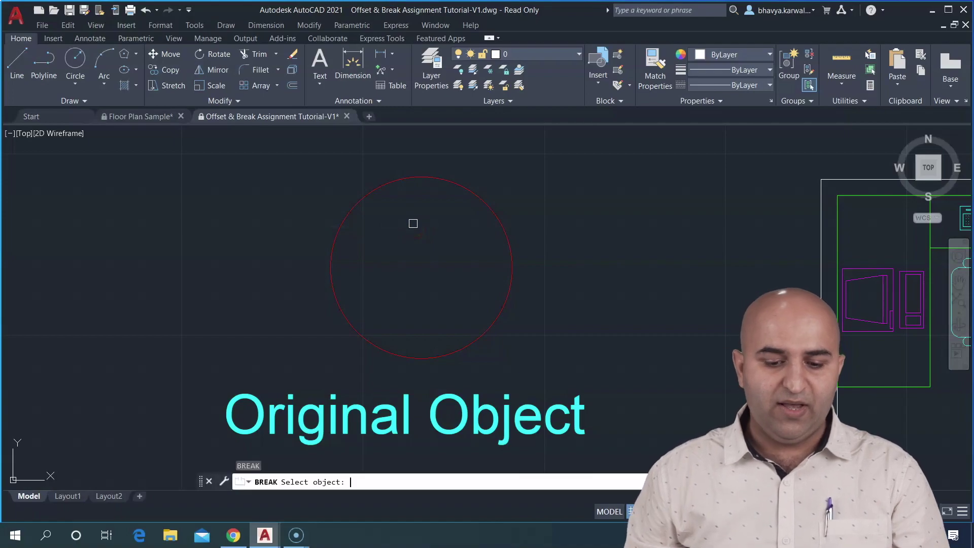
{"action": "left_click", "coordinate": [425, 177]}
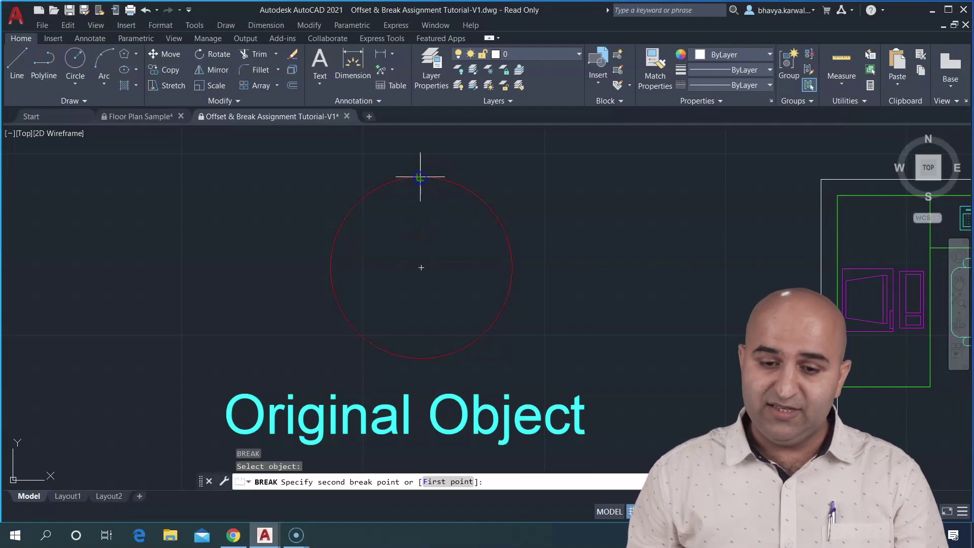
{"action": "left_click_drag", "start_coordinate": [416, 177], "coordinate": [329, 253]}
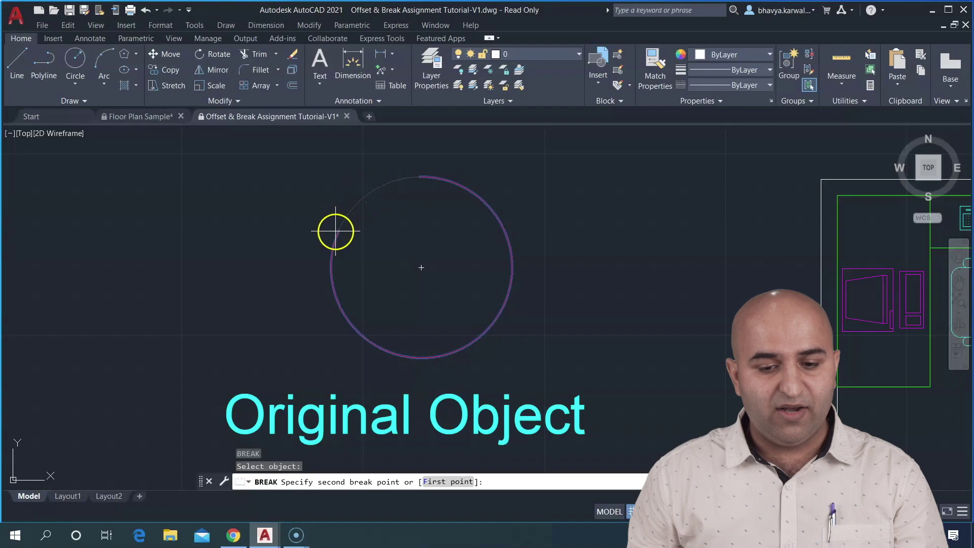
{"action": "left_click", "coordinate": [330, 267]}
Break the circle again on its upper right and select both arcs to confirm they are separate
{"action": "key", "text": "Return"}
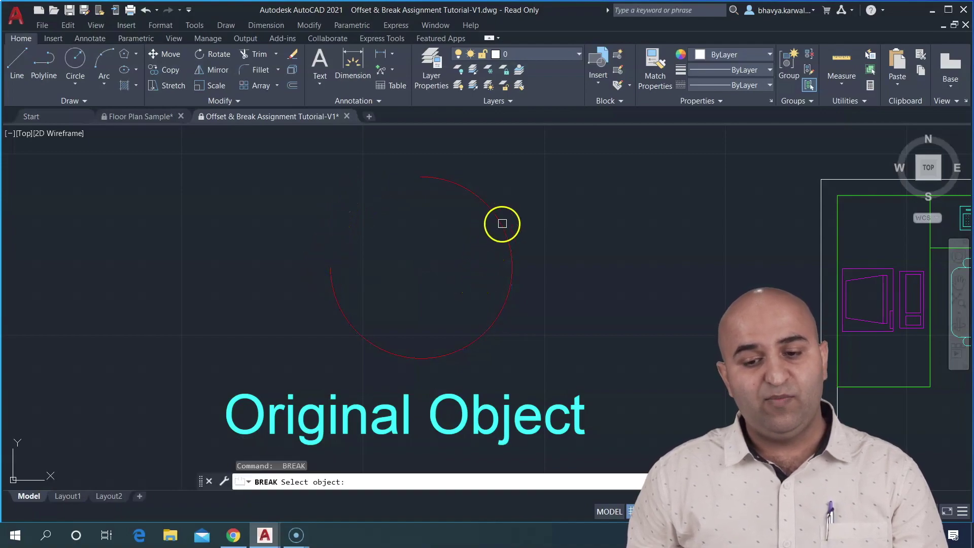
{"action": "left_click", "coordinate": [502, 224]}
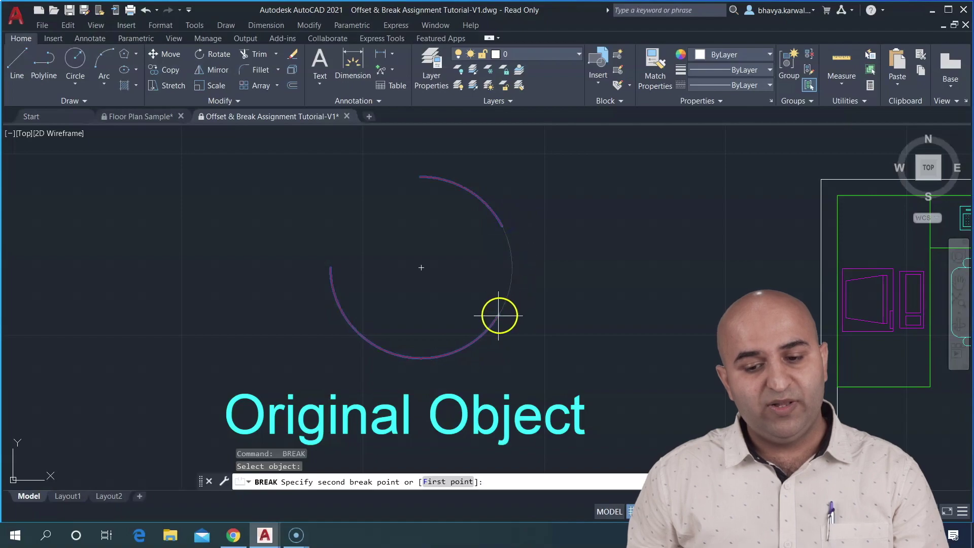
{"action": "key", "text": "Escape"}
{"action": "left_click", "coordinate": [491, 215]}
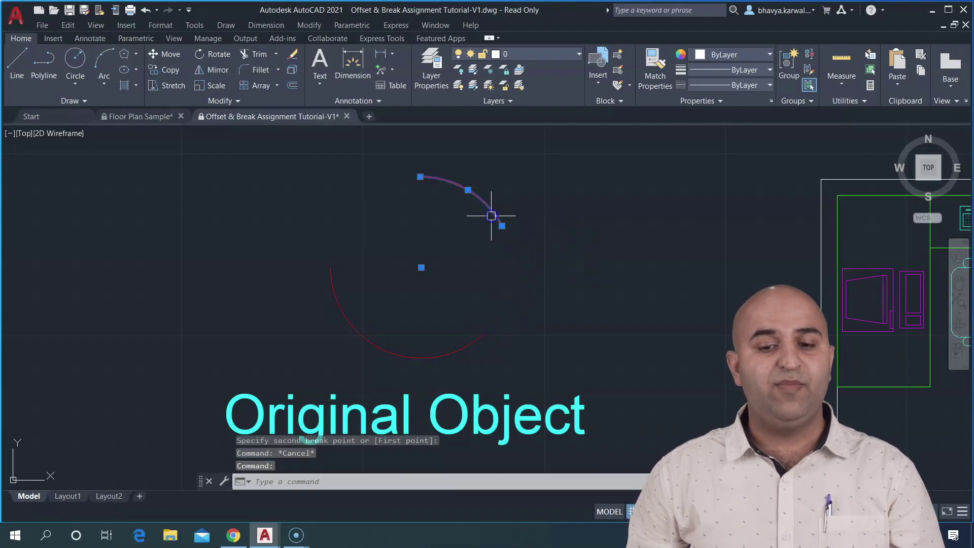
{"action": "left_click", "coordinate": [463, 345]}
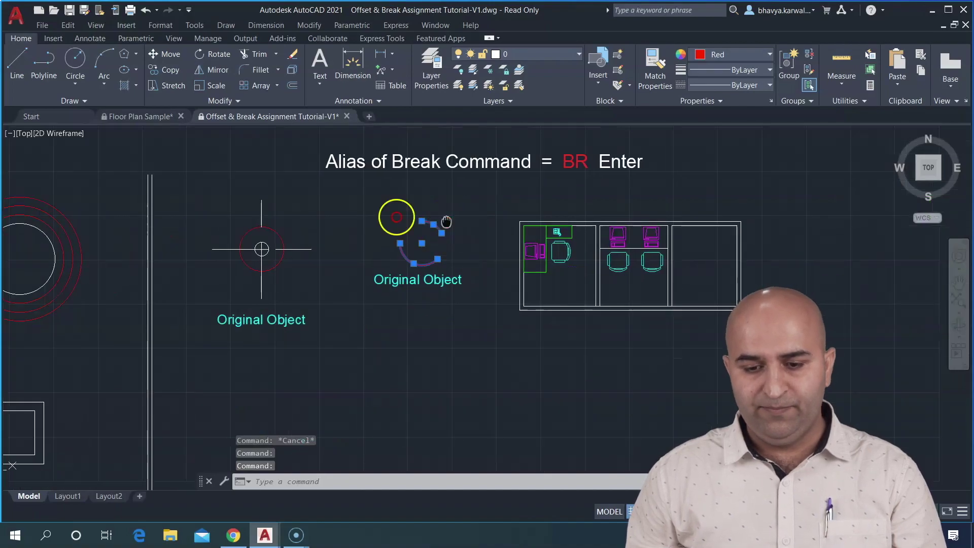
{"action": "key", "text": "Escape"}
{"action": "scroll", "coordinate": [464, 283], "scroll_direction": "up", "scroll_amount": 3}
Offset the bottom wall line 20 units upward to form a new wall line
{"action": "scroll", "coordinate": [458, 265], "scroll_direction": "up", "scroll_amount": 3}
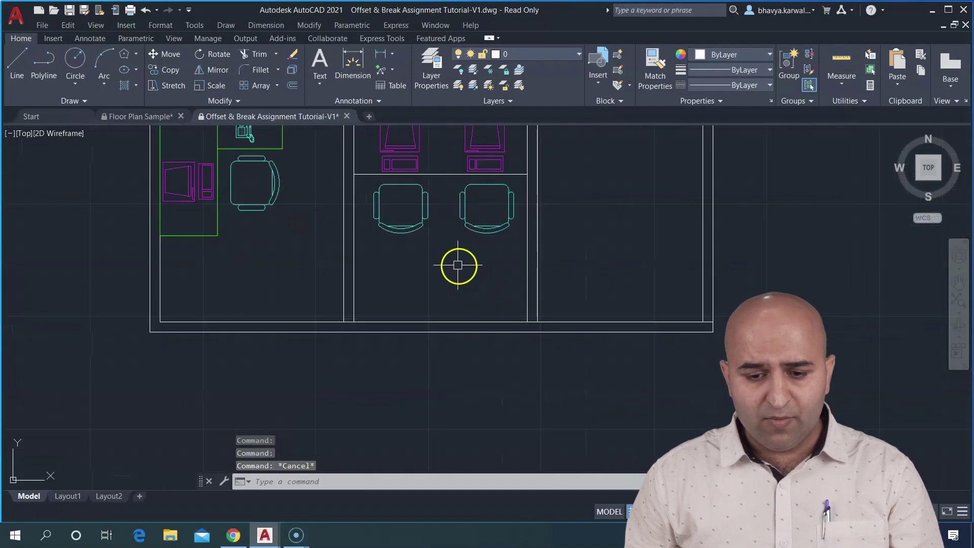
{"action": "middle_click_drag", "start_coordinate": [458, 265], "coordinate": [456, 321]}
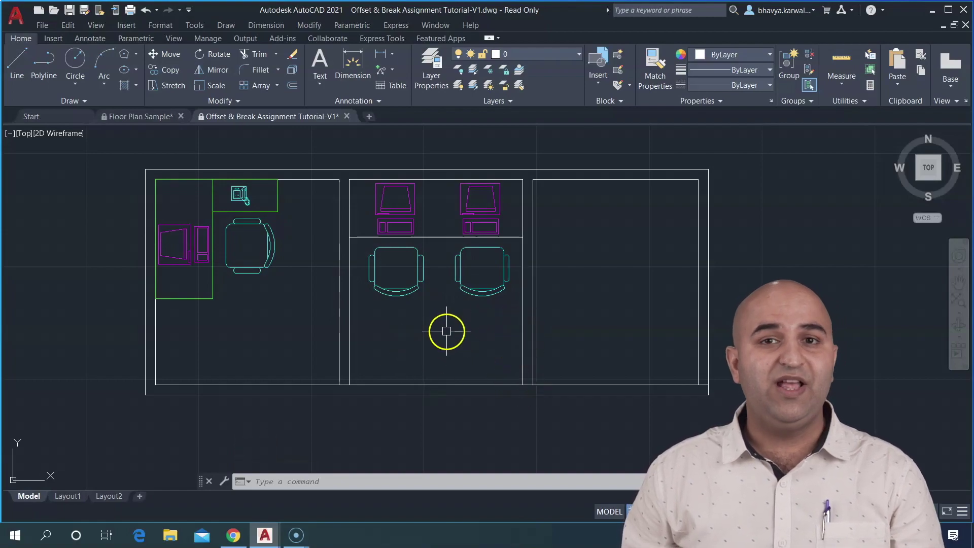
{"action": "key", "text": "Escape"}
{"action": "key", "text": "Escape"}
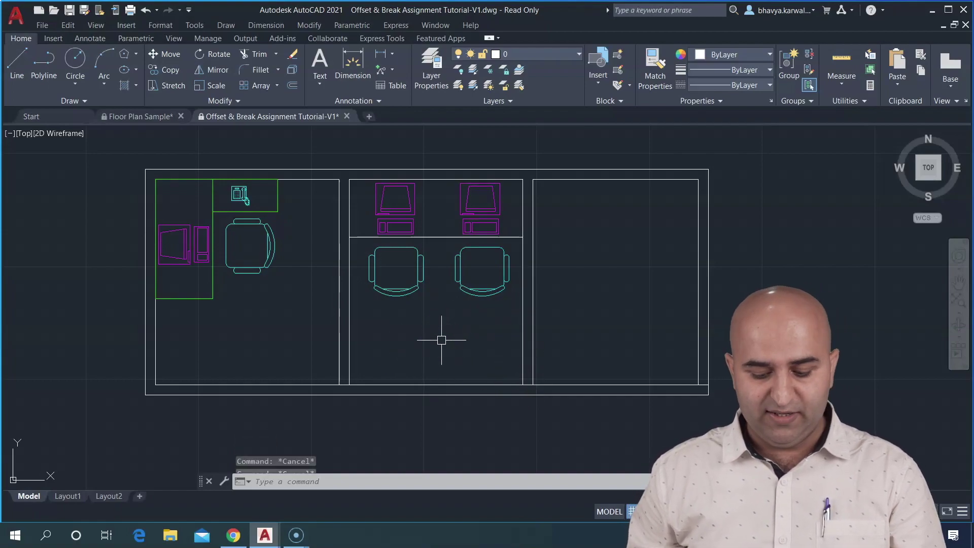
{"action": "type", "text": "o"}
{"action": "key", "text": "Return"}
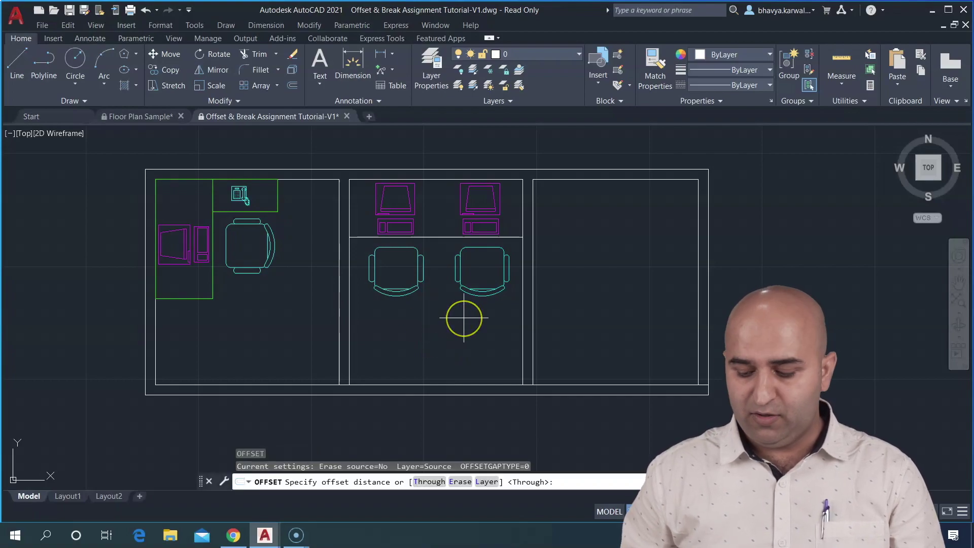
{"action": "type", "text": "0"}
{"action": "key", "text": "Return"}
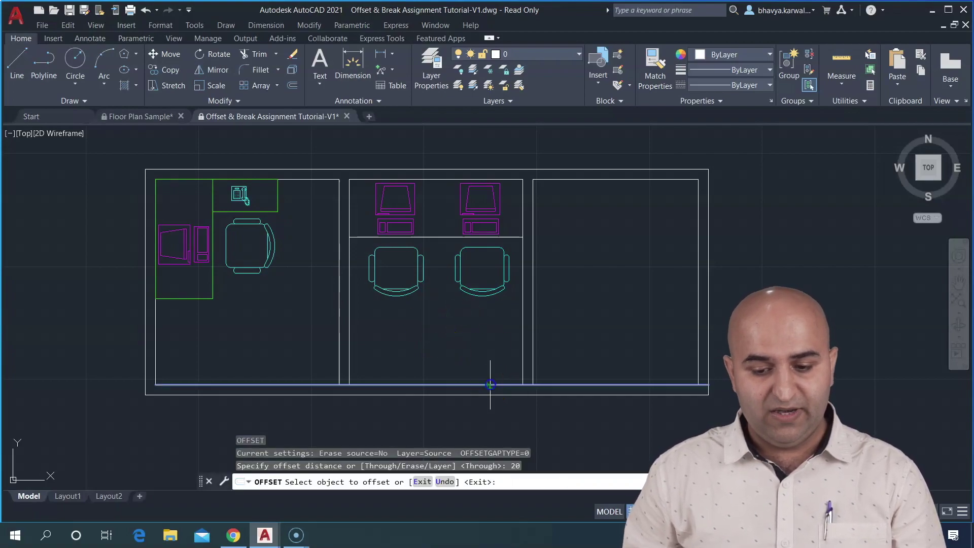
{"action": "left_click", "coordinate": [492, 386]}
{"action": "left_click", "coordinate": [489, 350]}
{"action": "key", "text": "Escape"}
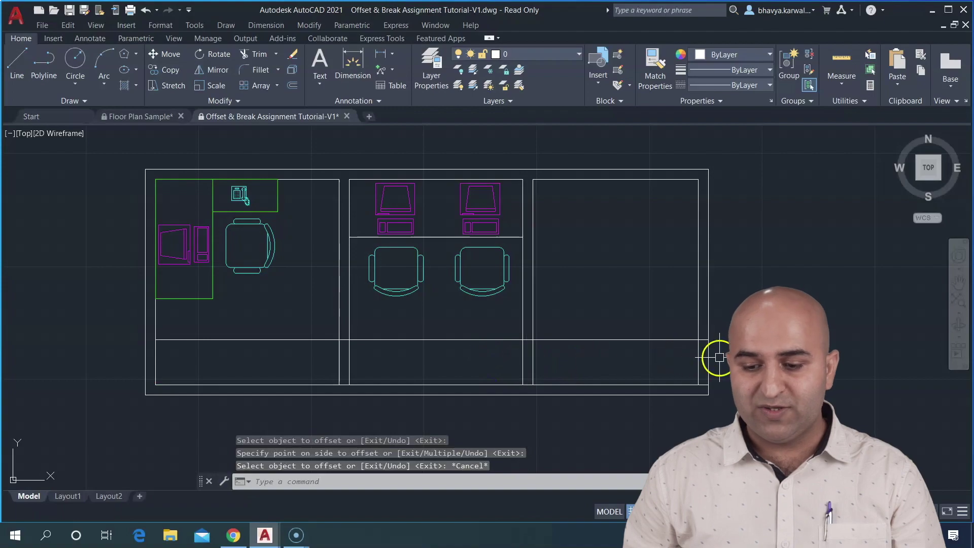
Break the middle room's left wall between the new line and the bottom wall
{"action": "type", "text": "br"}
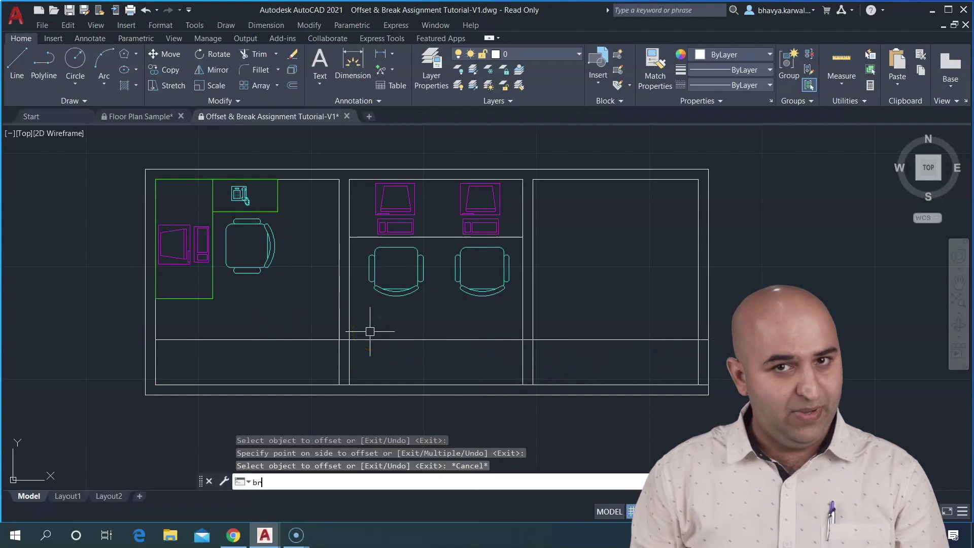
{"action": "key", "text": "Return"}
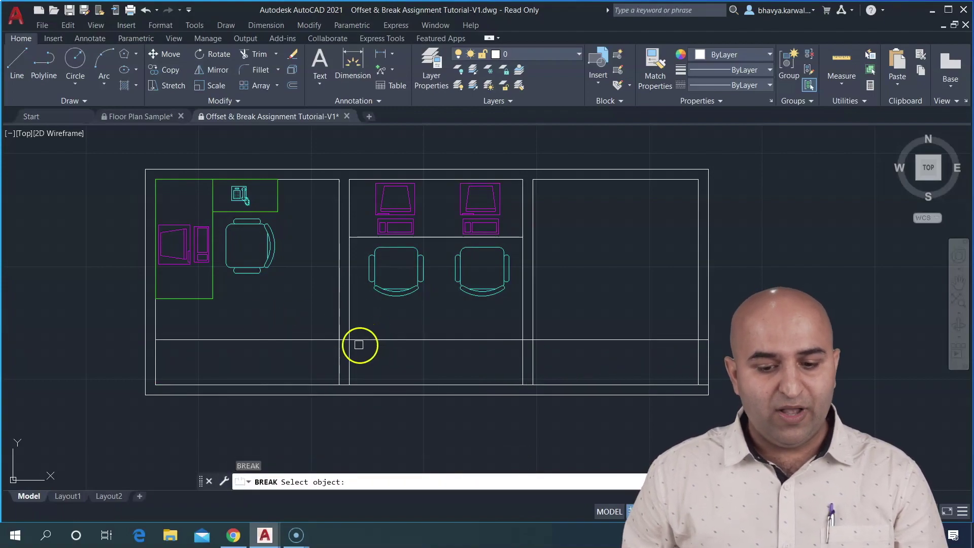
{"action": "left_click", "coordinate": [351, 351]}
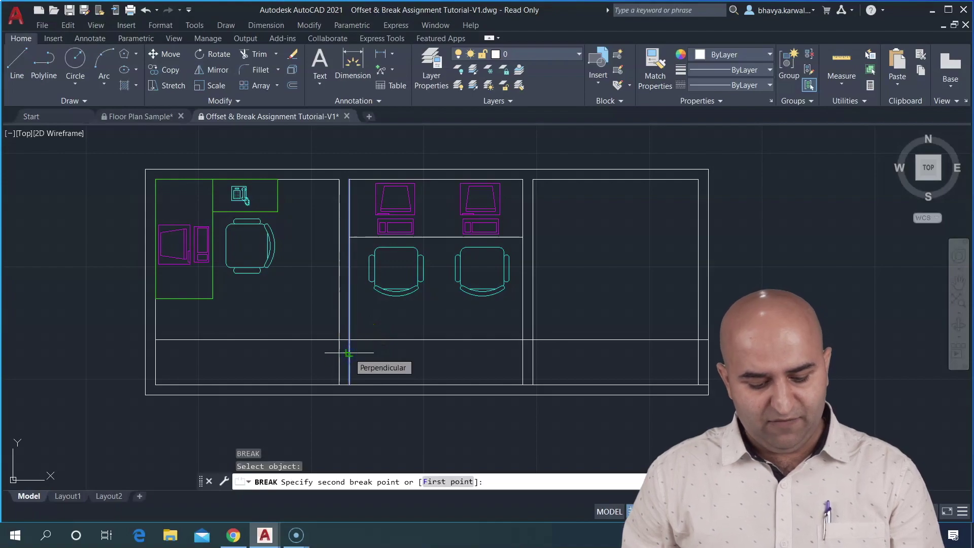
{"action": "type", "text": "f"}
{"action": "key", "text": "Return"}
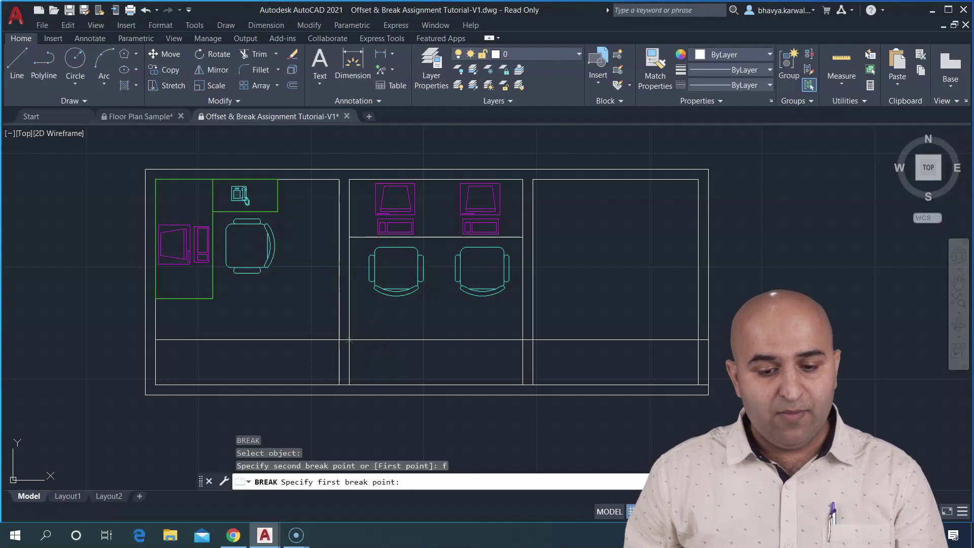
{"action": "left_click", "coordinate": [349, 339]}
{"action": "left_click", "coordinate": [349, 384]}
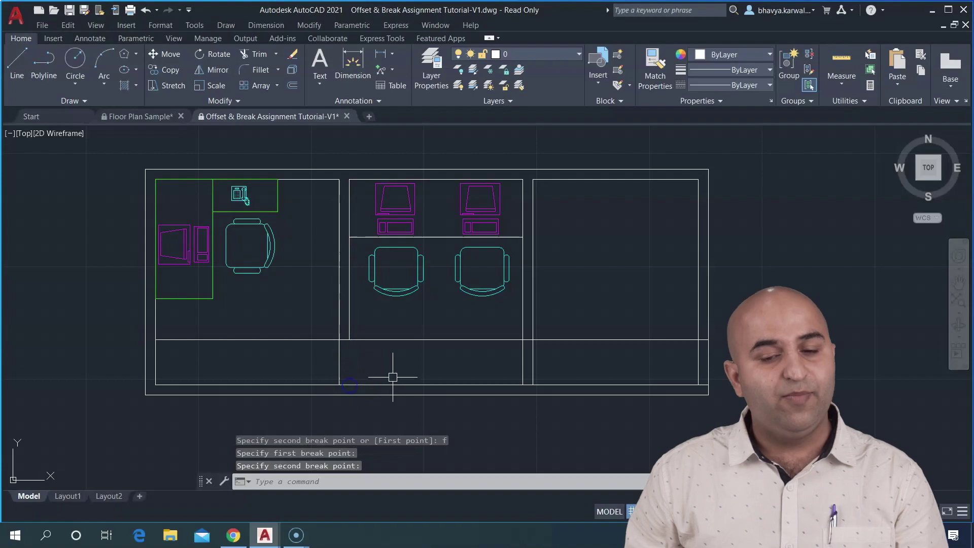
Break the left room's right wall and the middle room's right wall below the new line
{"action": "key", "text": "Return"}
{"action": "left_click", "coordinate": [339, 364]}
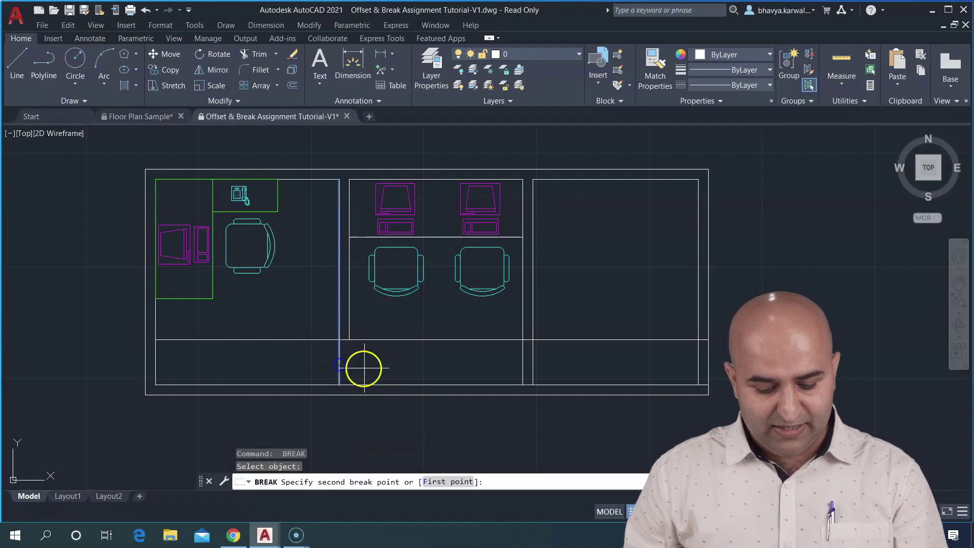
{"action": "type", "text": "f"}
{"action": "key", "text": "Return"}
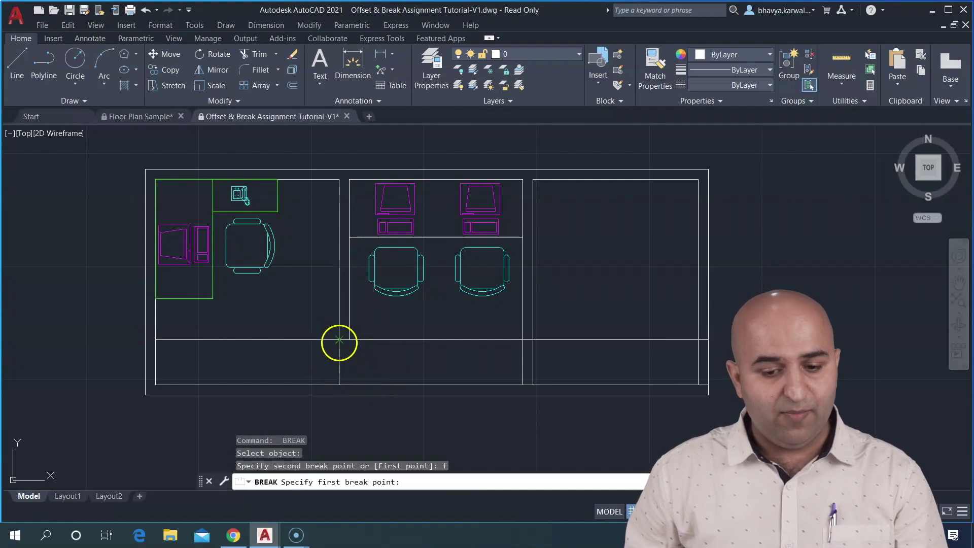
{"action": "left_click", "coordinate": [339, 340]}
{"action": "left_click", "coordinate": [340, 383]}
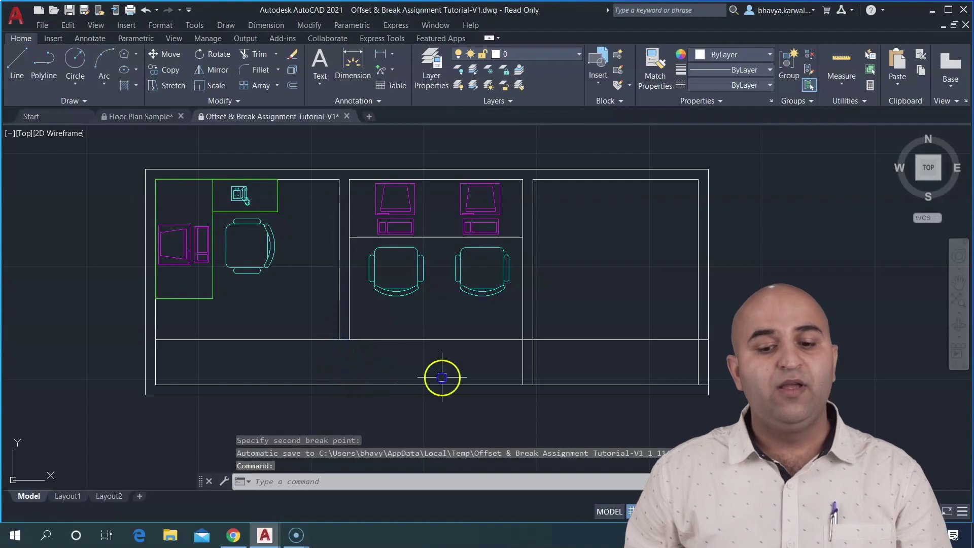
{"action": "key", "text": "Return"}
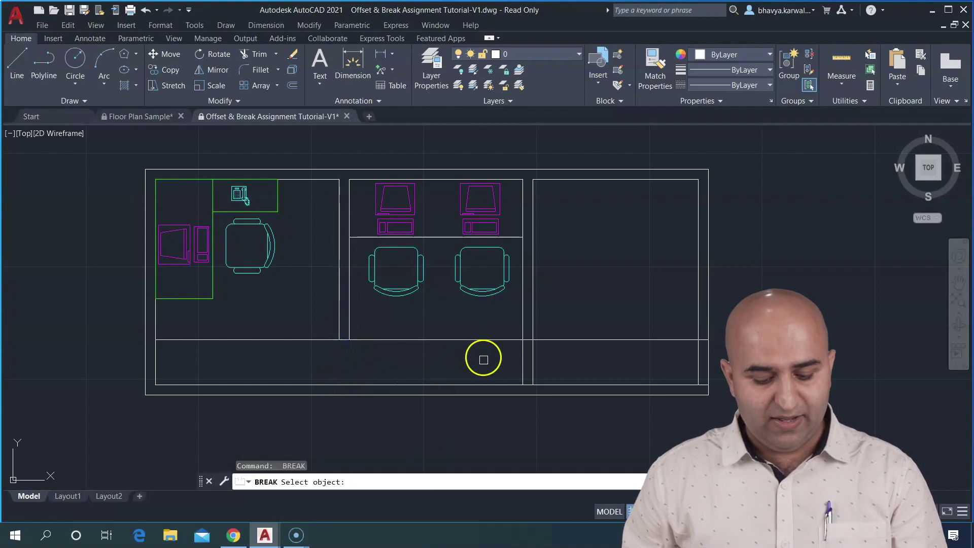
{"action": "left_click", "coordinate": [522, 349]}
{"action": "type", "text": "f"}
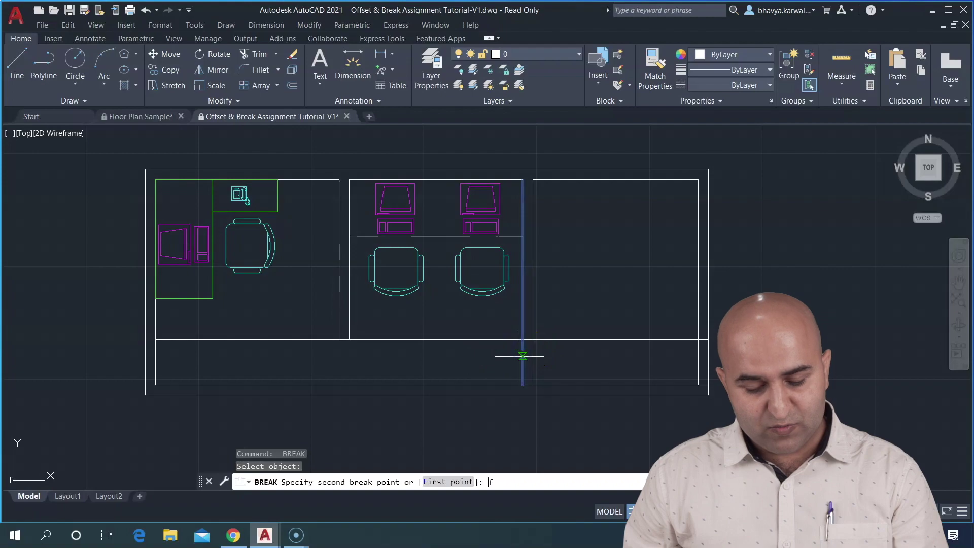
{"action": "key", "text": "Return"}
{"action": "left_click", "coordinate": [522, 340]}
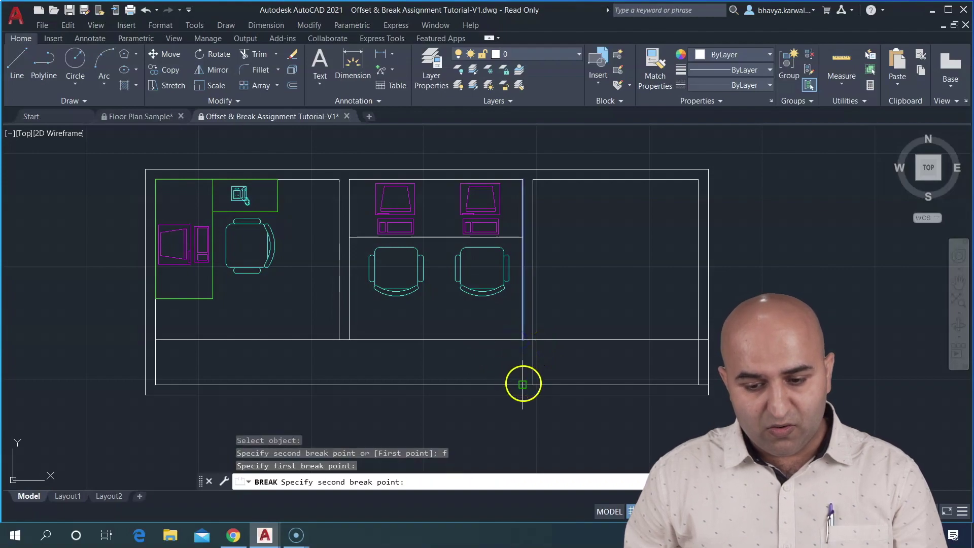
{"action": "left_click", "coordinate": [523, 384]}
Break the right room's left wall likewise and delete the long horizontal wall line
{"action": "key", "text": "Return"}
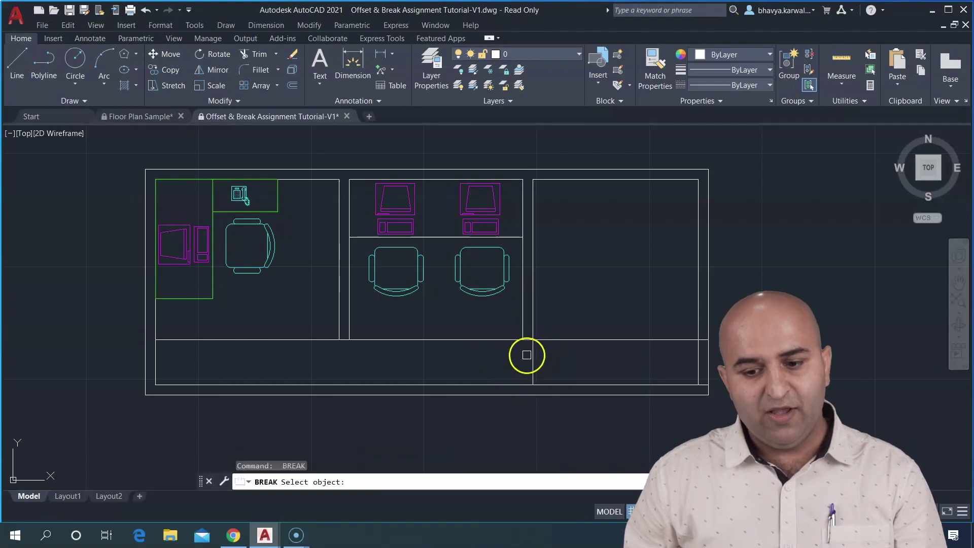
{"action": "left_click", "coordinate": [533, 354]}
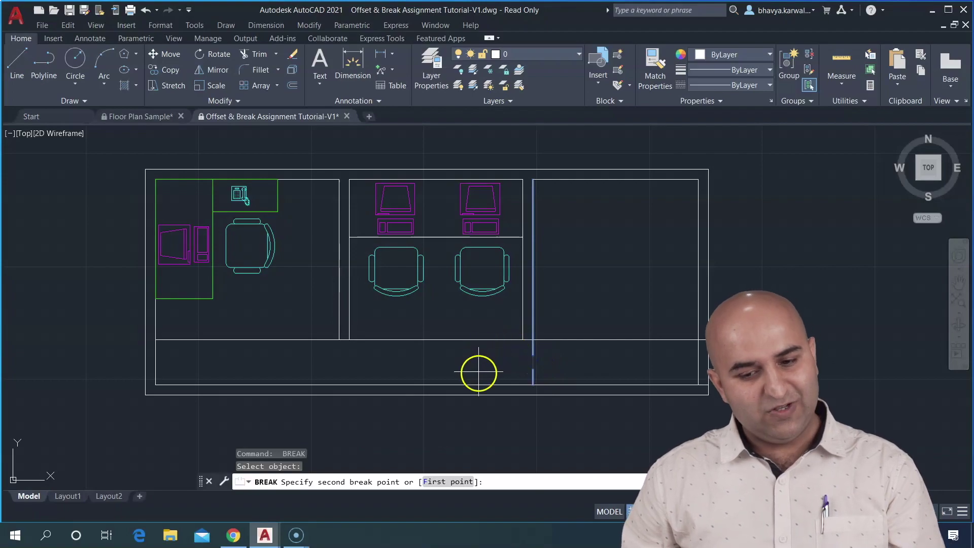
{"action": "type", "text": "f"}
{"action": "key", "text": "Return"}
{"action": "left_click", "coordinate": [533, 340]}
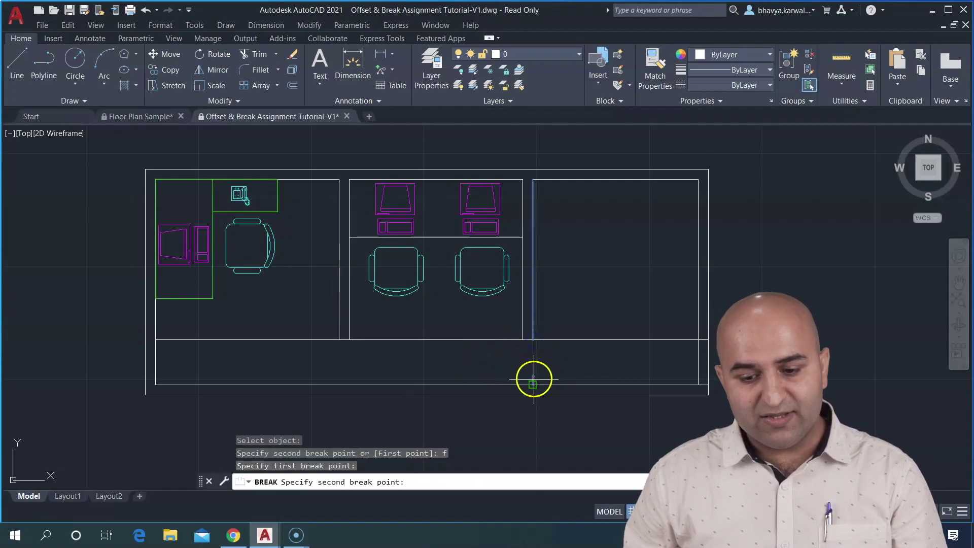
{"action": "left_click", "coordinate": [533, 384]}
{"action": "key", "text": "Escape"}
{"action": "left_click", "coordinate": [632, 358]}
{"action": "left_click", "coordinate": [619, 311]}
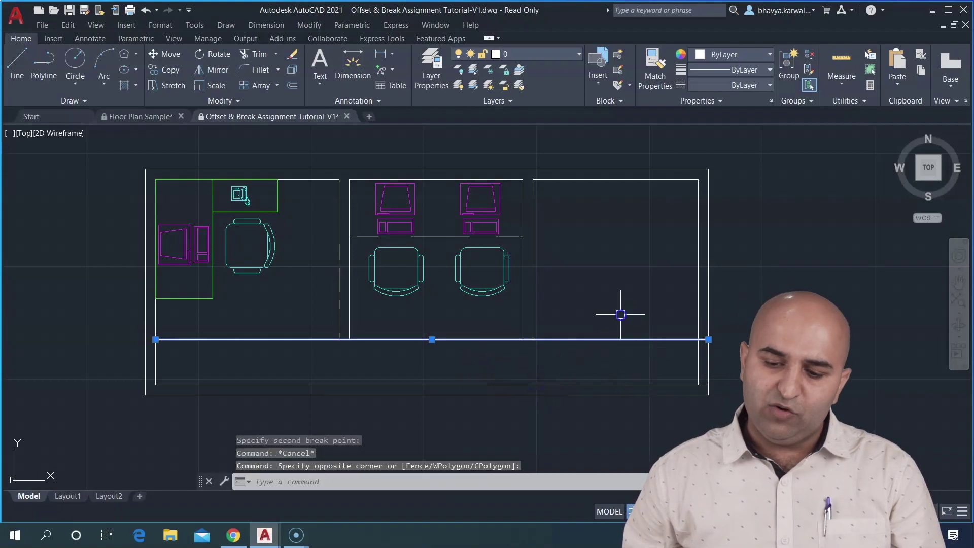
{"action": "key", "text": "Delete"}
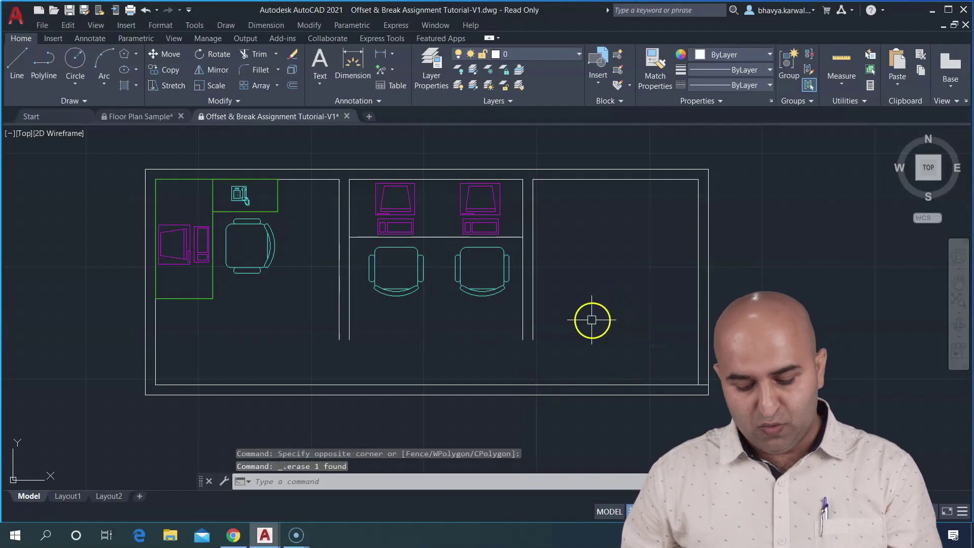
Cap the open wall ends with short closing lines
{"action": "type", "text": "l"}
{"action": "key", "text": "Return"}
{"action": "left_click", "coordinate": [526, 341]}
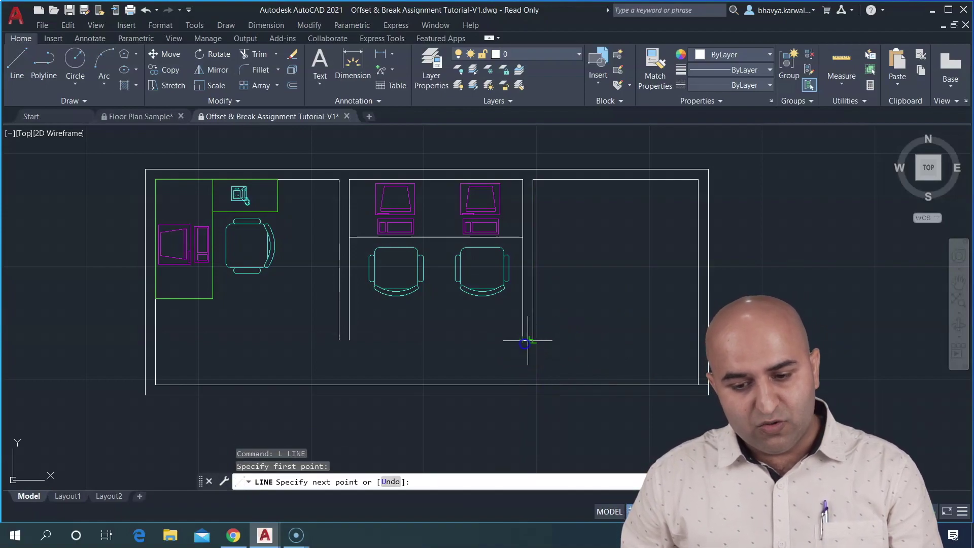
{"action": "key", "text": "Escape"}
{"action": "key", "text": "Return"}
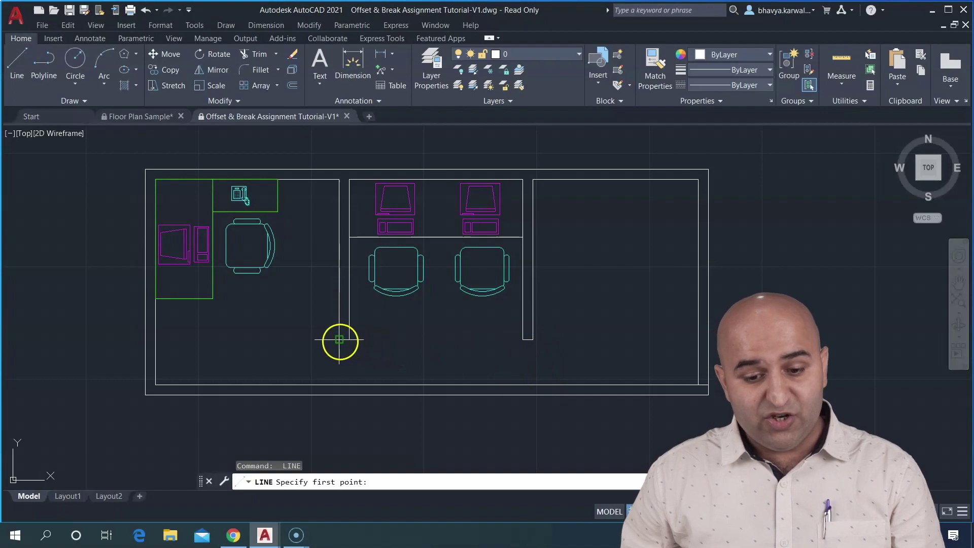
{"action": "left_click", "coordinate": [340, 339]}
{"action": "key", "text": "Escape"}
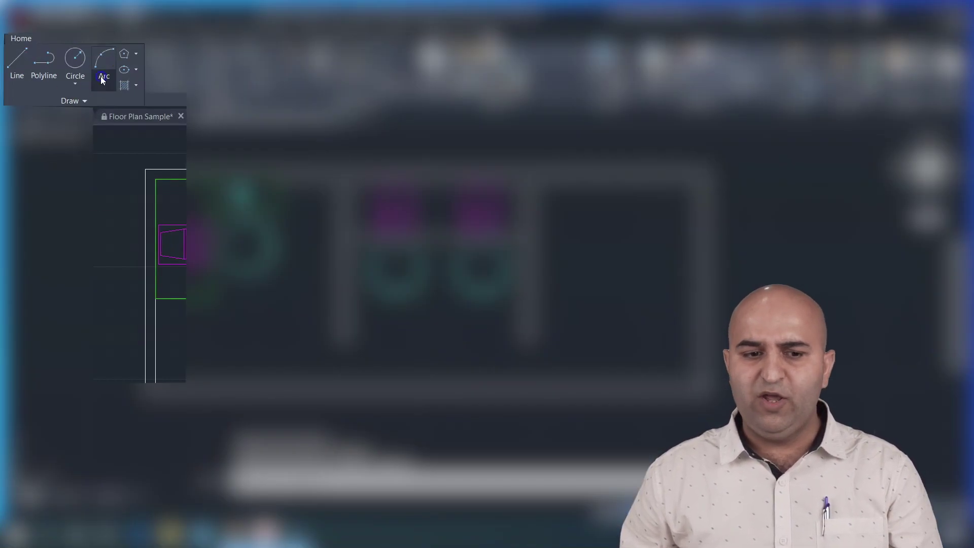
Draw a Start-Center-End door swing arc hinged at the bottom wall below the left room
{"action": "left_click", "coordinate": [103, 81]}
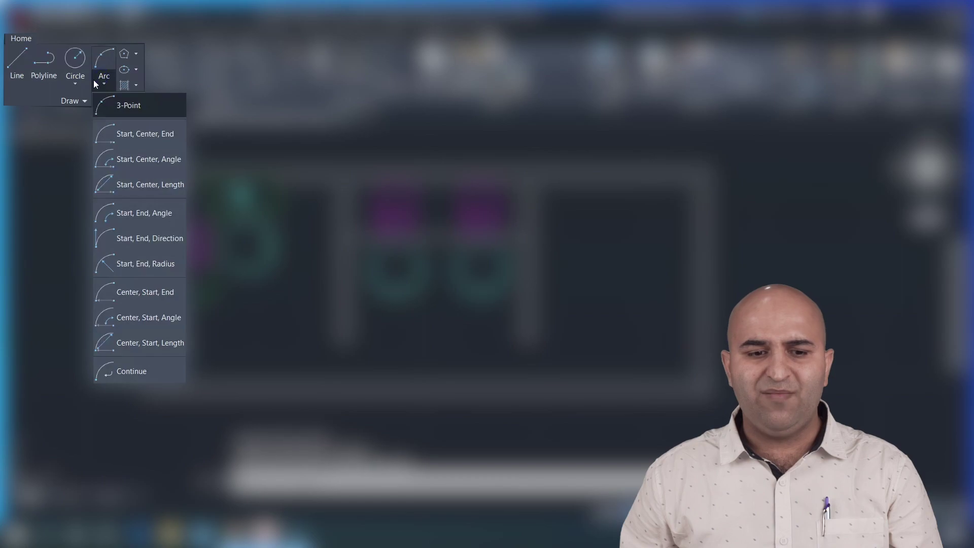
{"action": "left_click", "coordinate": [131, 136]}
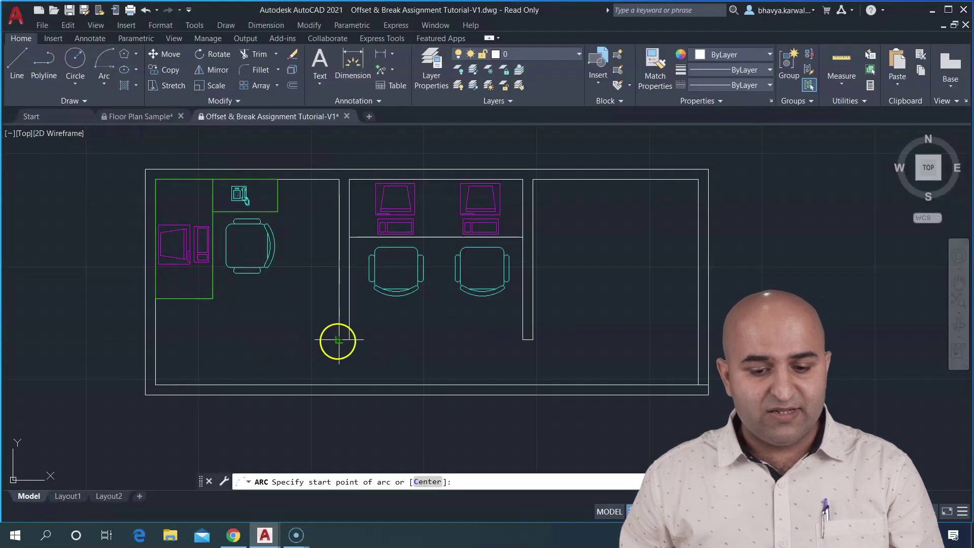
{"action": "left_click", "coordinate": [339, 339]}
{"action": "left_click", "coordinate": [339, 384]}
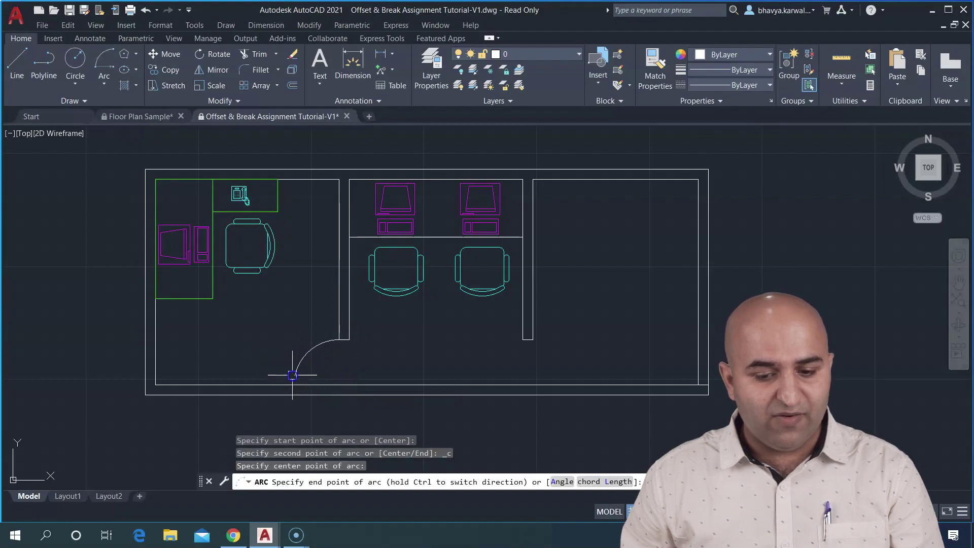
{"action": "left_click", "coordinate": [293, 375]}
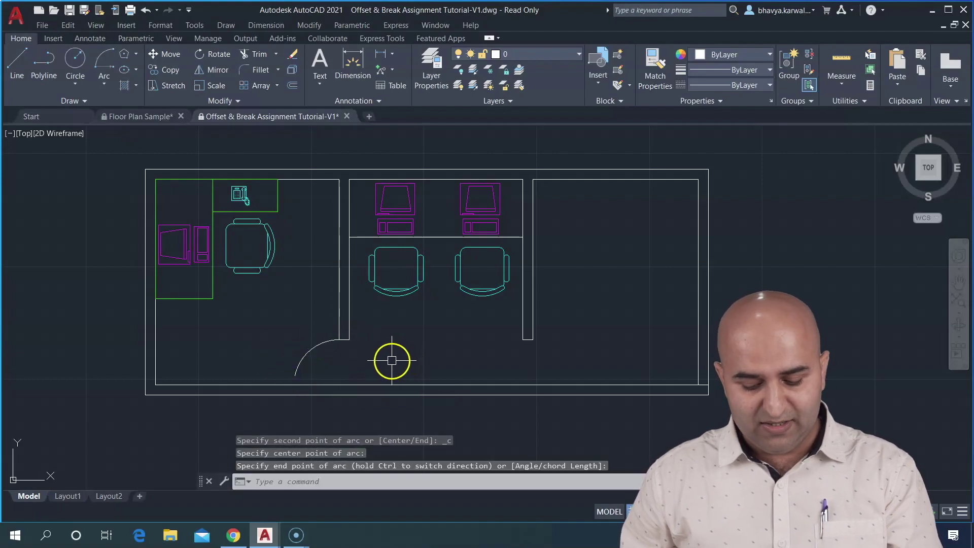
Draw the door leaf line from the swing arc's end
{"action": "type", "text": "l"}
{"action": "key", "text": "Return"}
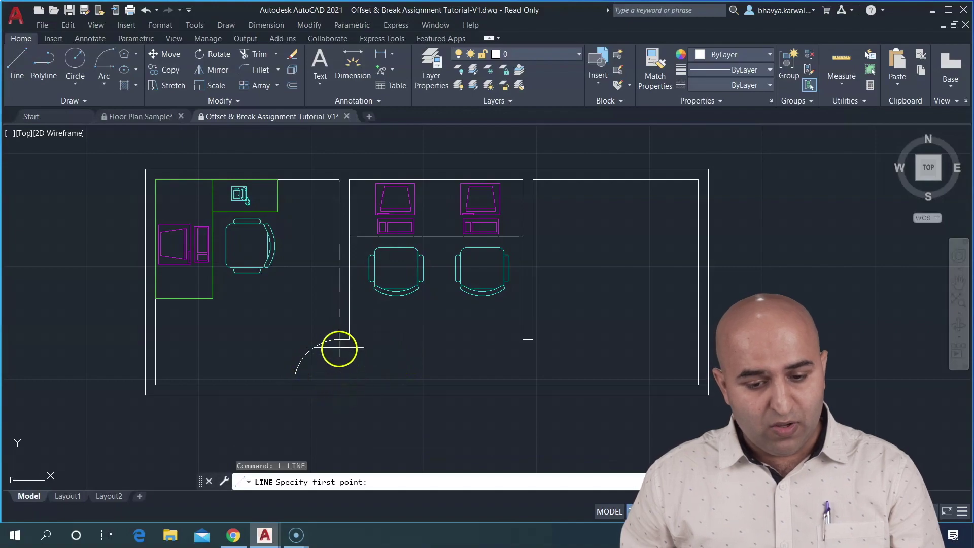
{"action": "left_click", "coordinate": [296, 375]}
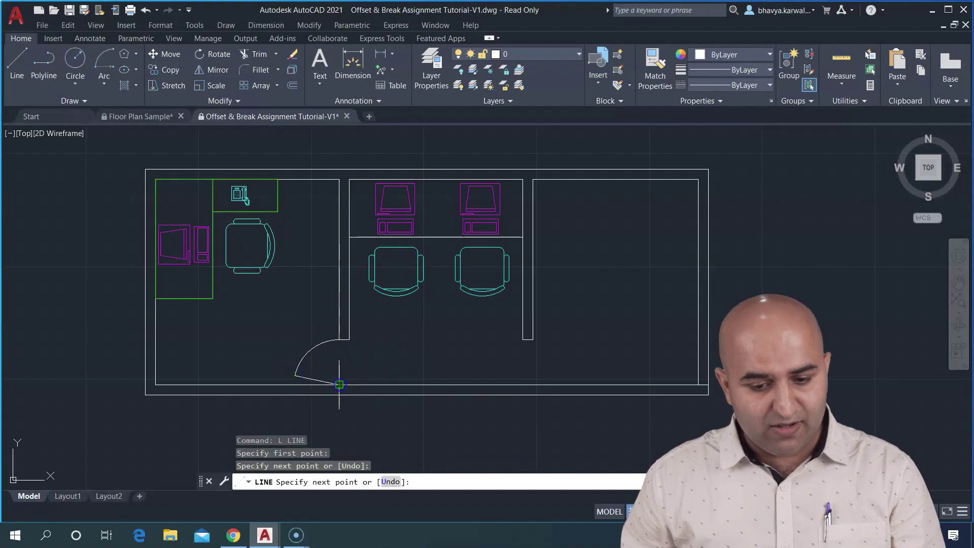
{"action": "key", "text": "Escape"}
Offset the door leaf line by a small picked distance to make a parallel copy above it
{"action": "scroll", "coordinate": [300, 375], "scroll_direction": "up", "scroll_amount": 3}
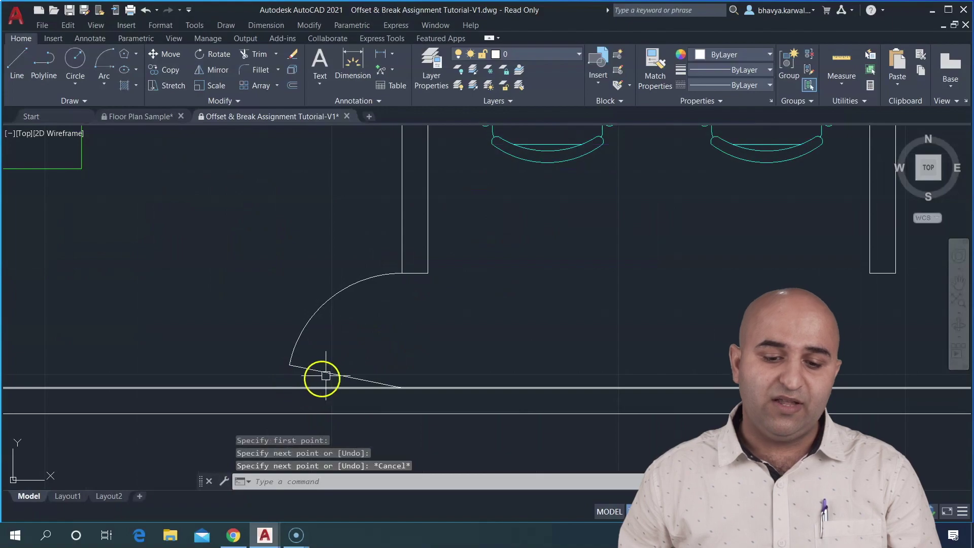
{"action": "type", "text": "o"}
{"action": "key", "text": "Return"}
{"action": "scroll", "coordinate": [325, 370], "scroll_direction": "up", "scroll_amount": 2}
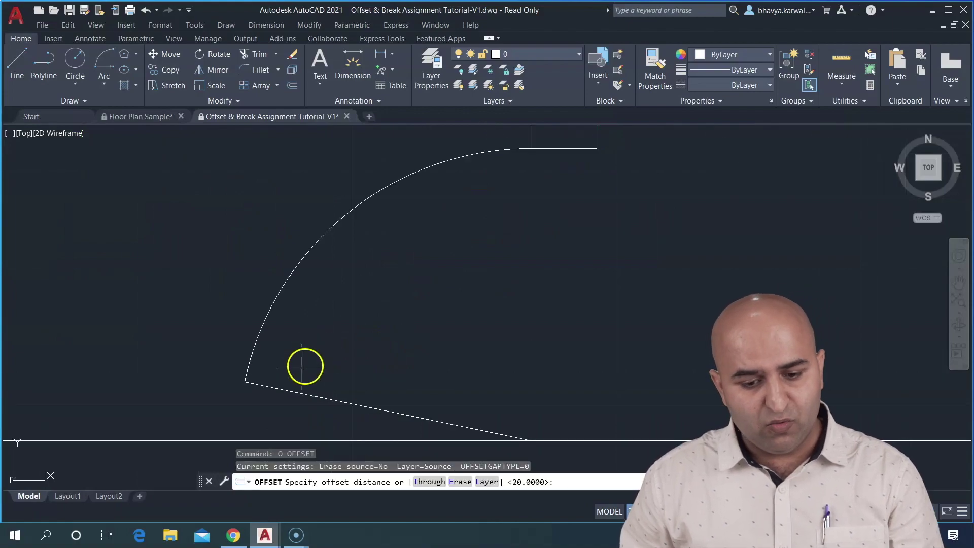
{"action": "left_click", "coordinate": [297, 394]}
{"action": "left_click", "coordinate": [303, 375]}
{"action": "left_click", "coordinate": [304, 393]}
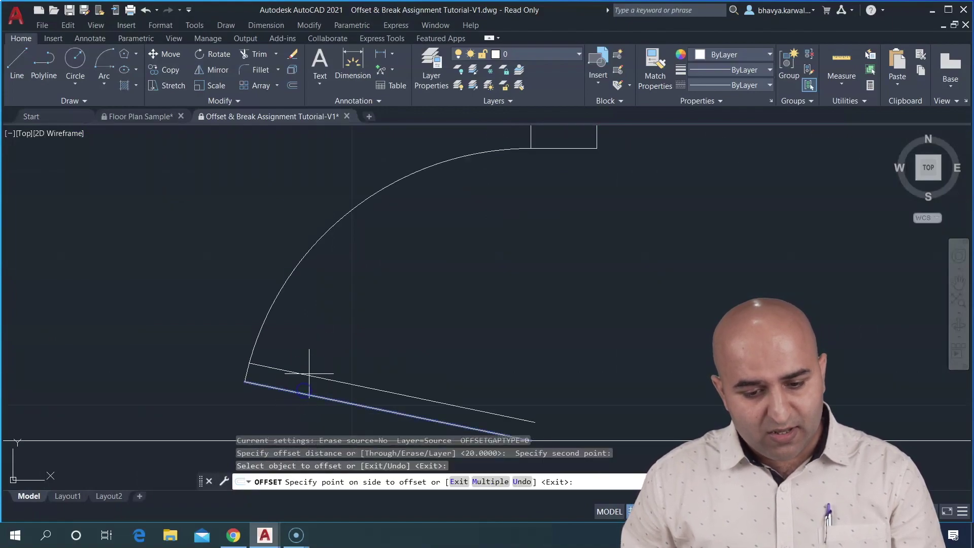
{"action": "left_click", "coordinate": [392, 388]}
{"action": "scroll", "coordinate": [392, 388], "scroll_direction": "down", "scroll_amount": 2}
{"action": "mouse_move", "coordinate": [392, 388]}
{"action": "middle_mouse_down"}
{"action": "mouse_move", "coordinate": [412, 354]}
{"action": "mouse_move", "coordinate": [395, 318]}
{"action": "middle_mouse_up"}
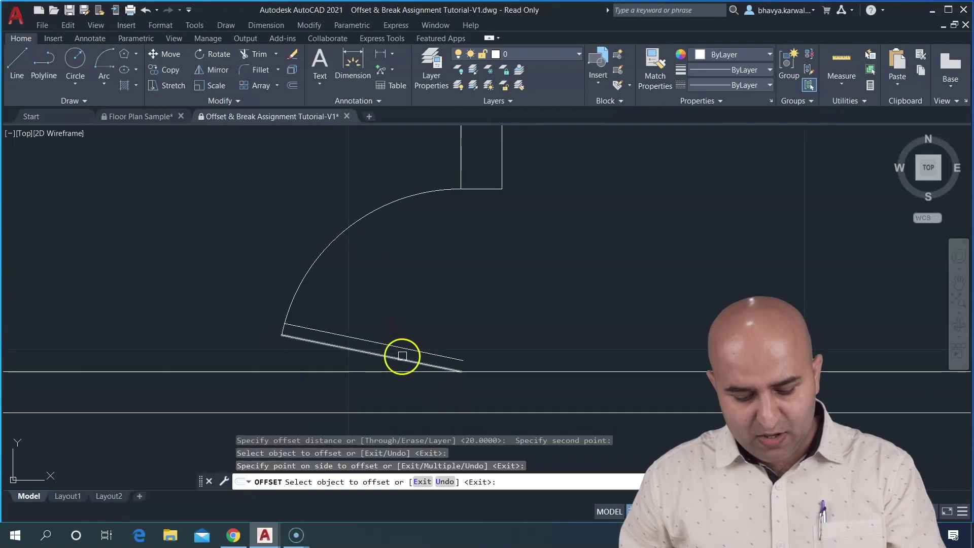
Draw a short line joining the two leaf lines to close the door panel's end
{"action": "type", "text": "l"}
{"action": "key", "text": "Return"}
{"action": "key", "text": "Escape"}
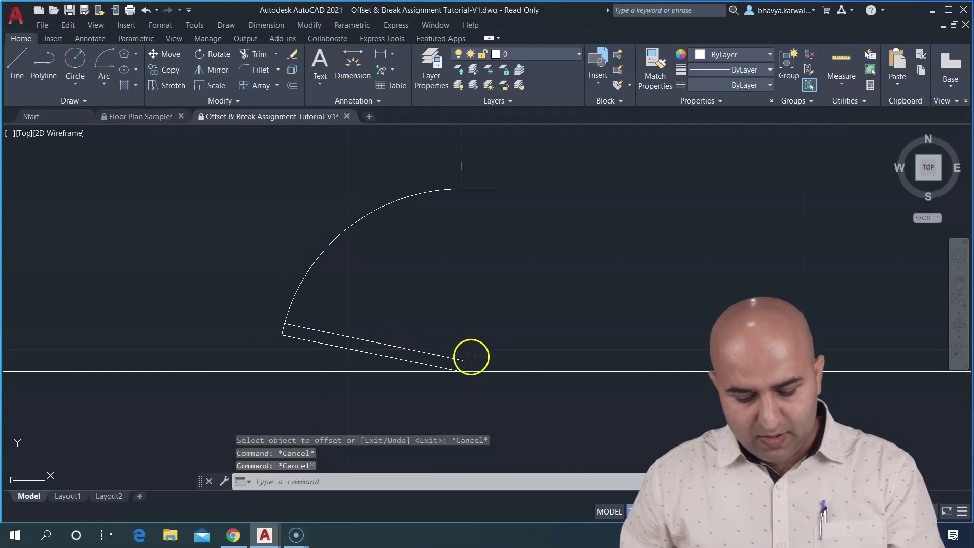
{"action": "type", "text": "l"}
{"action": "key", "text": "Return"}
{"action": "left_click", "coordinate": [457, 366]}
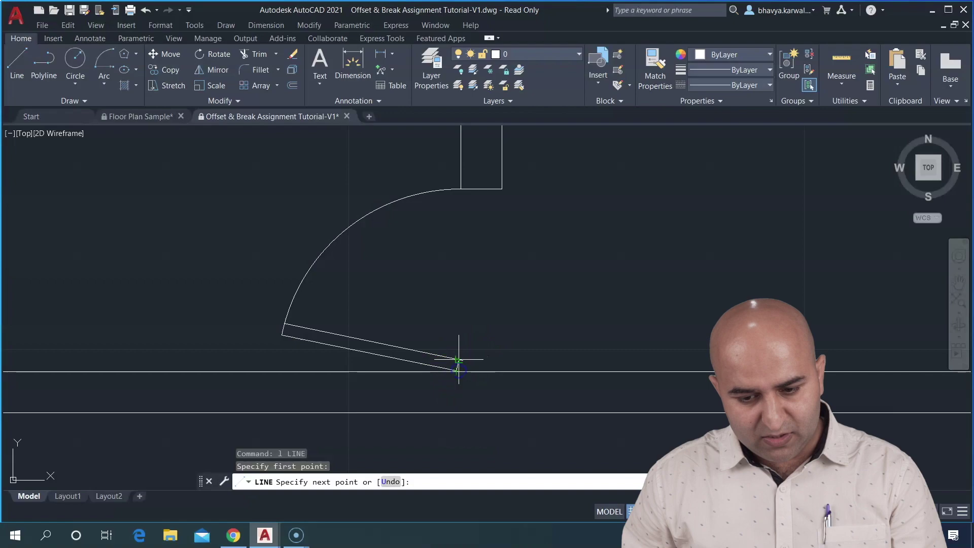
{"action": "scroll", "coordinate": [456, 359], "scroll_direction": "up", "scroll_amount": 3}
{"action": "key", "text": "Escape"}
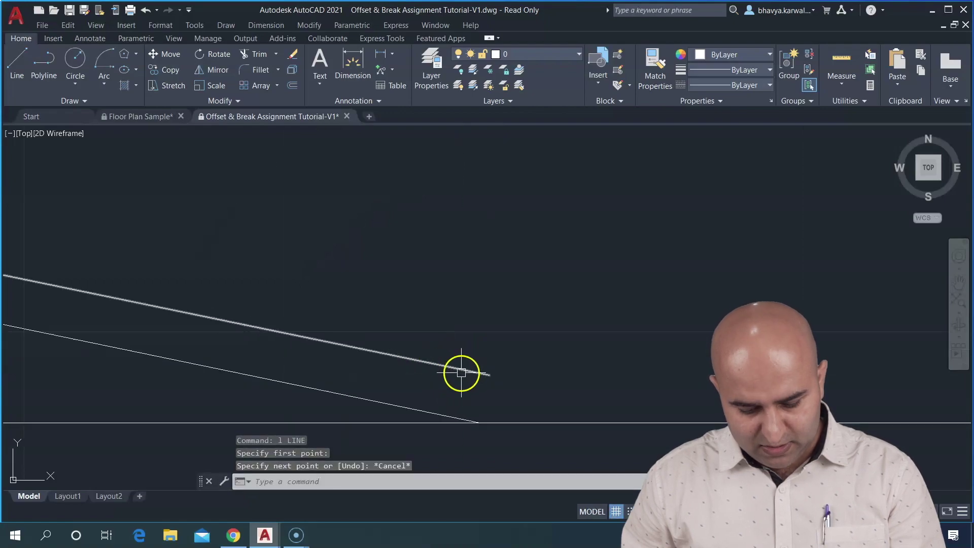
{"action": "key", "text": "Return"}
{"action": "left_click", "coordinate": [481, 420]}
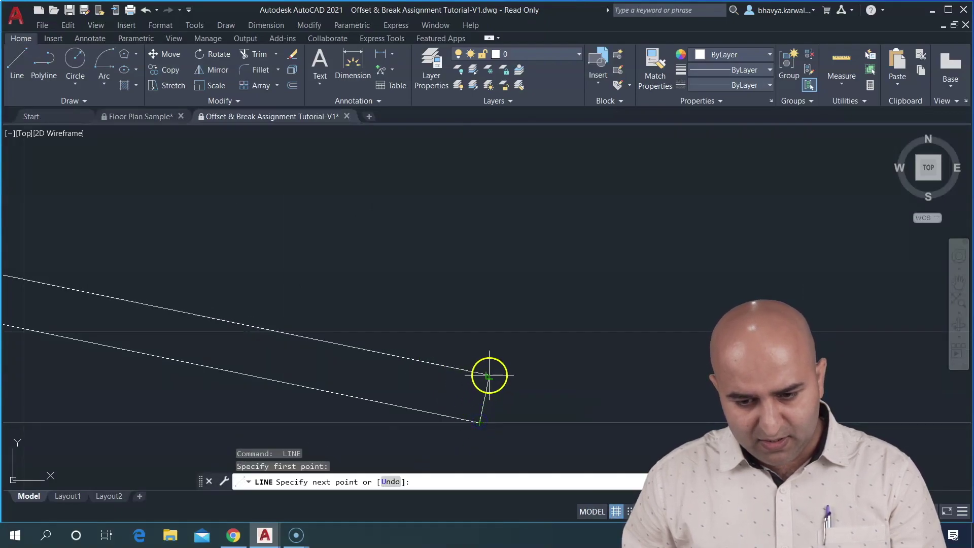
{"action": "left_click", "coordinate": [490, 374]}
{"action": "key", "text": "Escape"}
{"action": "scroll", "coordinate": [539, 337], "scroll_direction": "down", "scroll_amount": 3}
{"action": "scroll", "coordinate": [540, 337], "scroll_direction": "down", "scroll_amount": 2}
{"action": "scroll", "coordinate": [568, 315], "scroll_direction": "down", "scroll_amount": 3}
{"action": "key", "text": "Escape"}
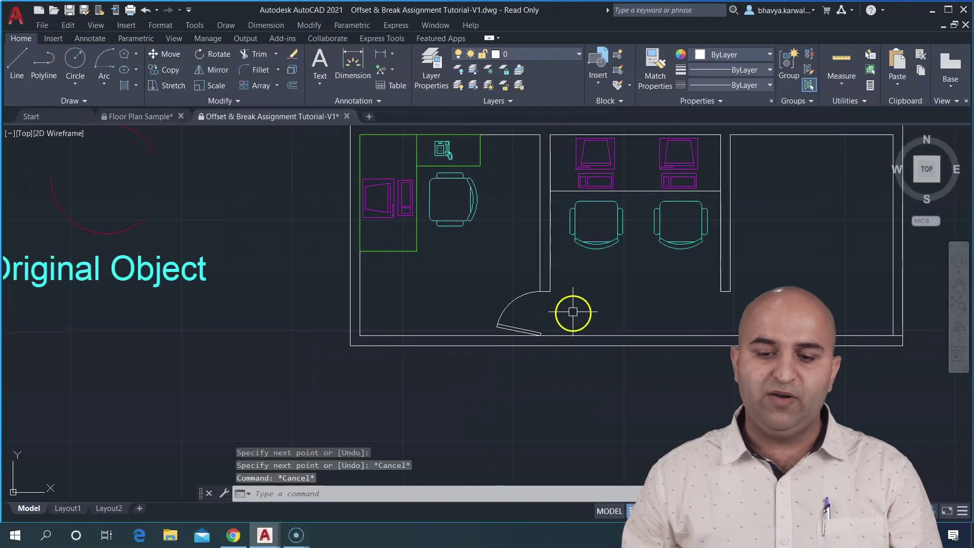
{"action": "scroll", "coordinate": [435, 282], "scroll_direction": "up", "scroll_amount": 2}
{"action": "scroll", "coordinate": [438, 290], "scroll_direction": "up", "scroll_amount": 2}
{"action": "scroll", "coordinate": [438, 290], "scroll_direction": "down", "scroll_amount": 3}
{"action": "scroll", "coordinate": [459, 318], "scroll_direction": "down", "scroll_amount": 2}
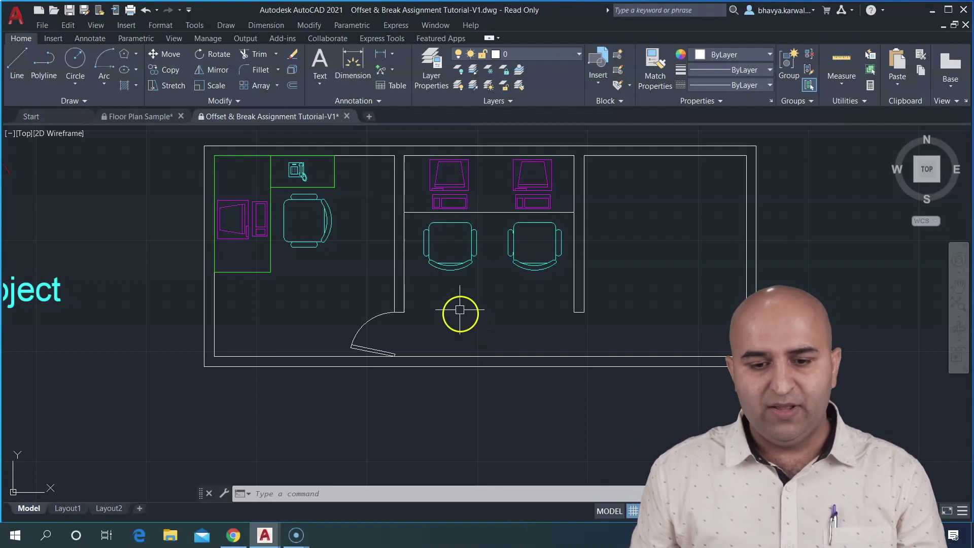
{"action": "scroll", "coordinate": [459, 312], "scroll_direction": "down", "scroll_amount": 5}
{"action": "middle_click_drag", "start_coordinate": [442, 279], "coordinate": [501, 247]}
{"action": "type", "text": "z"}
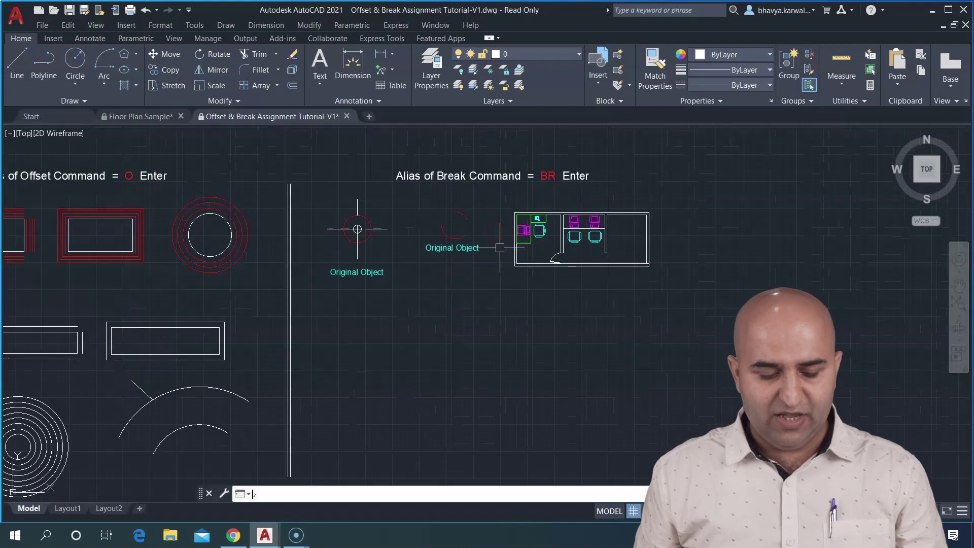
{"action": "key", "text": "Return"}
{"action": "type", "text": "a"}
{"action": "key", "text": "Return"}
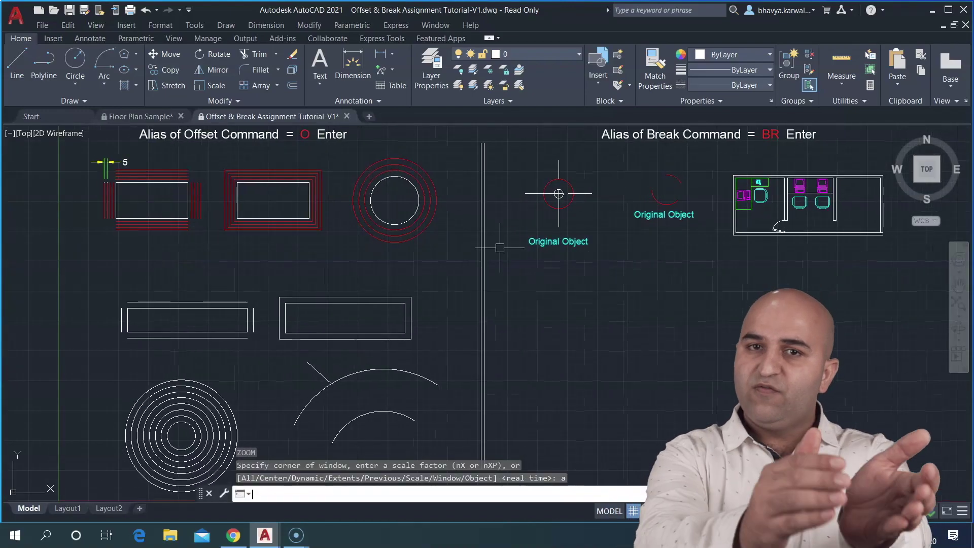